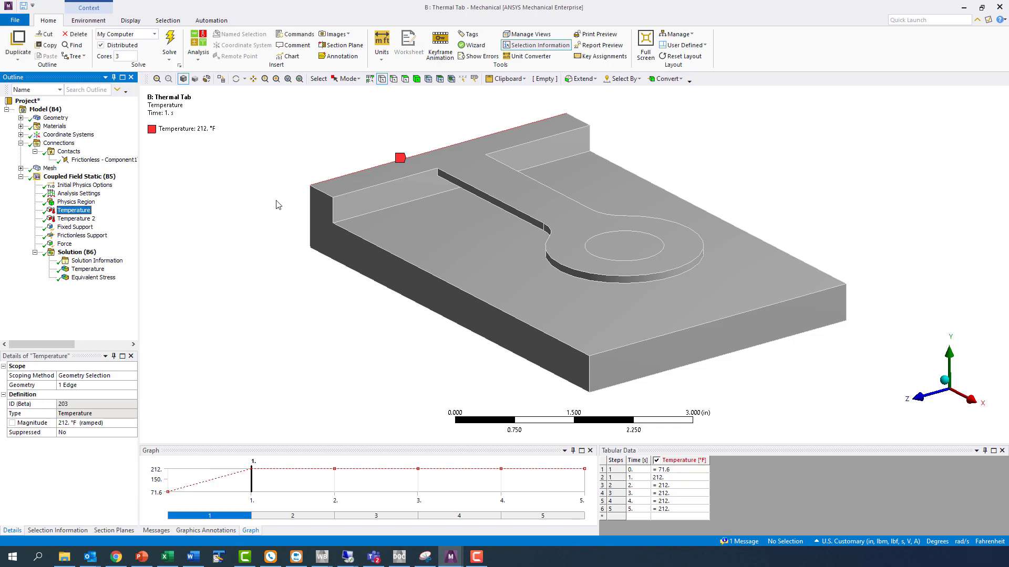
Step: Review the Temperature 2 load, the Force load and the frictionless contact of the thermal tab model
left_click(77, 218)
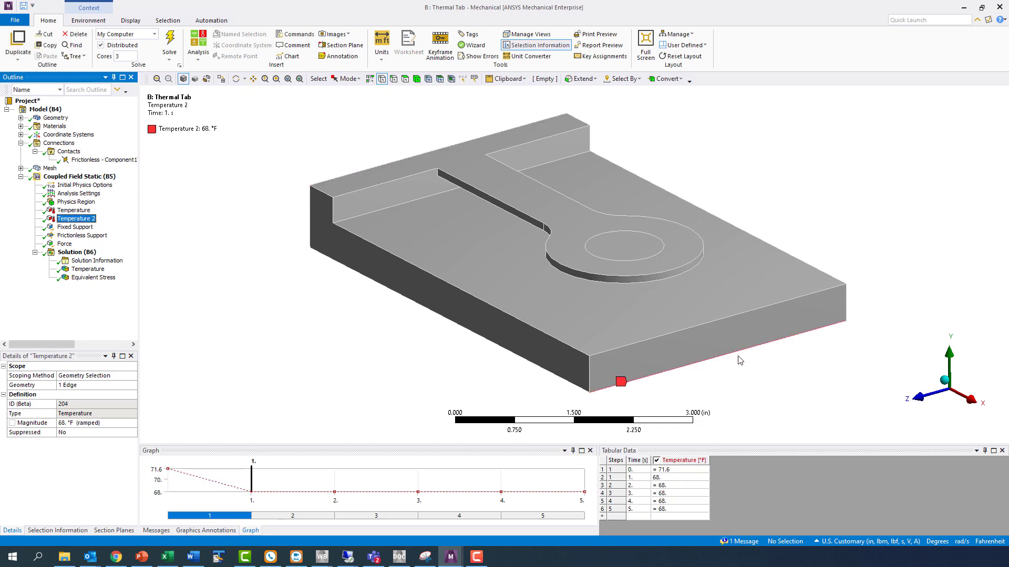
left_click(65, 245)
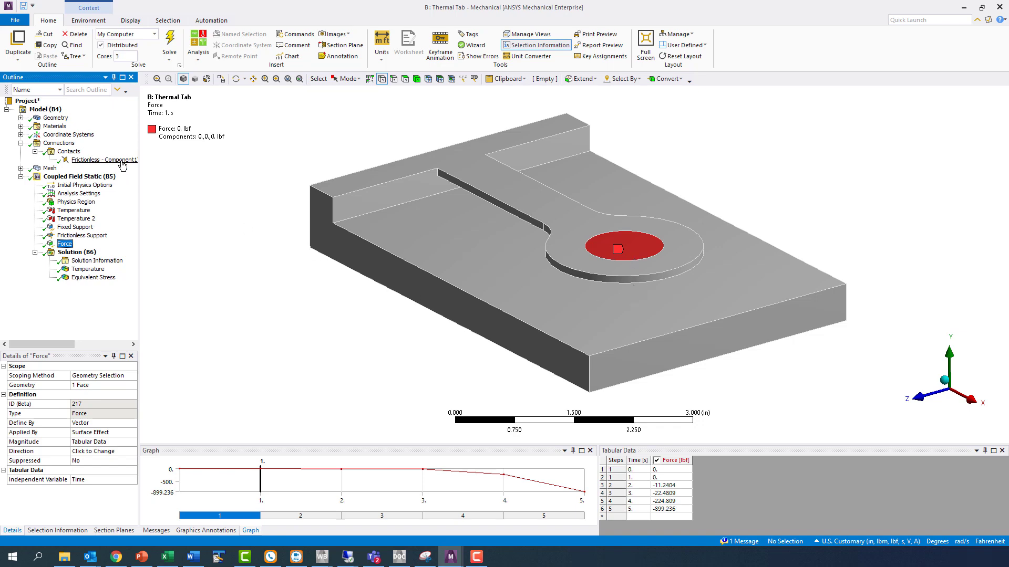
left_click(102, 160)
mouse_move(457, 237)
middle_mouse_down()
mouse_move(450, 173)
mouse_move(450, 235)
middle_mouse_up()
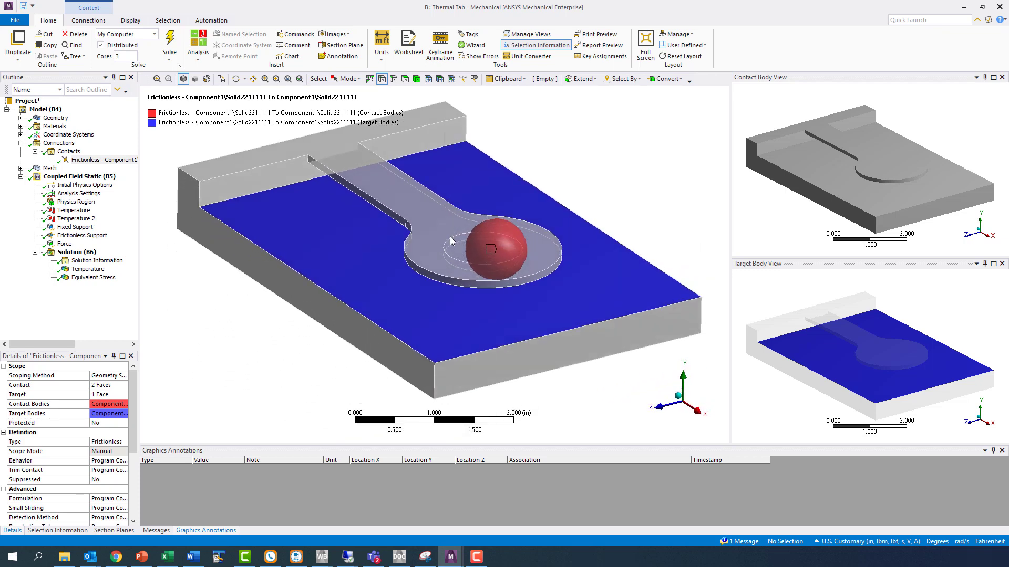
Step: Display the Temperature result and retrieve it for times 2, 3 and 4 s in turn
left_click(104, 270)
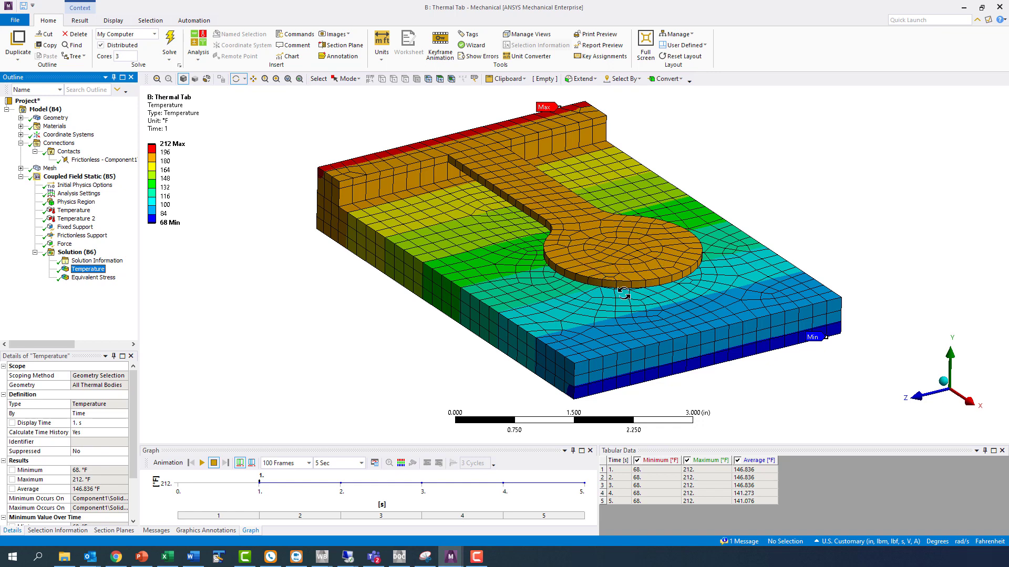
right_click(608, 478)
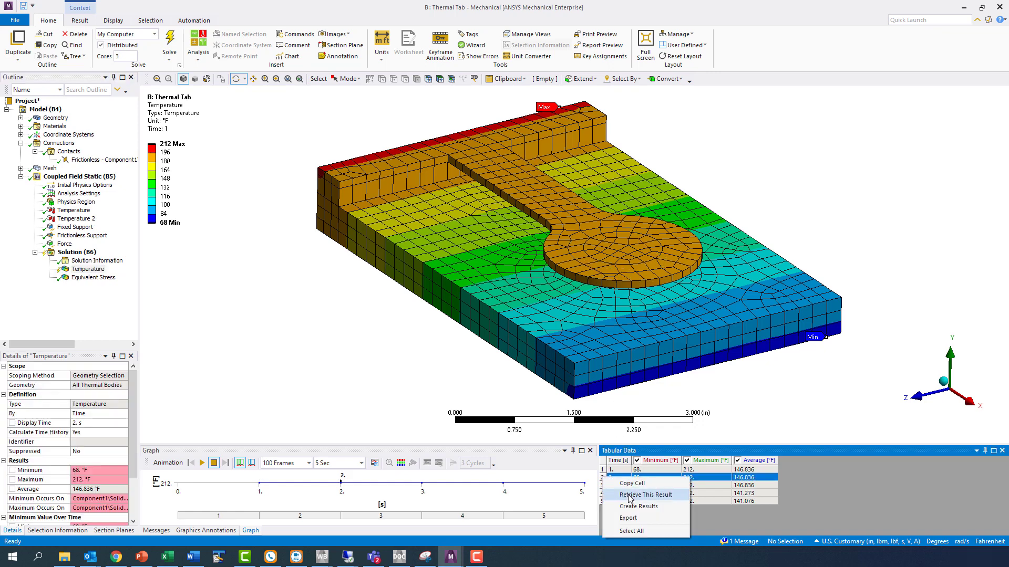
left_click(646, 495)
left_click(610, 486)
right_click(610, 486)
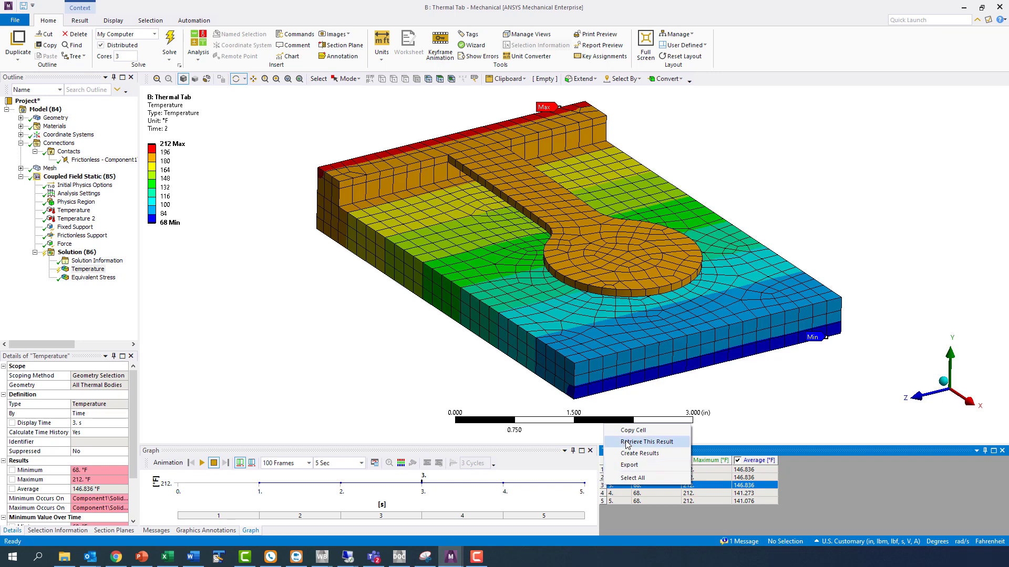
left_click(647, 442)
left_click(608, 494)
right_click(609, 494)
left_click(628, 451)
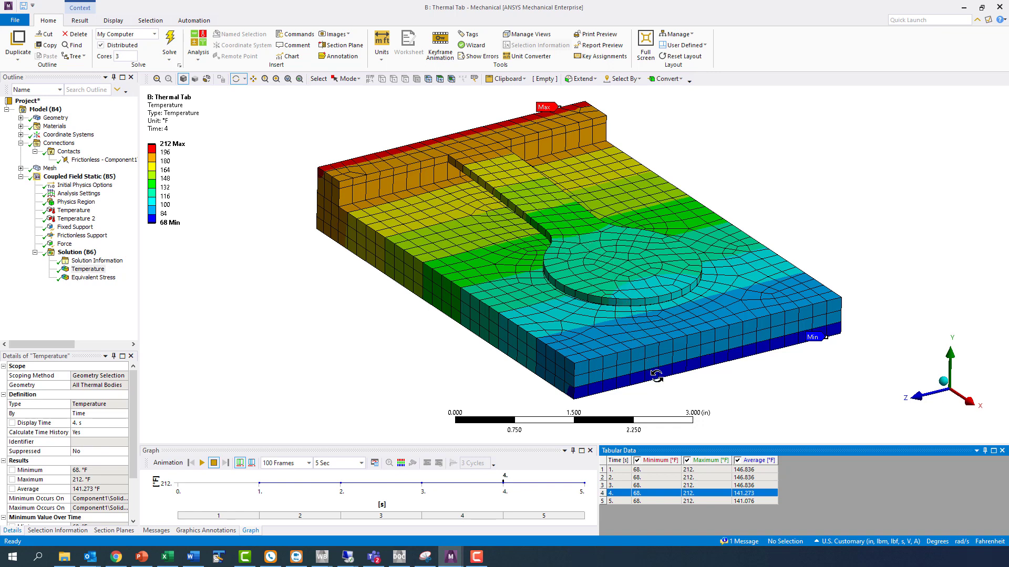
Step: Animate the Temperature result over all five time points
left_click(604, 470)
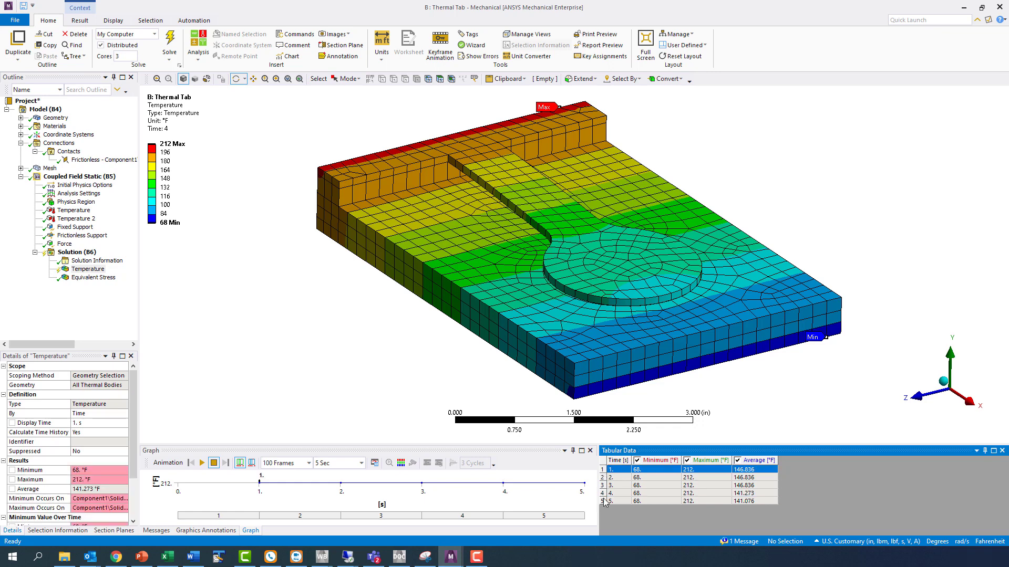
left_click(604, 502, "shift")
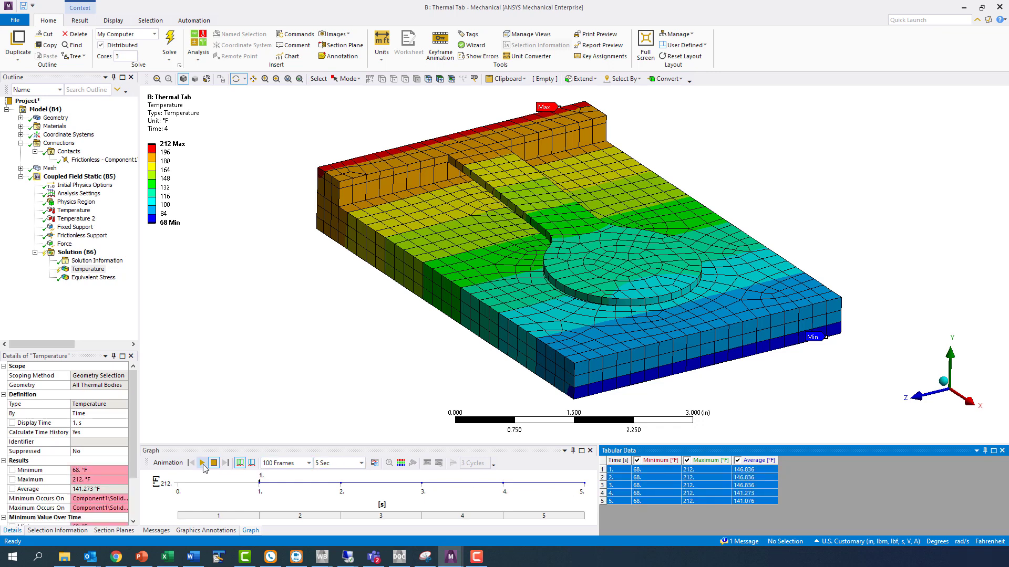
left_click(202, 463)
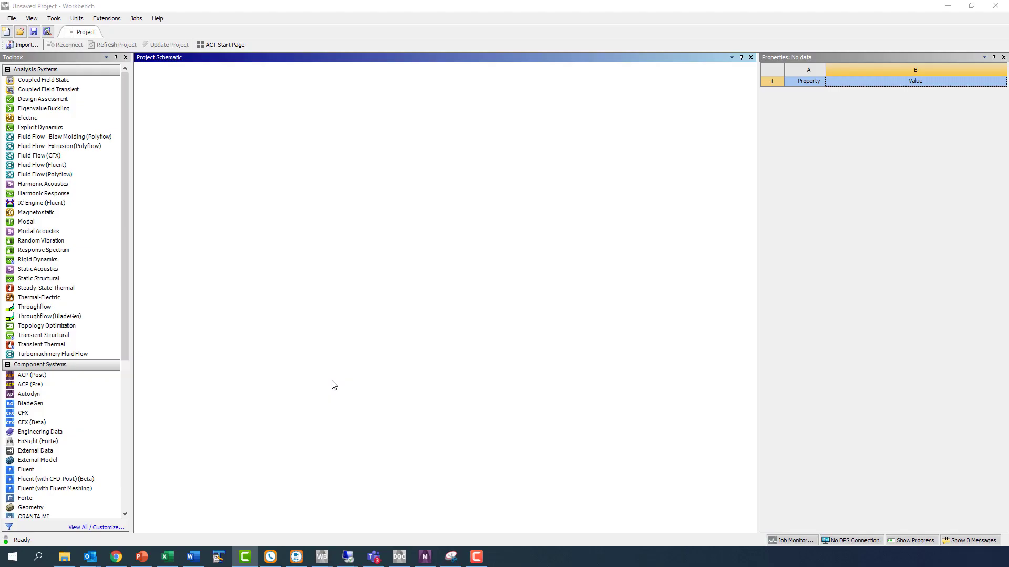
Step: Add a Coupled Field Static system to the empty Workbench project schematic and import PressFit.stp as its geometry
left_click_drag(52, 80, 198, 120)
right_click(199, 122)
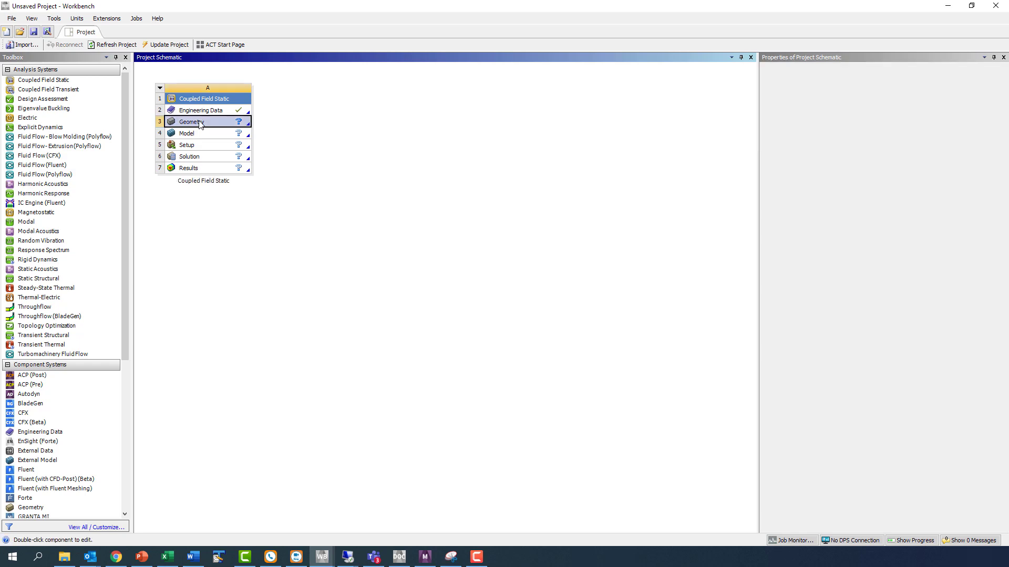
mouse_move(223, 150)
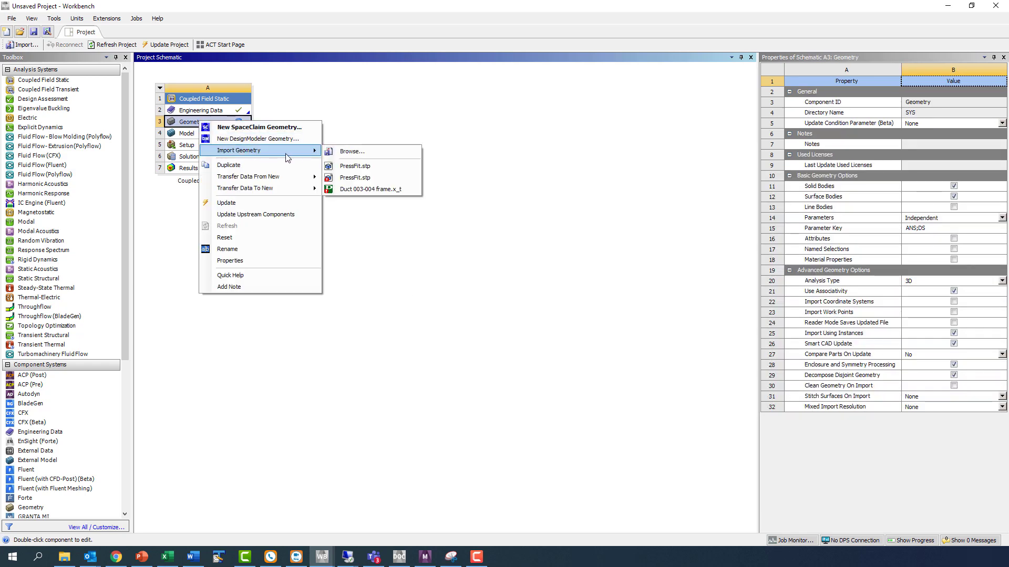
left_click(352, 152)
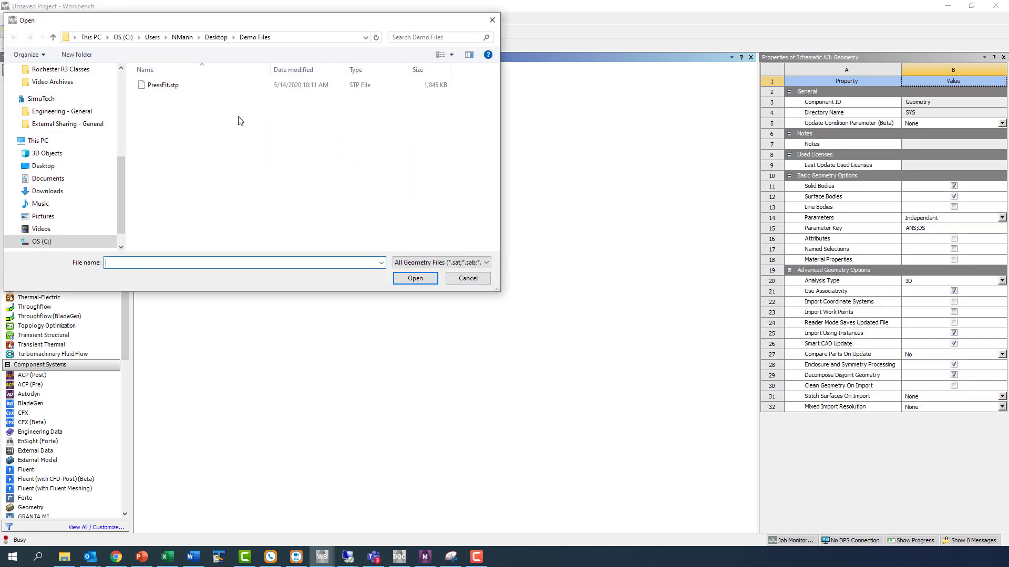
left_click(193, 85)
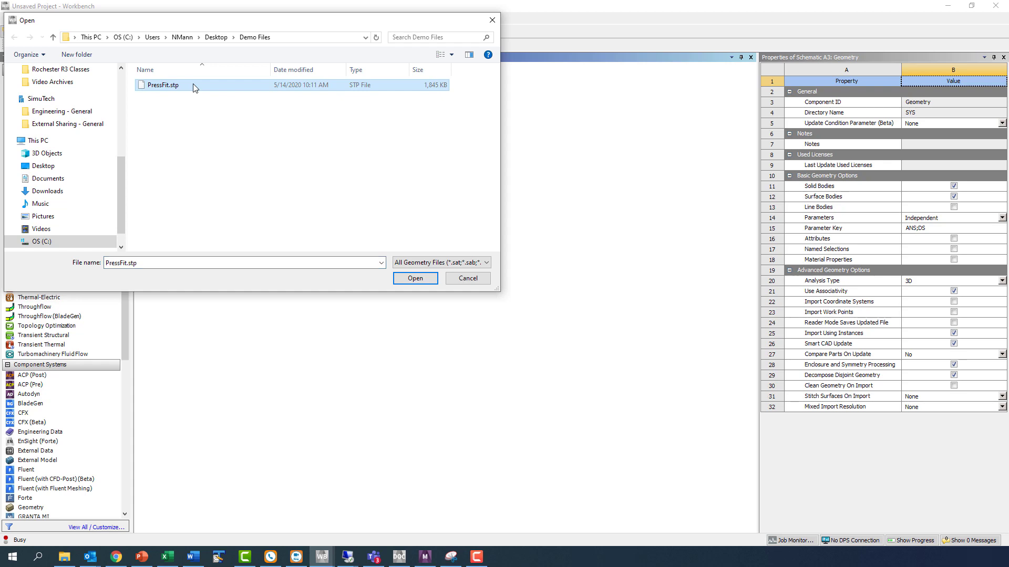
left_click(413, 278)
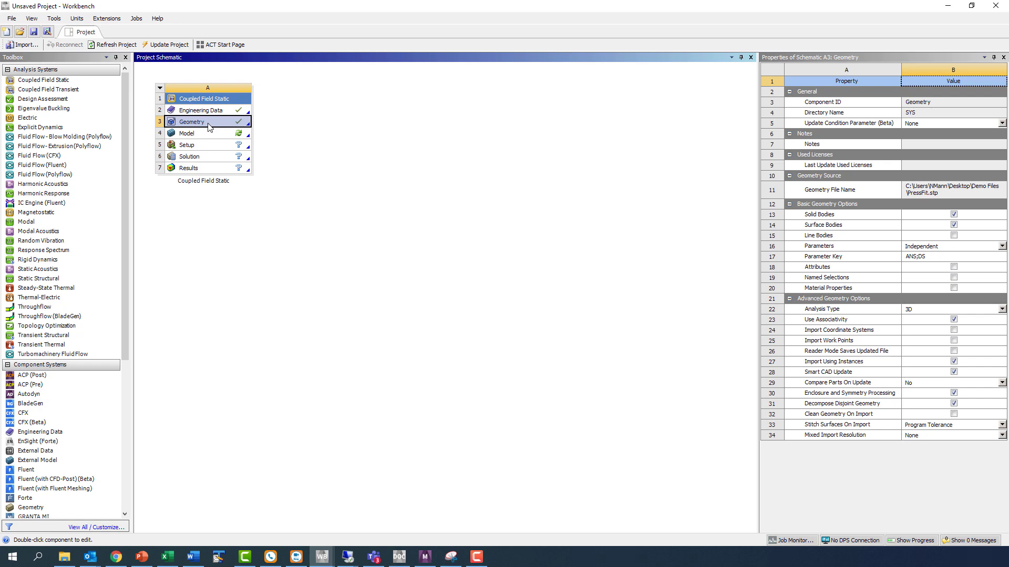
Step: Import the material file PressFit.xml into the system's engineering data
right_click(207, 109)
left_click(228, 117)
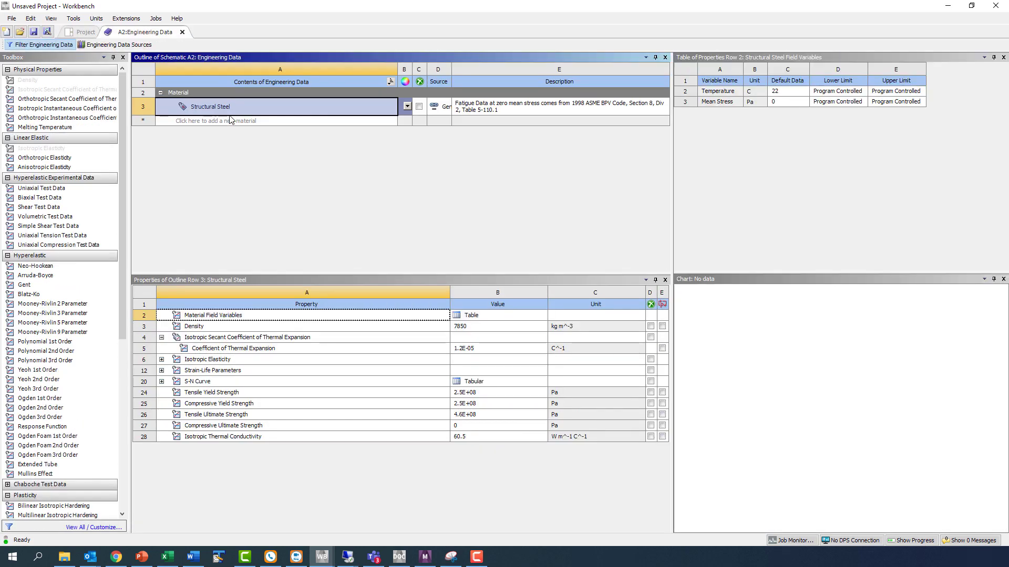
left_click(12, 19)
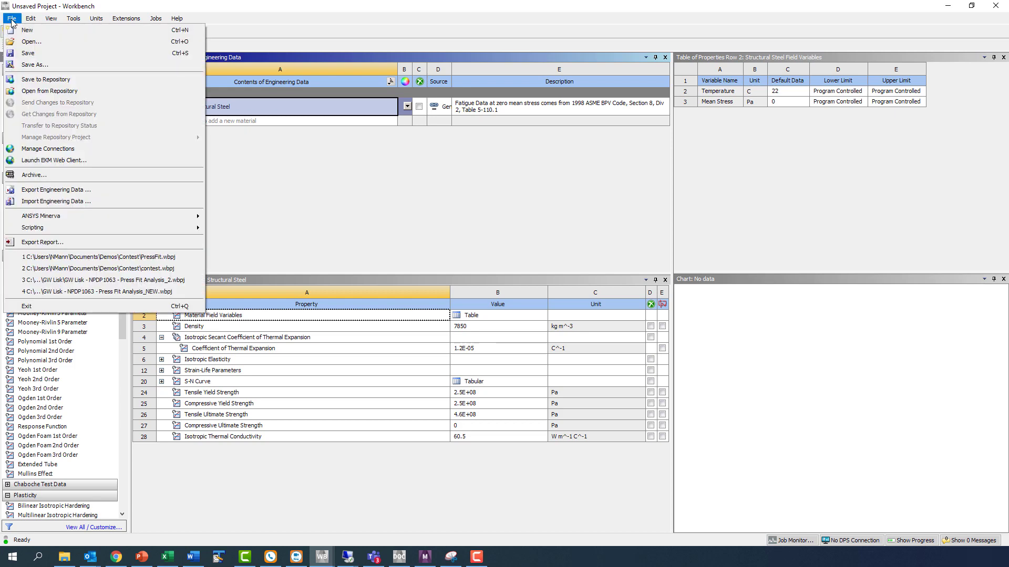
left_click(47, 201)
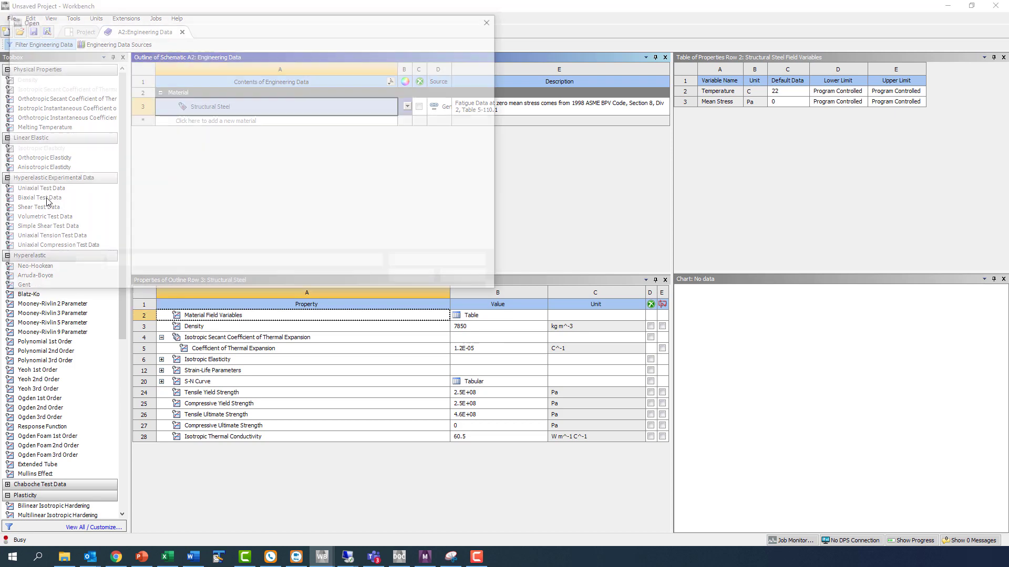
left_click(164, 84)
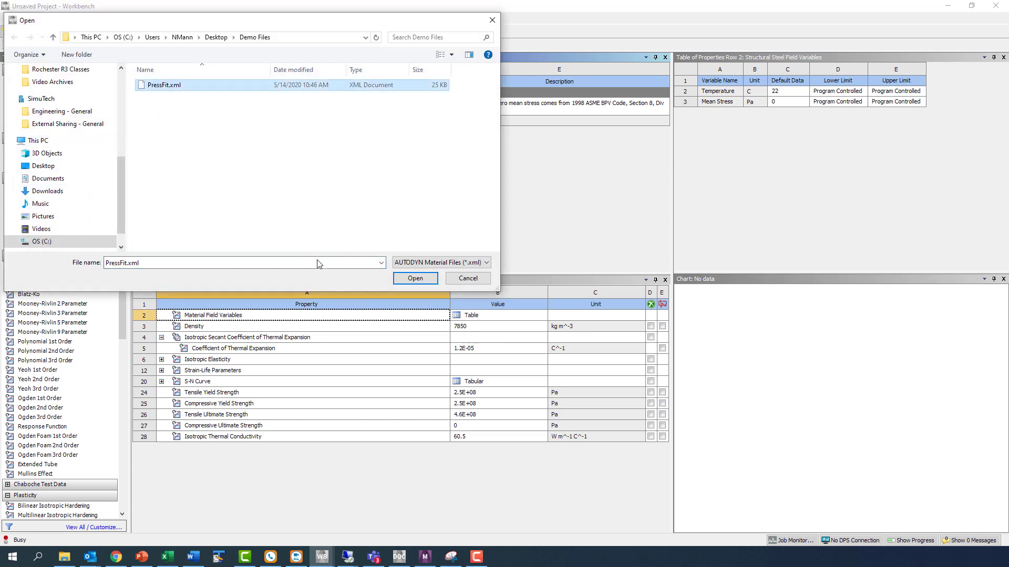
left_click(415, 279)
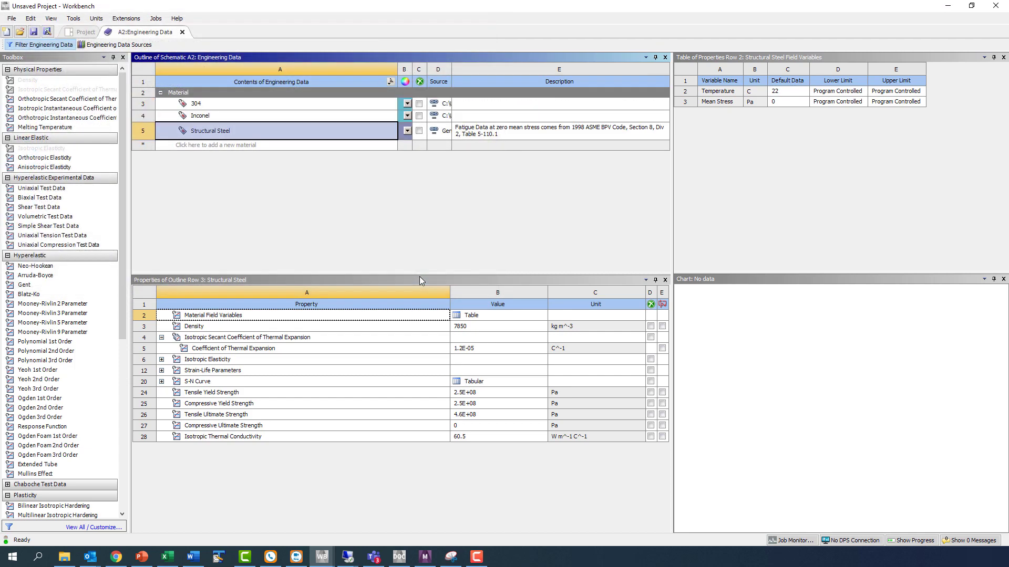
Step: Review the 304 and Inconel materials, including Inconel's thermal expansion, elasticity and thermal conductivity curves, and close the engineering data
left_click(252, 108)
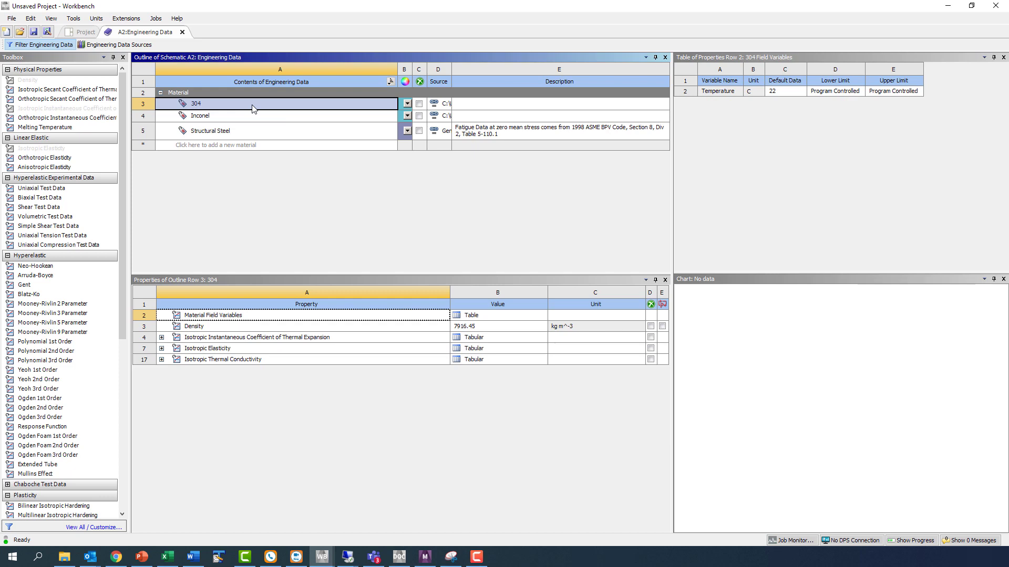
left_click(252, 117)
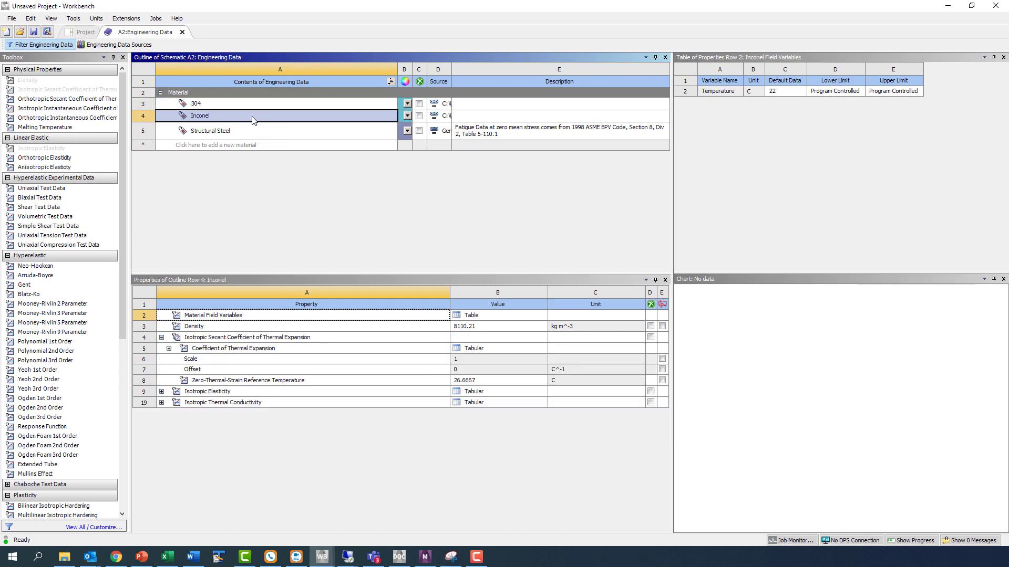
left_click(259, 350)
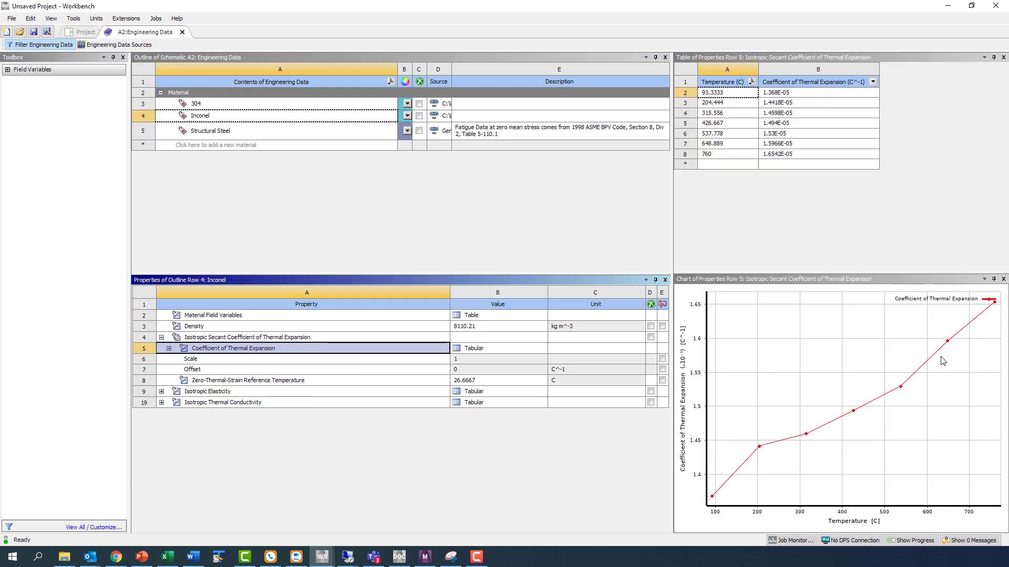
left_click(217, 393)
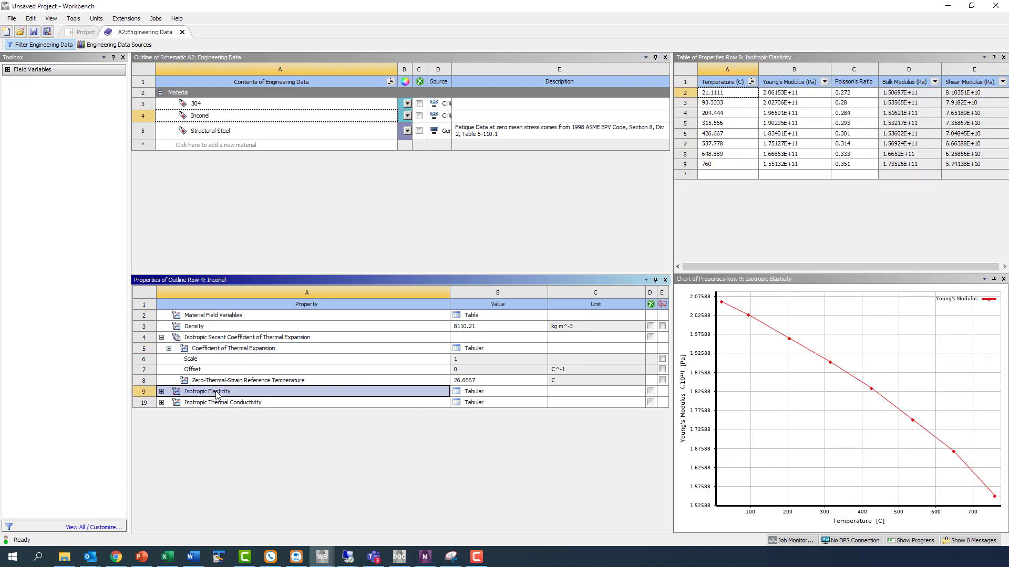
left_click(217, 404)
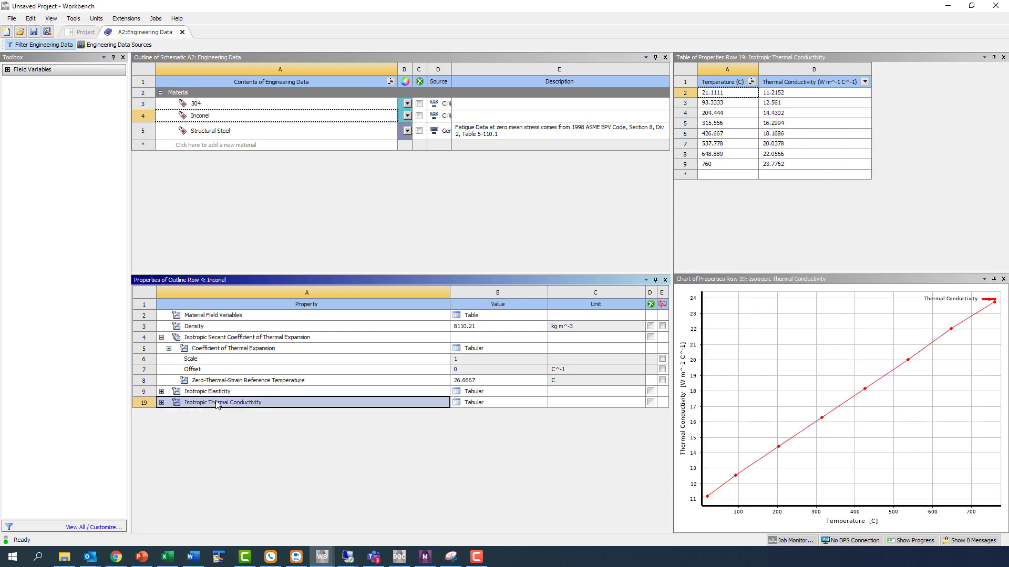
left_click(183, 33)
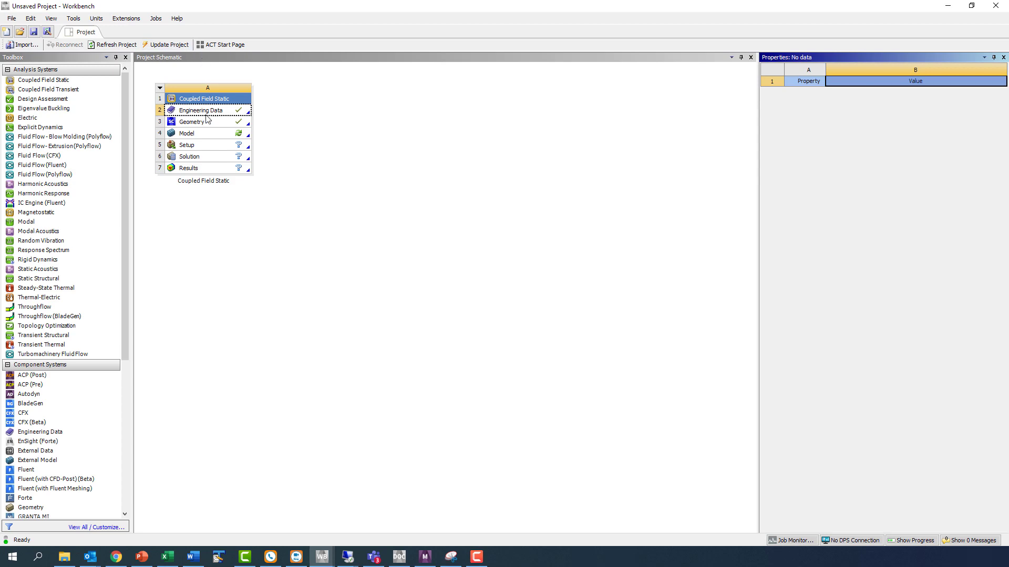
Step: Open the Coupled Field Static system's model for editing in Mechanical
left_click(208, 134)
right_click(208, 135)
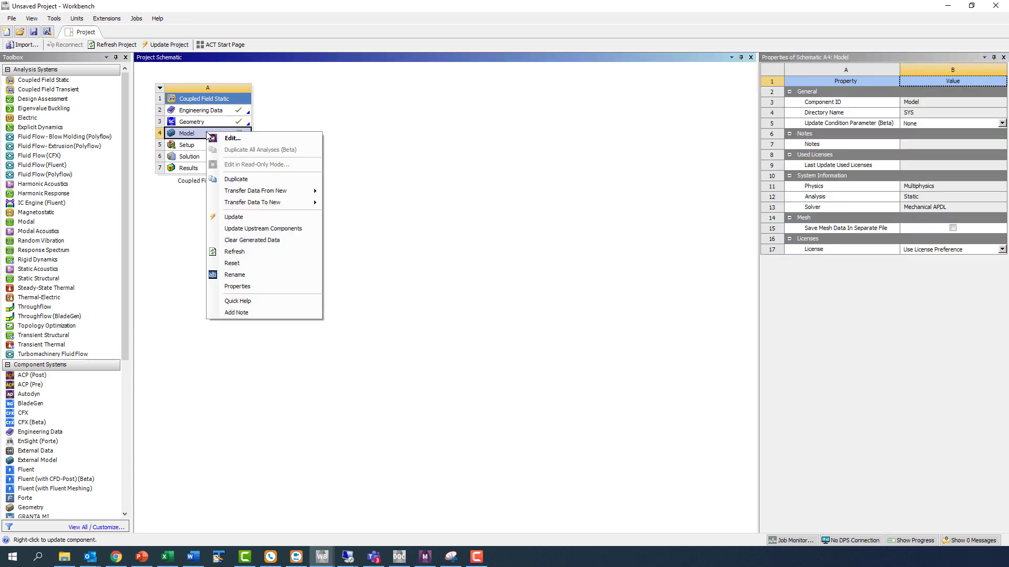
left_click(238, 144)
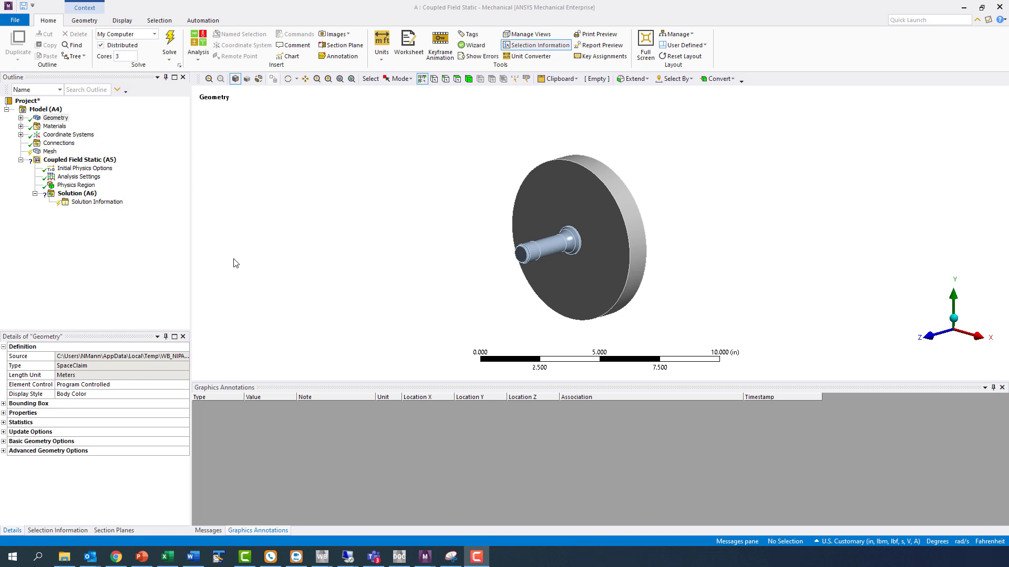
Step: Assign the material 304 to the gear body
left_click(21, 118)
left_click(65, 127)
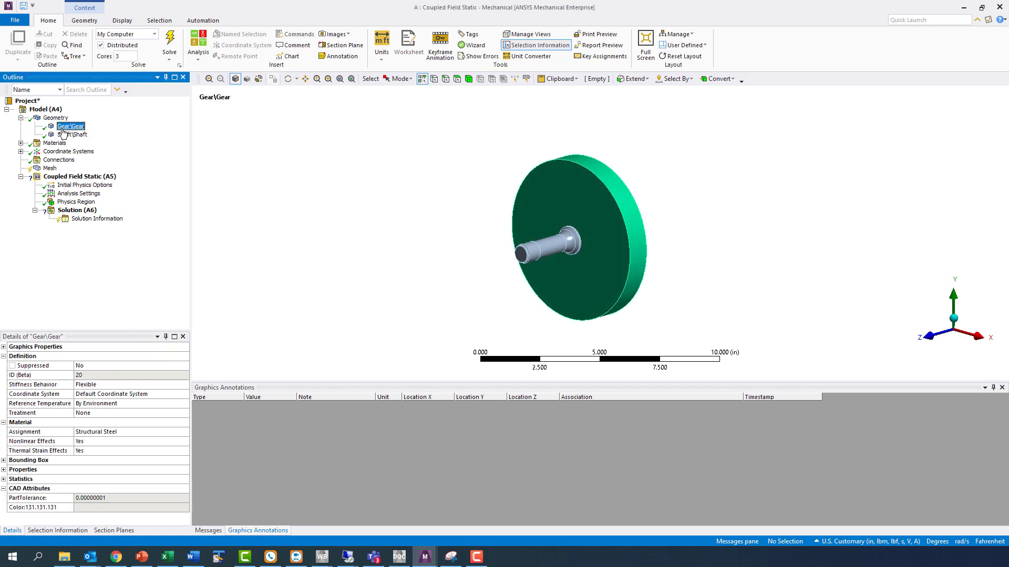
left_click(184, 432)
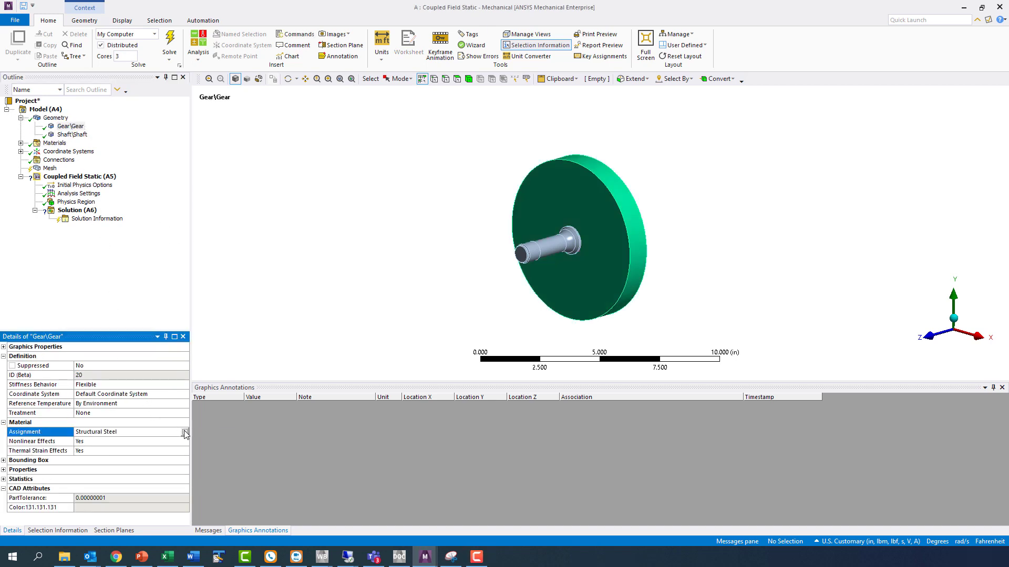
left_click(184, 432)
left_click(204, 464)
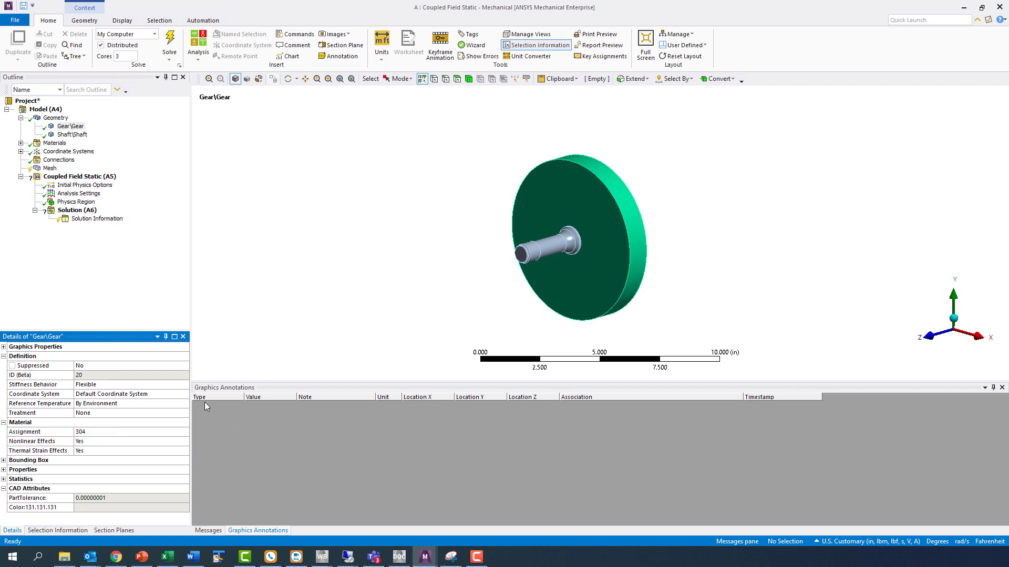
Step: Assign the material Inconel to the shaft body and collapse the geometry branch
left_click(72, 135)
left_click(185, 433)
left_click(185, 433)
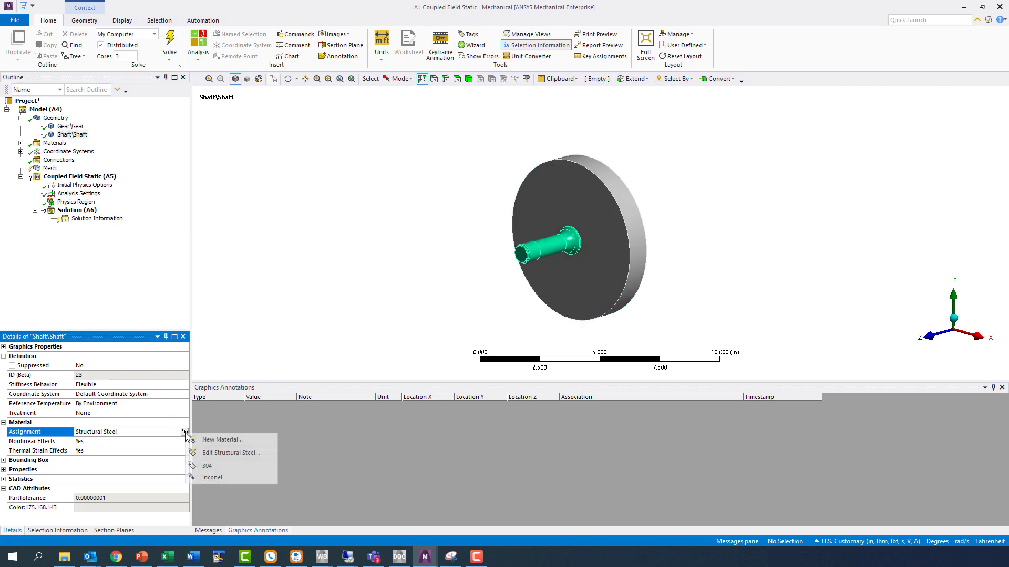
left_click(209, 481)
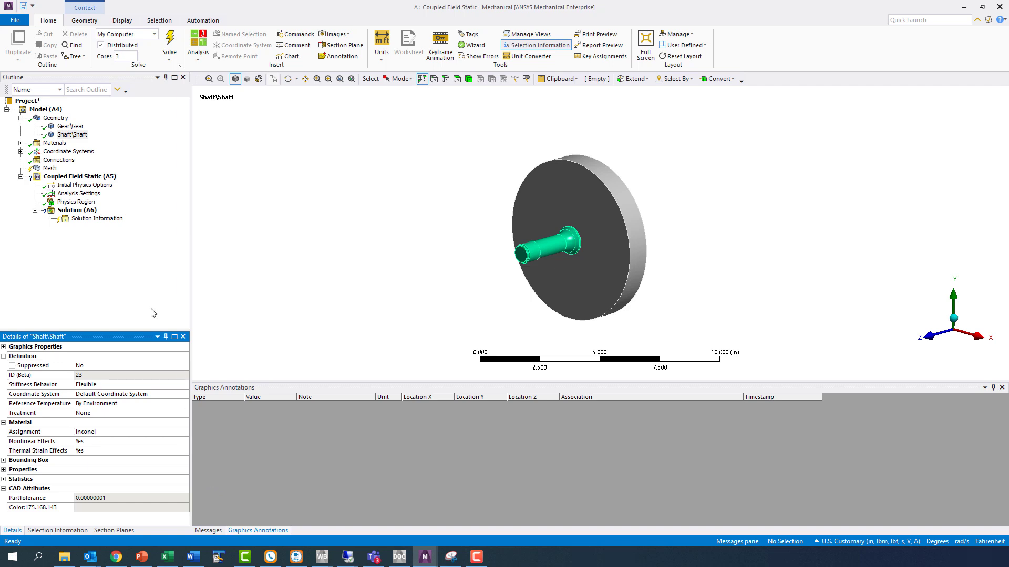
left_click(21, 119)
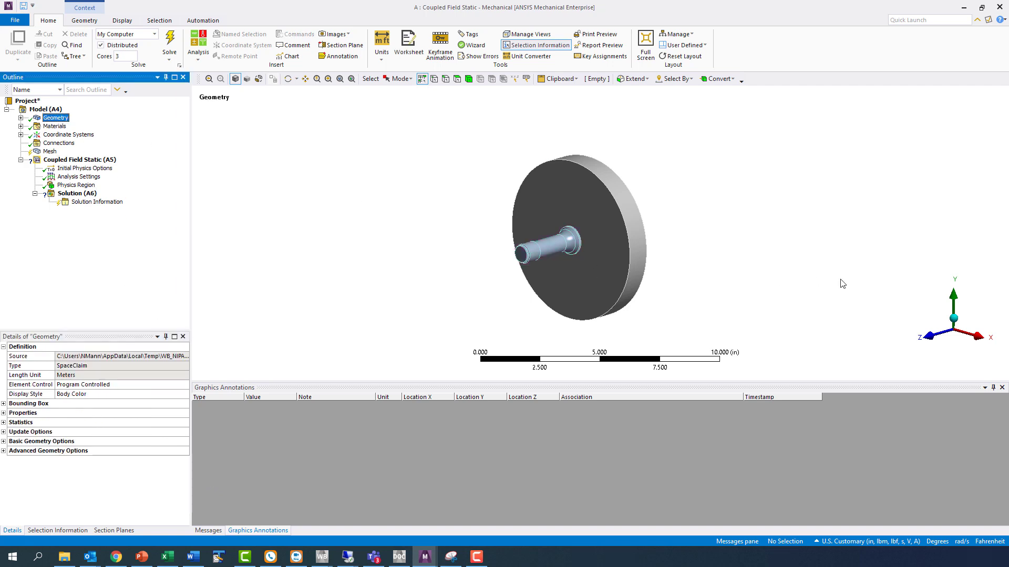
Step: Cut a vertical section plane lengthwise through the gear and shaft, and examine the press-fit interface in the cross-section
left_click(930, 337)
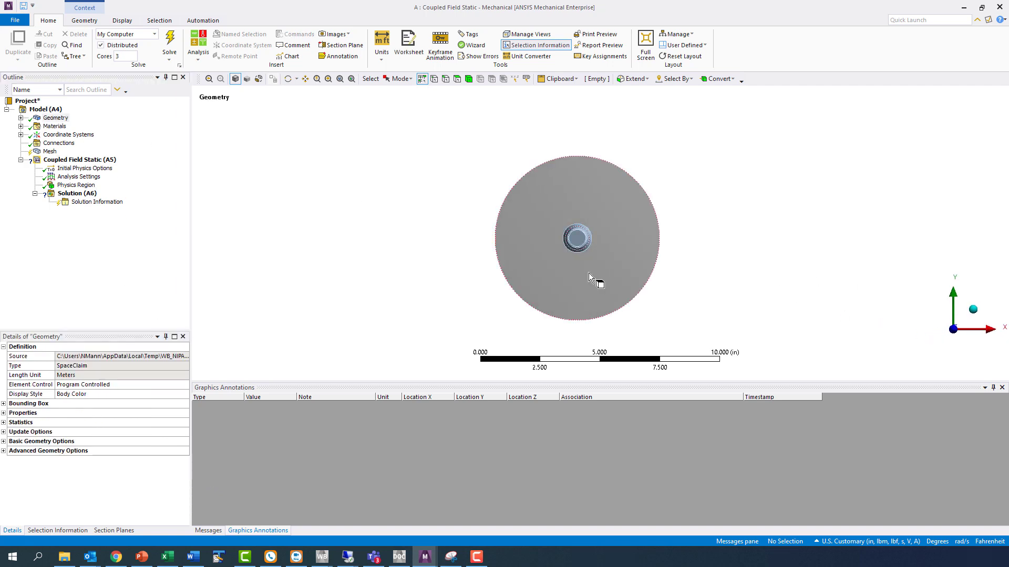
scroll(589, 272, "up", 4)
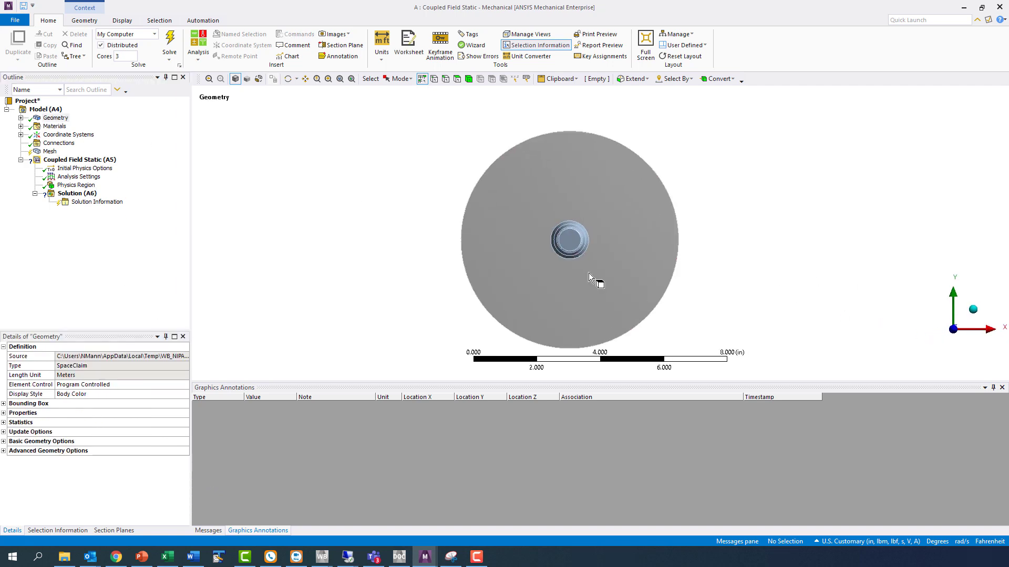
left_click(341, 45)
left_click_drag(556, 193, 556, 245)
left_click_drag(606, 283, 483, 314)
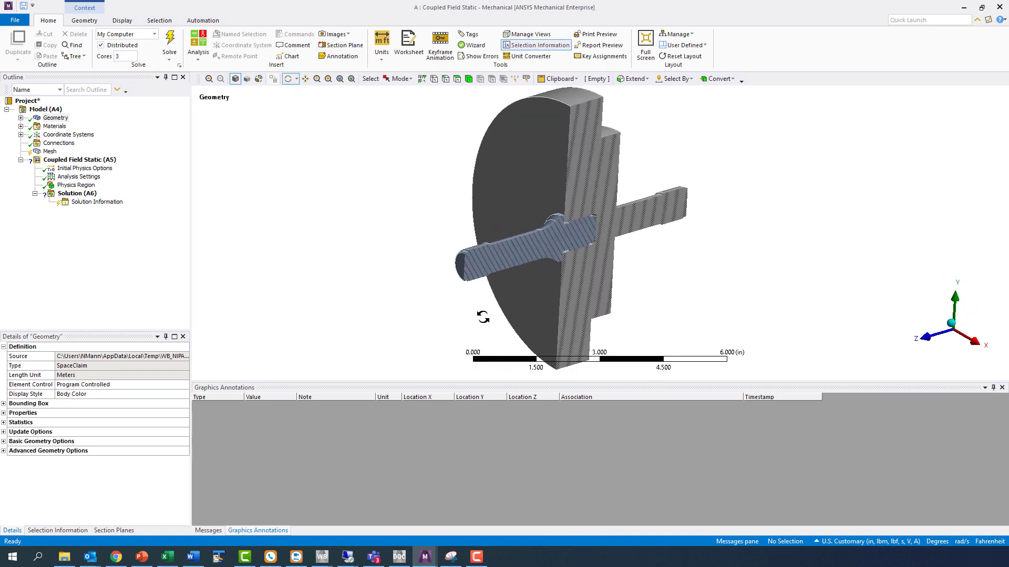
scroll(594, 236, "up", 5)
scroll(594, 236, "up", 4)
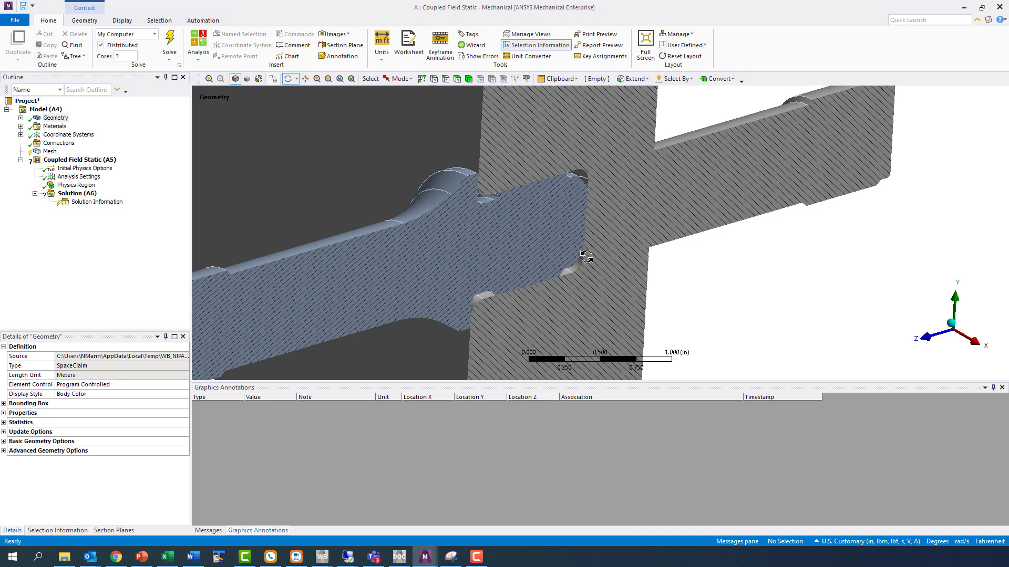
scroll(553, 244, "down", 10)
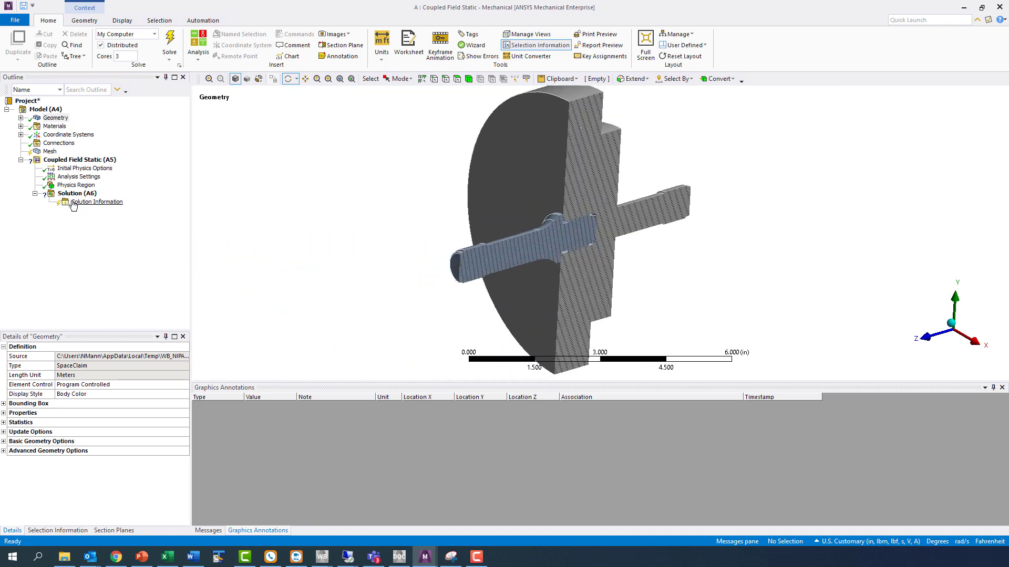
Step: Insert a connection group under Connections and set its face-face angle tolerance to 90°
right_click(69, 146)
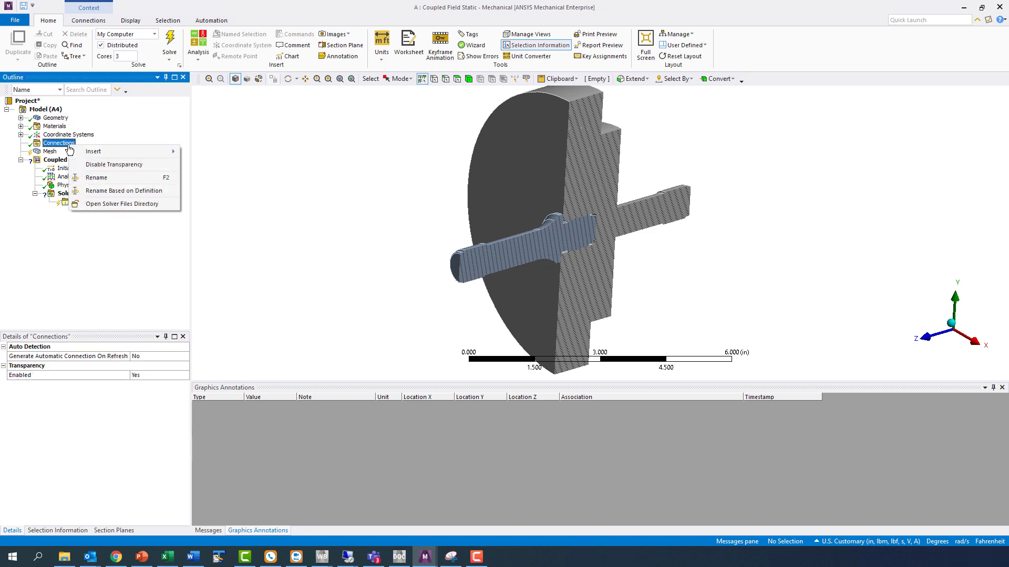
mouse_move(124, 152)
left_click(221, 154)
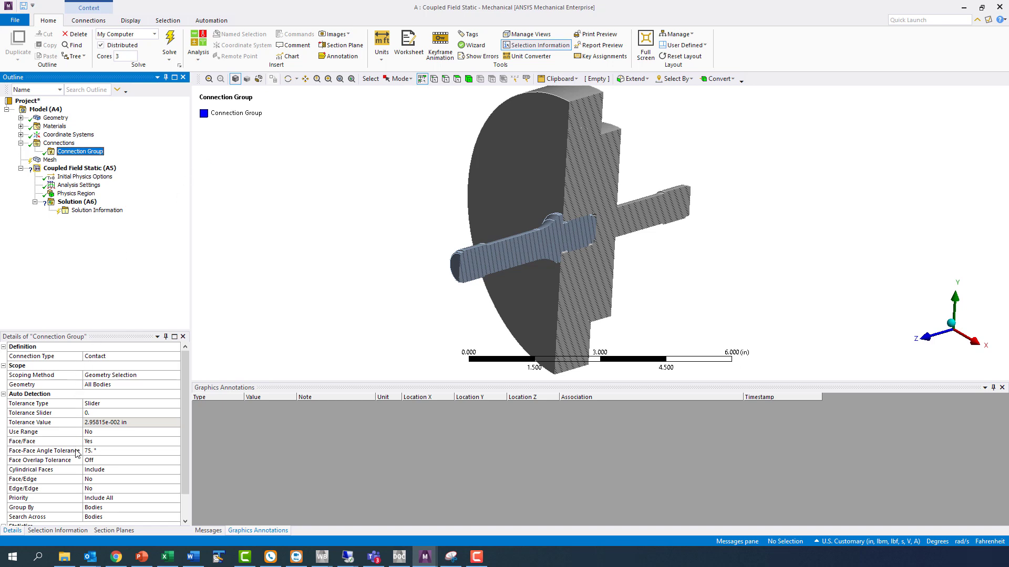
left_click(101, 452)
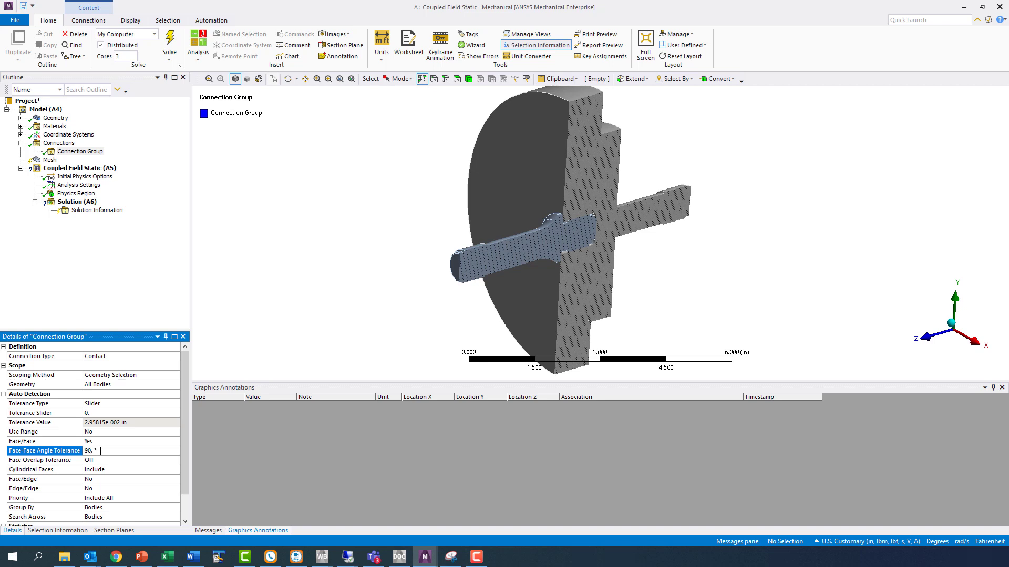
Step: Set the connection group to group by Faces and create its automatic connections
left_click(175, 508)
left_click(176, 508)
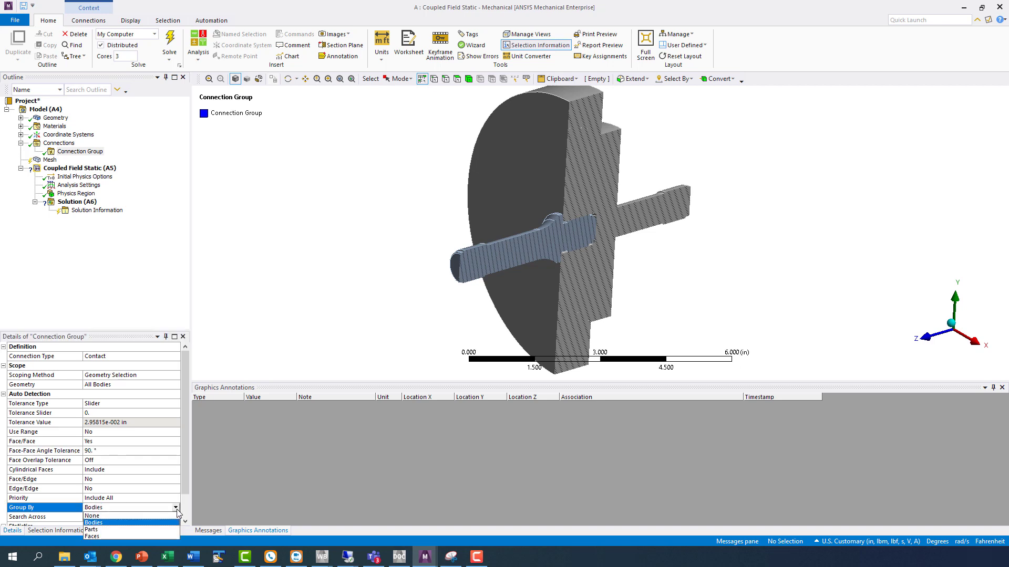
left_click(167, 536)
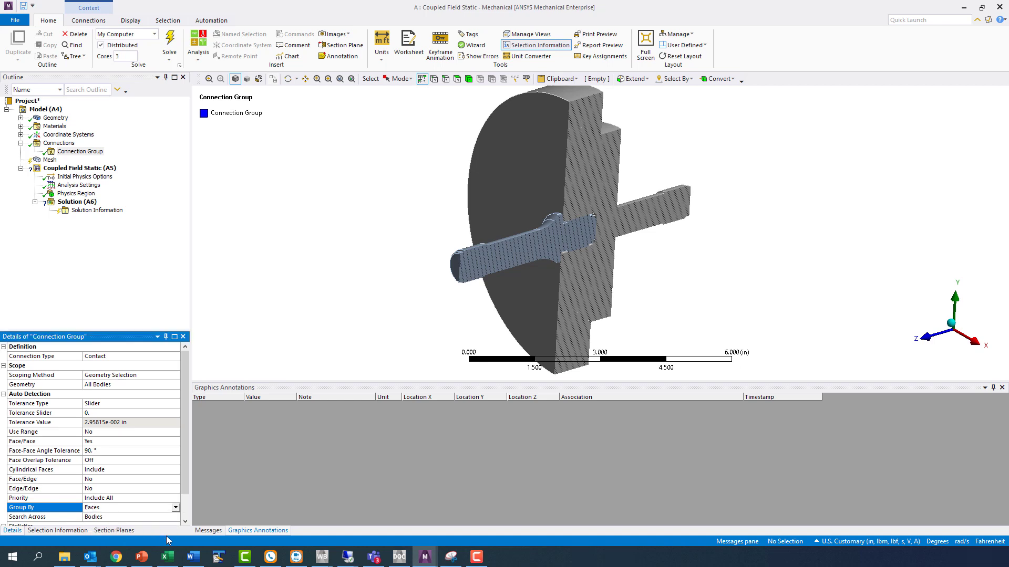
right_click(77, 153)
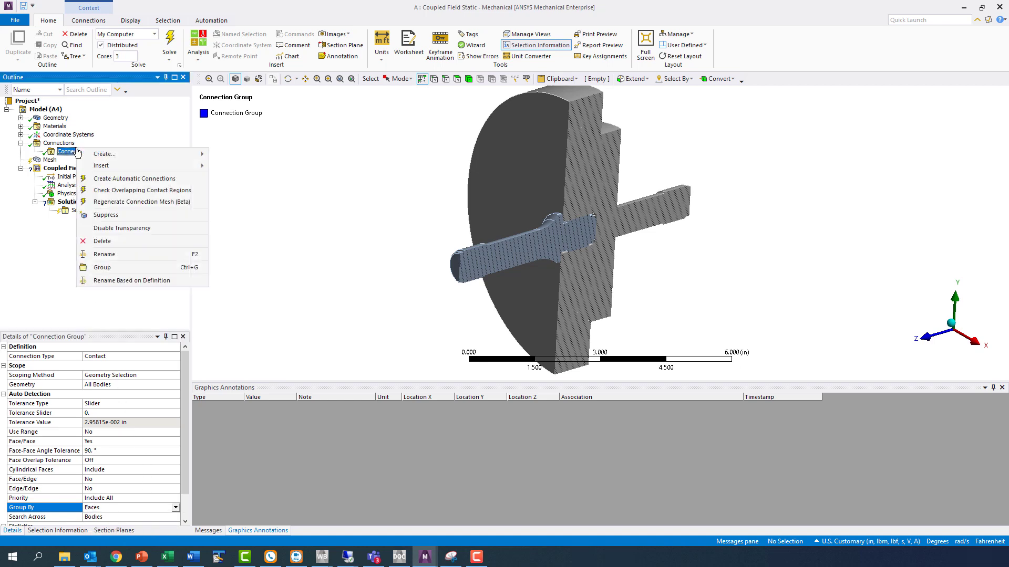
left_click(168, 181)
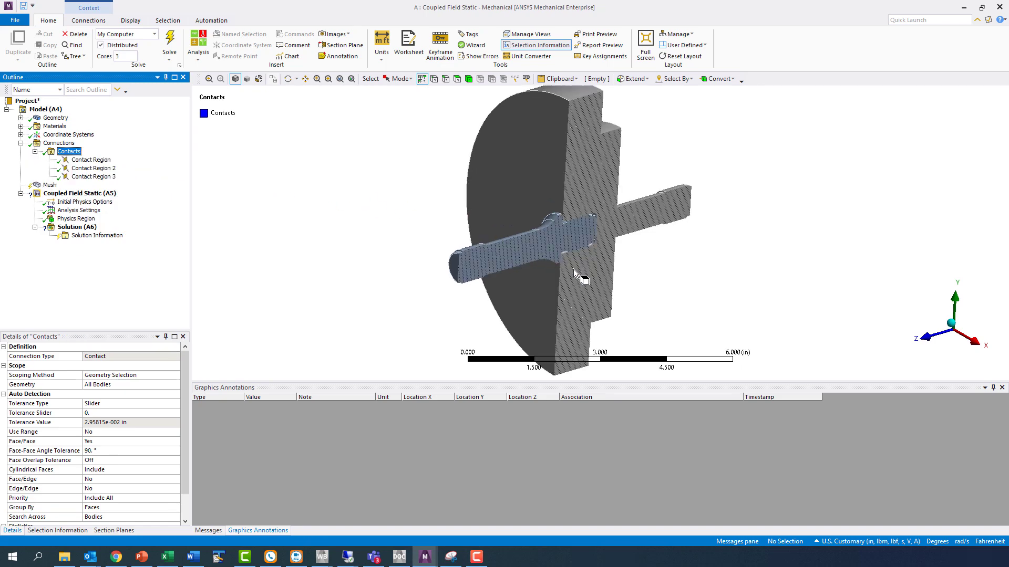
Step: Review the faces scoped by each of the three contact regions between gear and shaft
scroll(564, 269, "up", 5)
left_click(77, 162)
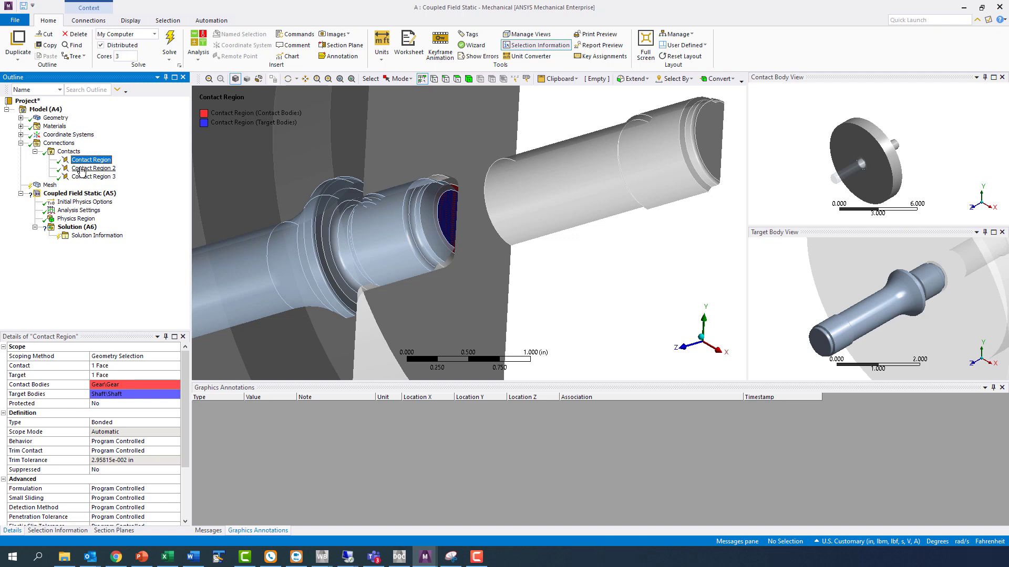
left_click(80, 169)
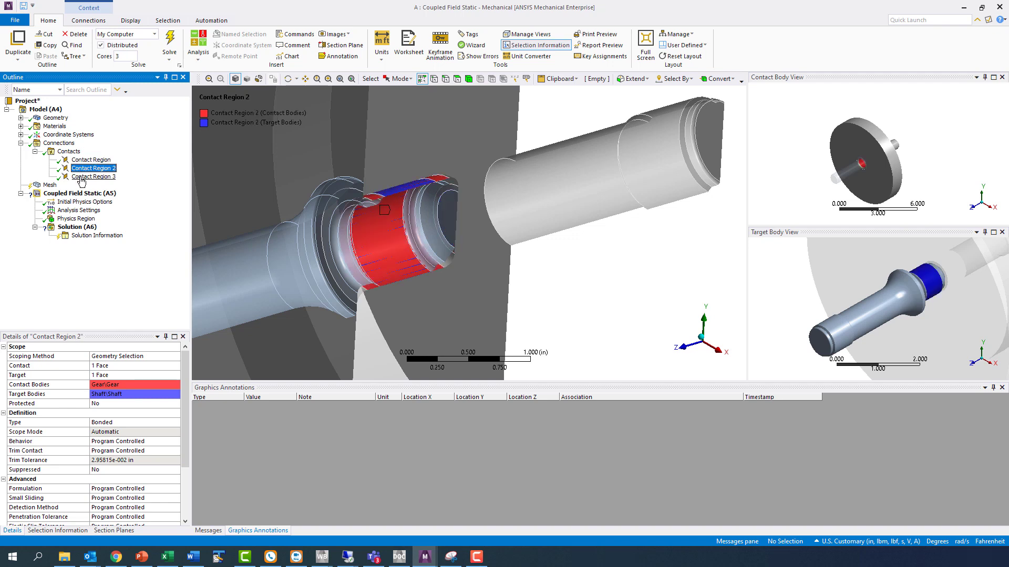
left_click(81, 179)
key("Up")
key("Up")
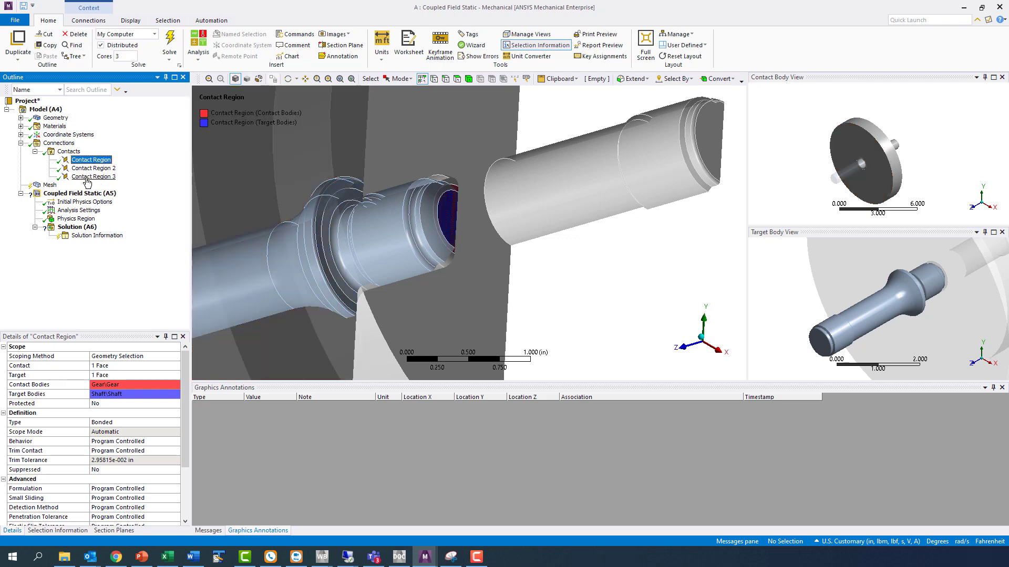
Step: Set all three contact regions to Asymmetric behavior, flip their contact and target sides, and rename them based on definition
left_click(87, 179, "shift")
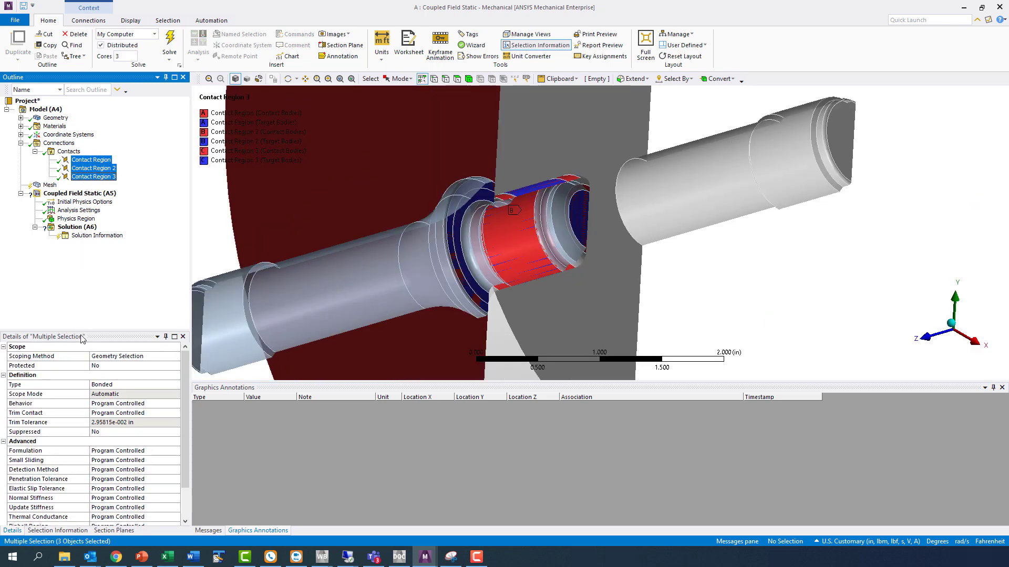
left_click(176, 406)
left_click(175, 404)
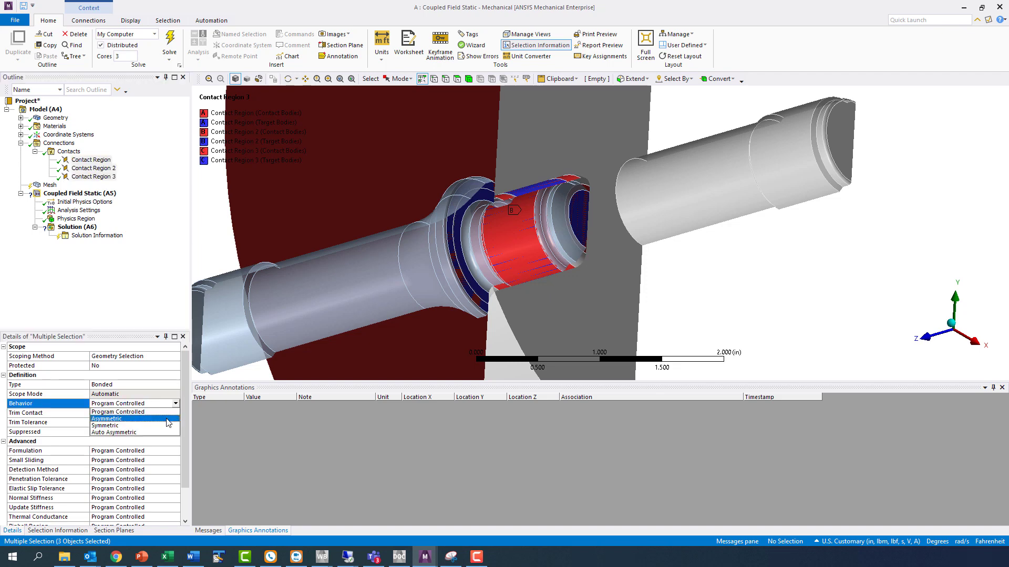
left_click(168, 420)
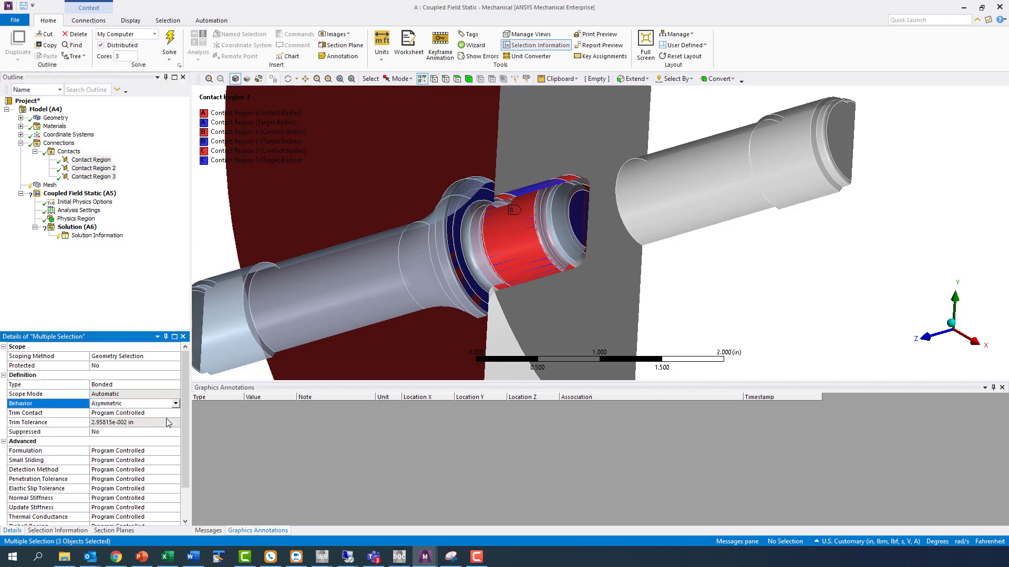
right_click(96, 160)
left_click(129, 215)
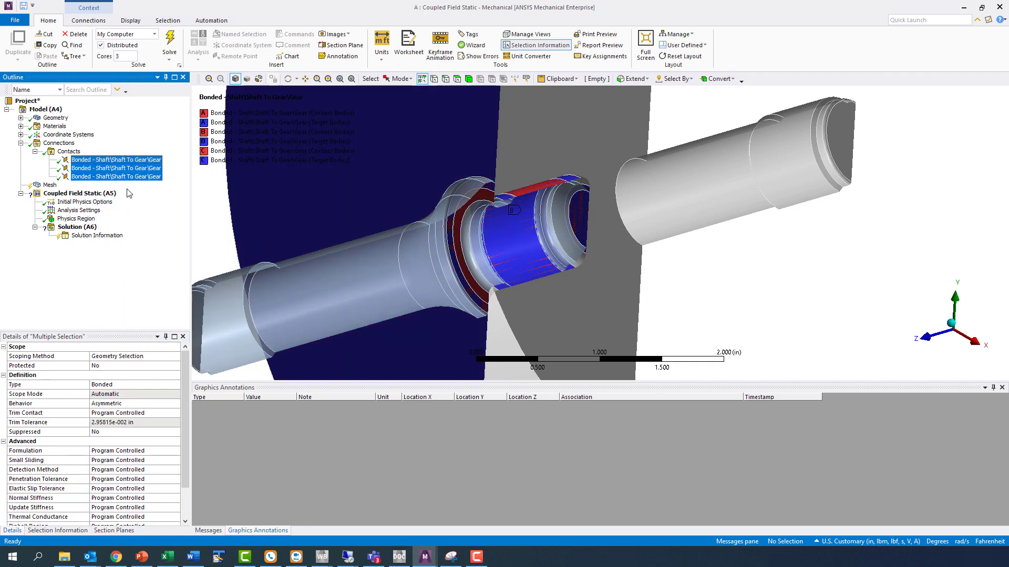
Step: Set the contact type of the shaft's end-face and shoulder contacts to Frictionless
left_click(128, 168, "ctrl")
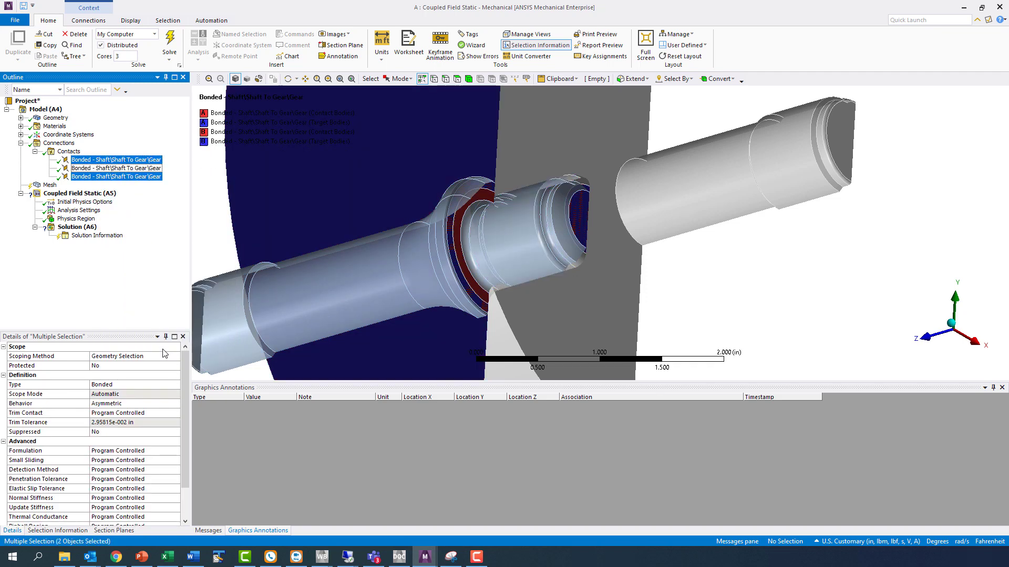
left_click(176, 387)
left_click(176, 388)
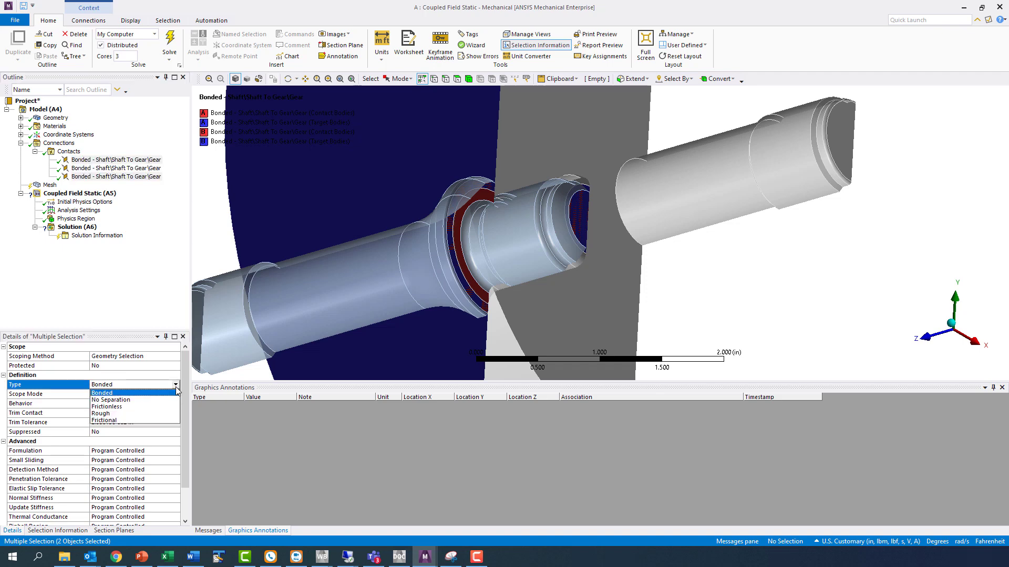
left_click(160, 407)
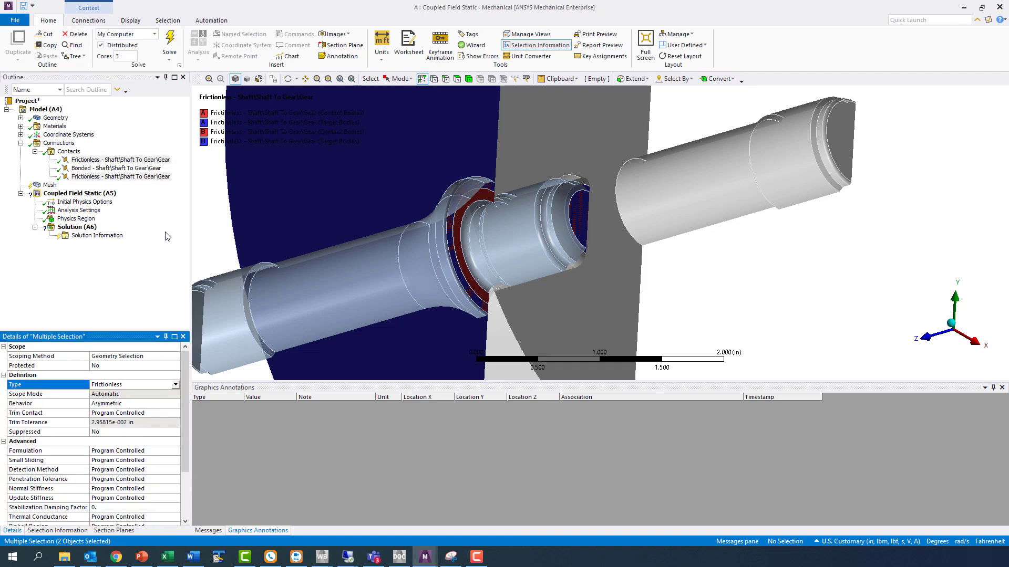
Step: Set the cylindrical press-fit contact's type to Frictional with a friction coefficient of 0.4
left_click(147, 168)
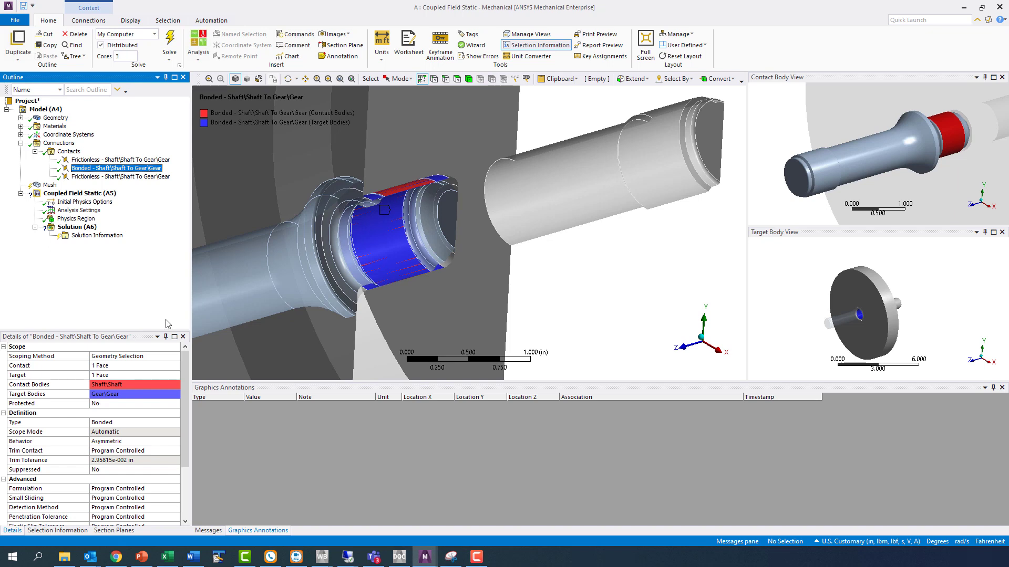
left_click(177, 425)
left_click(170, 461)
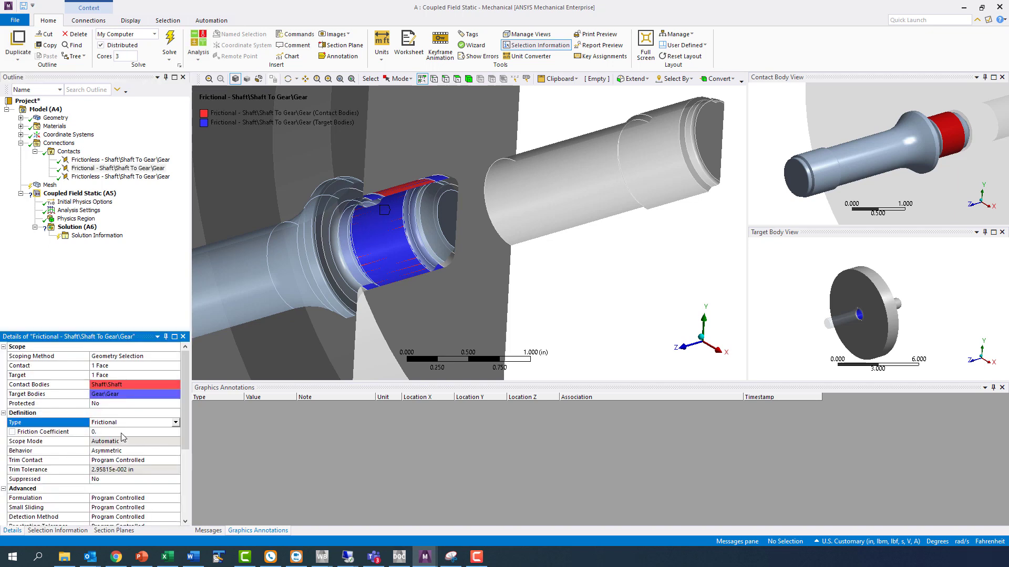
left_click(122, 432)
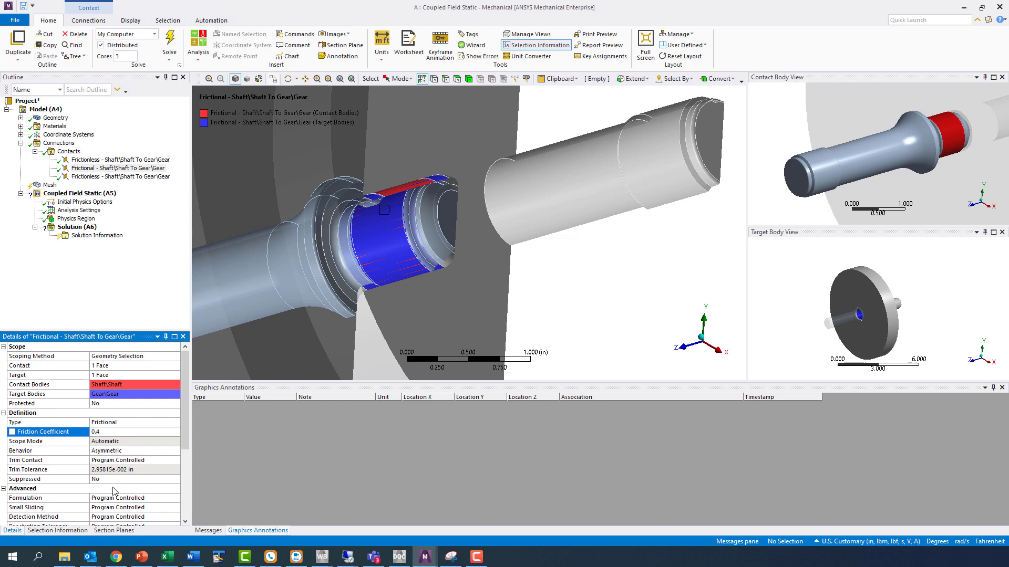
Step: Turn off Section Plane1 to show the whole gear and shaft
left_click(122, 531)
left_click(6, 361)
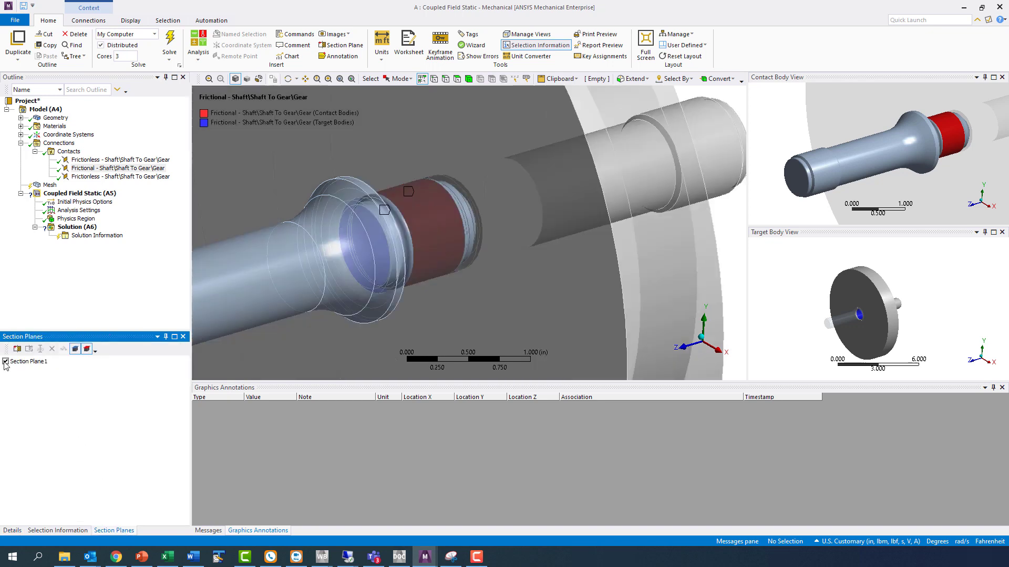
scroll(490, 306, "down", 5)
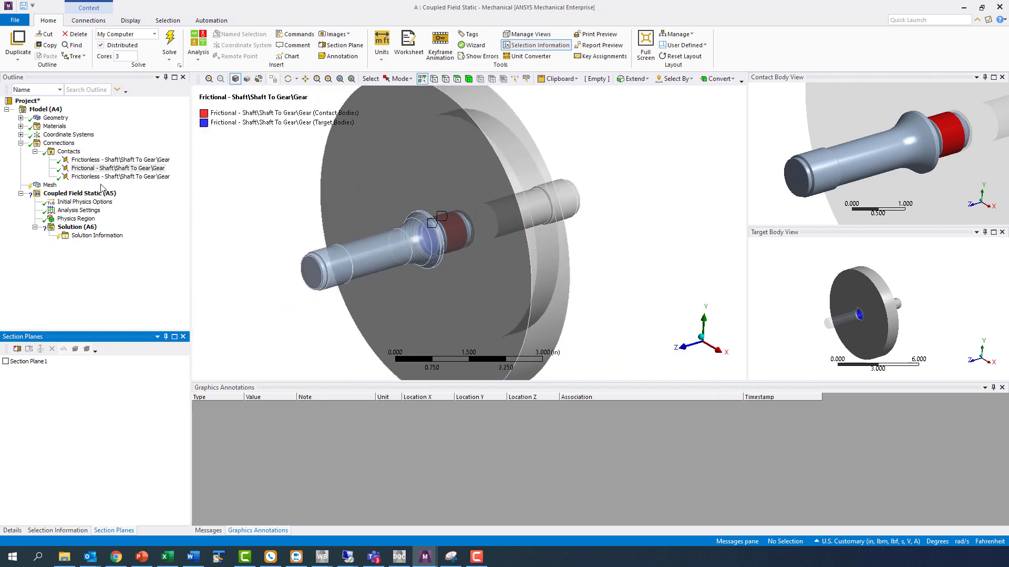
Step: Generate the mesh of the gear and shaft and inspect it on the model
right_click(51, 185)
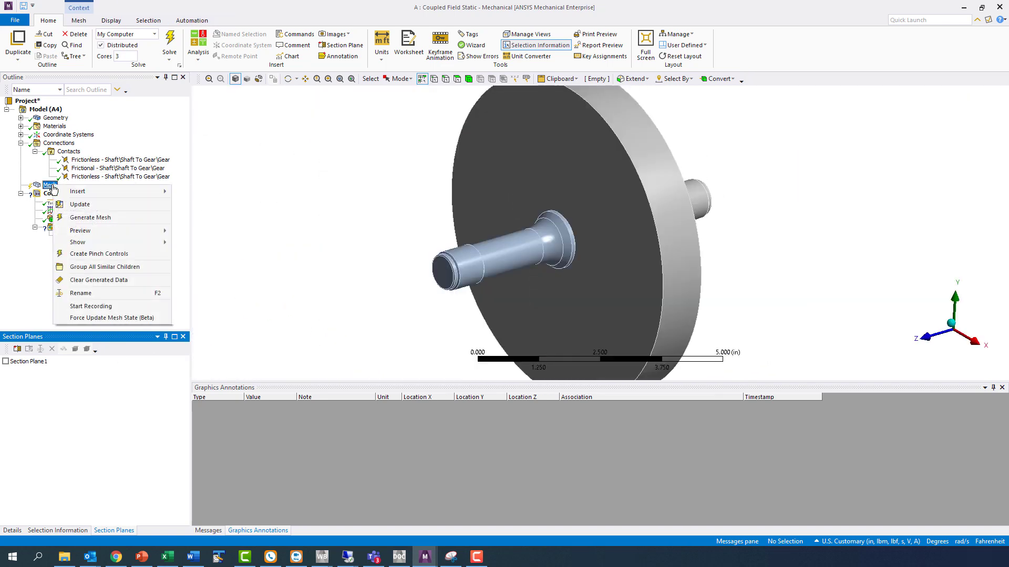
left_click(97, 219)
scroll(521, 265, "down", 3)
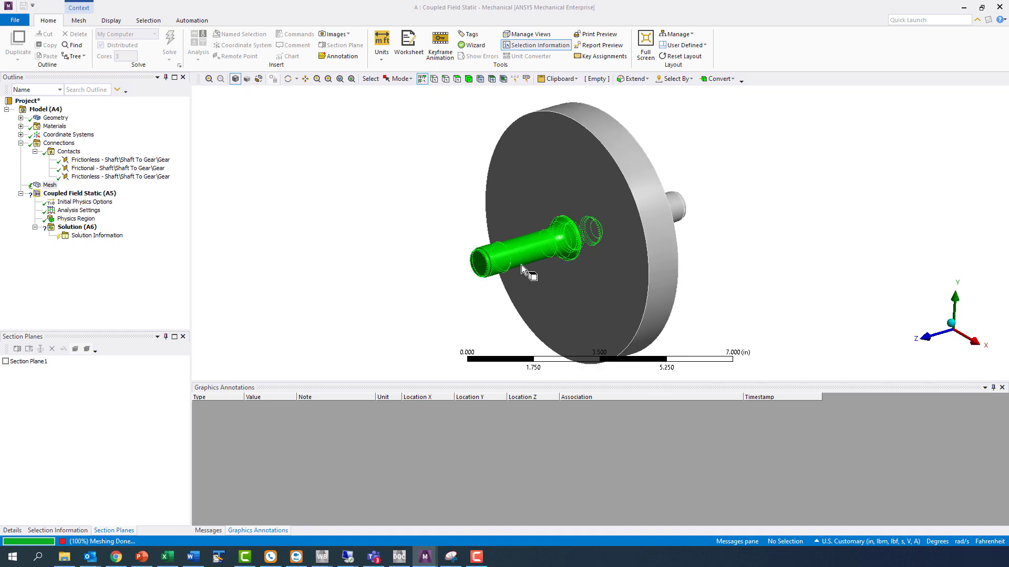
middle_click_drag(522, 267, 554, 259)
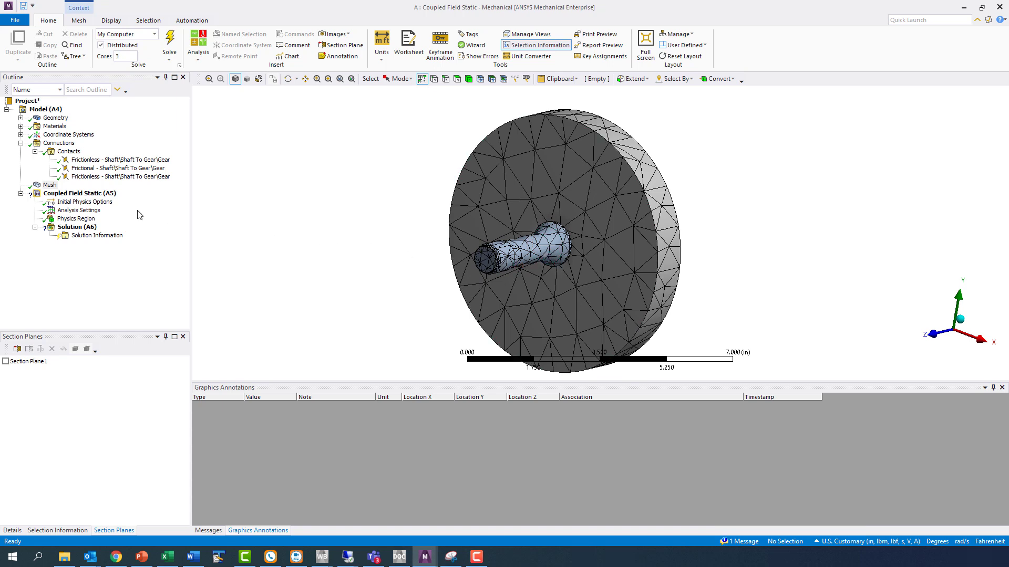
Step: Turn off adaptive sizing by setting Use Adaptive Sizing to No in the mesh sizing settings
left_click(13, 530)
left_click(3, 404)
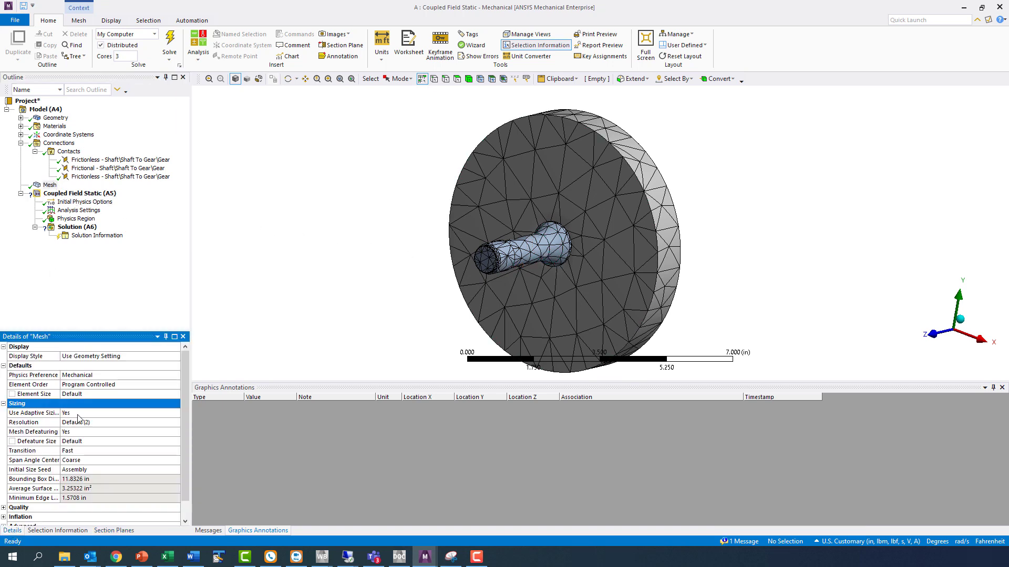
left_click(176, 413)
left_click(176, 413)
left_click(168, 419)
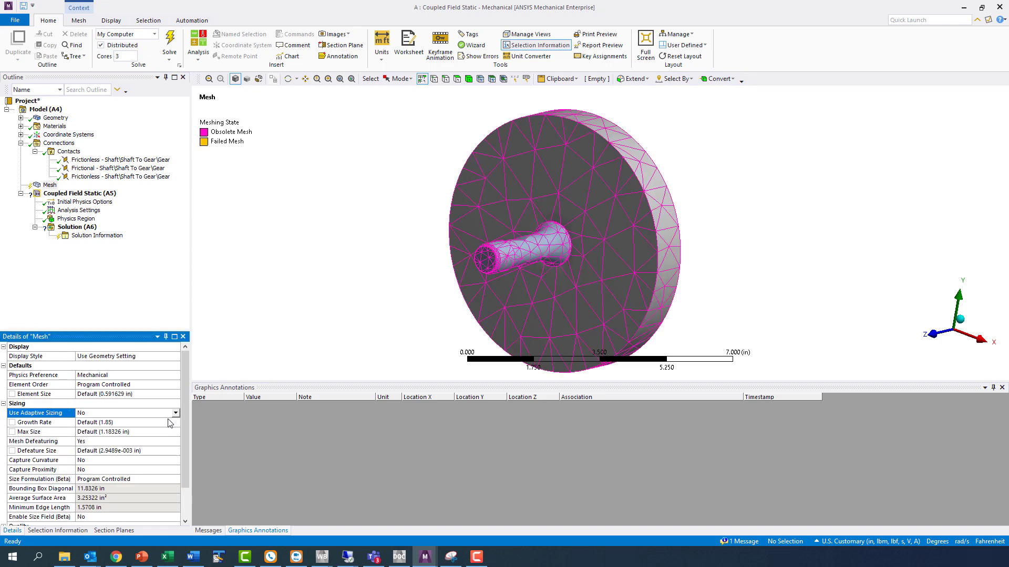
Step: Insert a mesh method and scope it to both the gear and shaft bodies
right_click(52, 187)
mouse_move(104, 193)
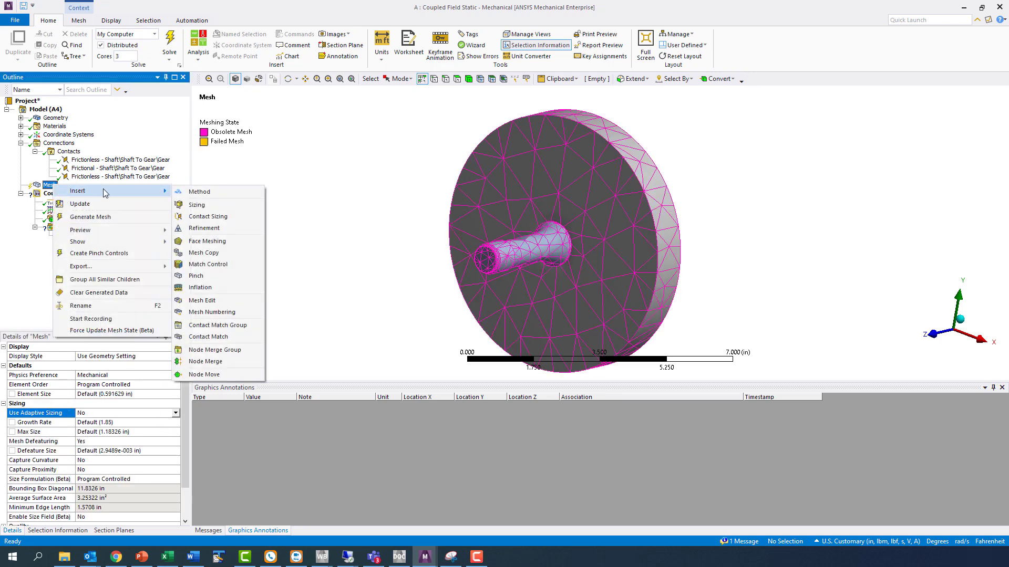
left_click(199, 192)
left_click(88, 367)
key("ctrl+a")
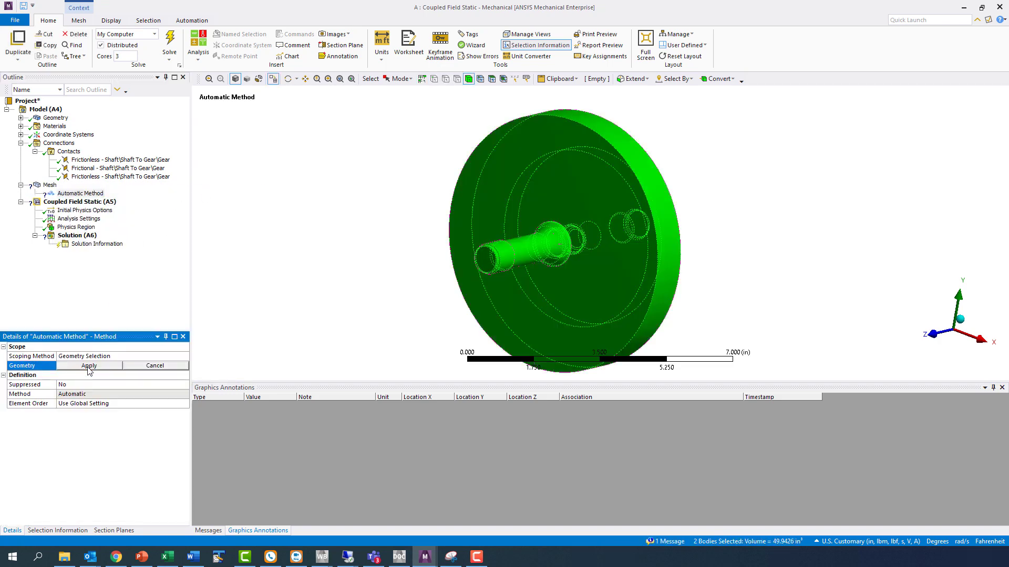
left_click(88, 367)
Step: Set the mesh method to Sweep with the Axisymmetric algorithm
left_click(185, 398)
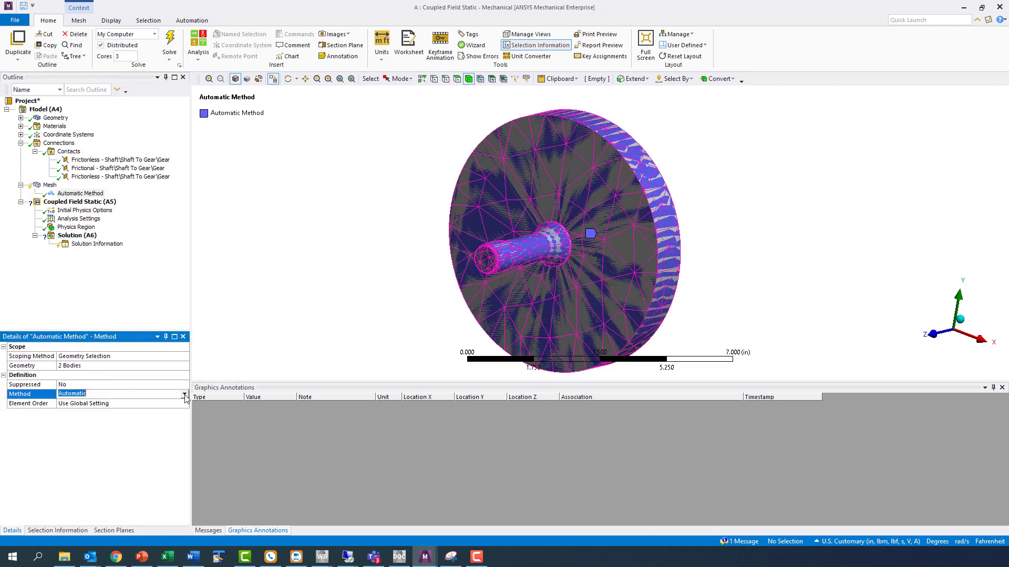
left_click(184, 395)
left_click(156, 424)
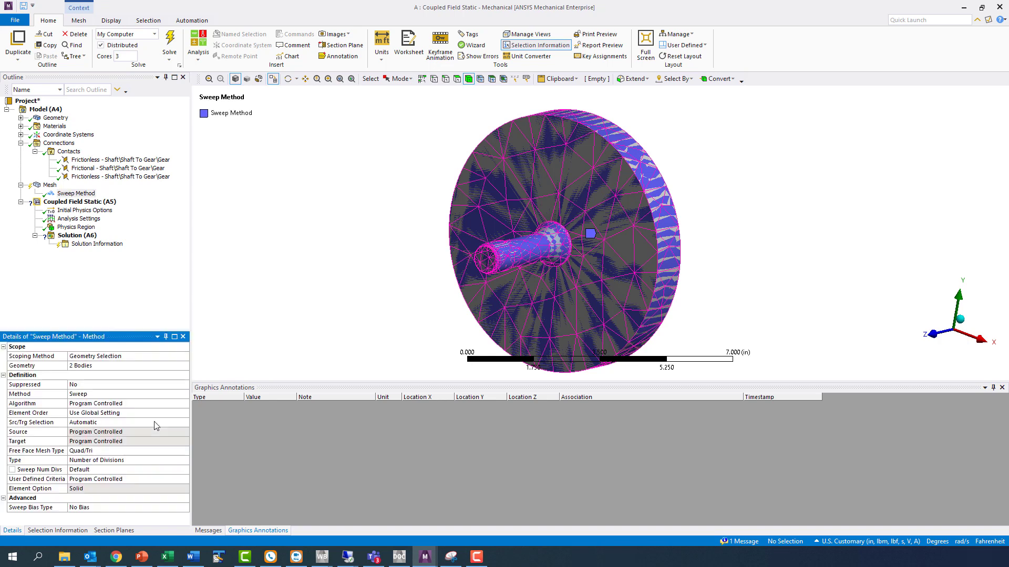
left_click(178, 405)
left_click(184, 403)
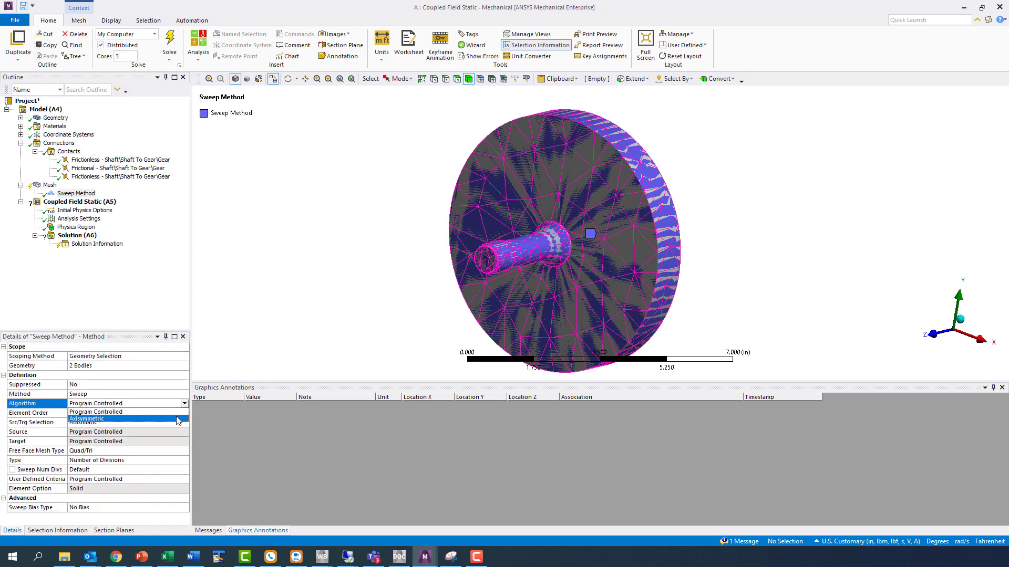
left_click(178, 417)
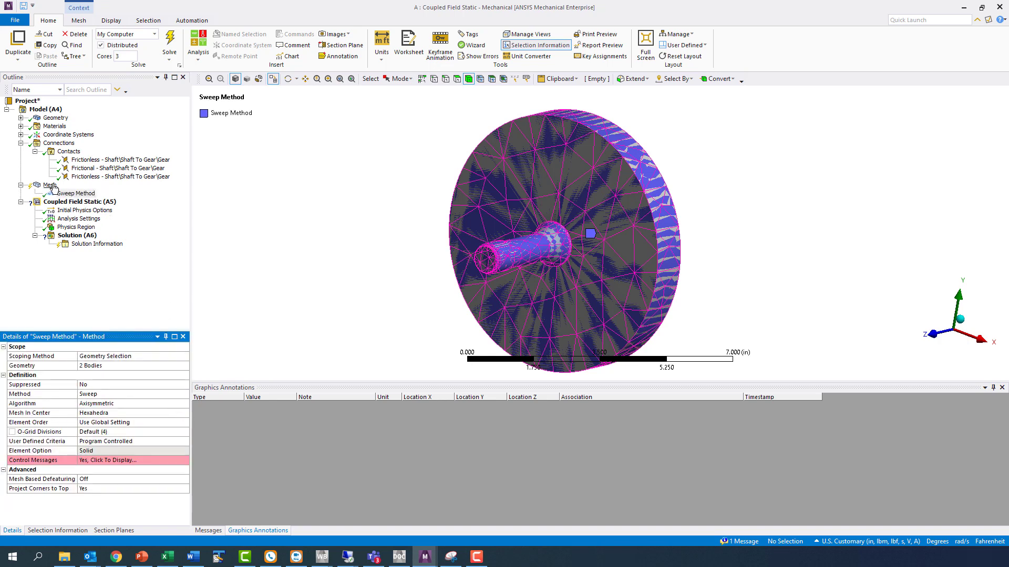
Step: Generate the swept mesh of the gear and shaft and inspect it on the model
right_click(51, 186)
left_click(88, 217)
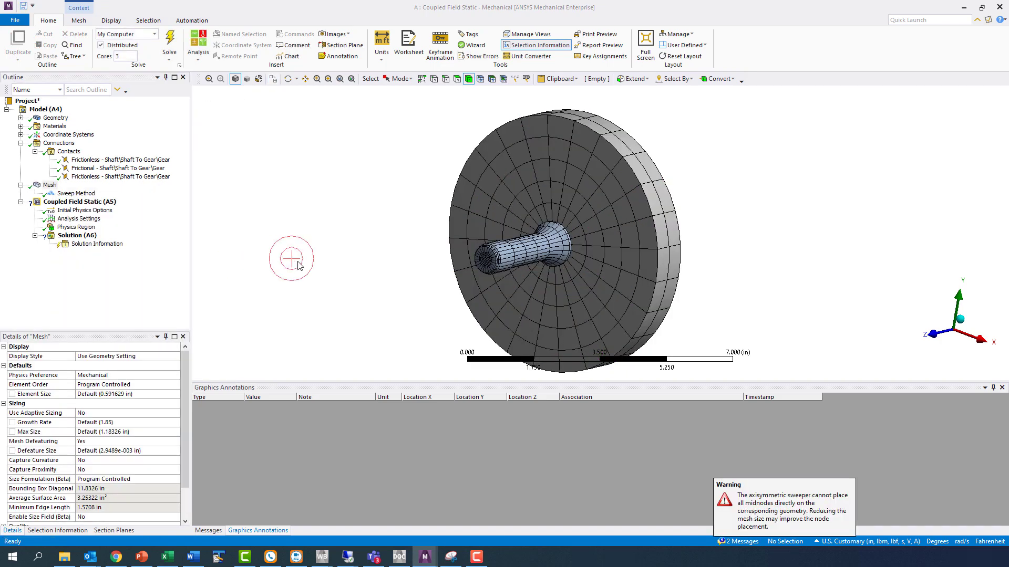
middle_click_drag(621, 289, 597, 310)
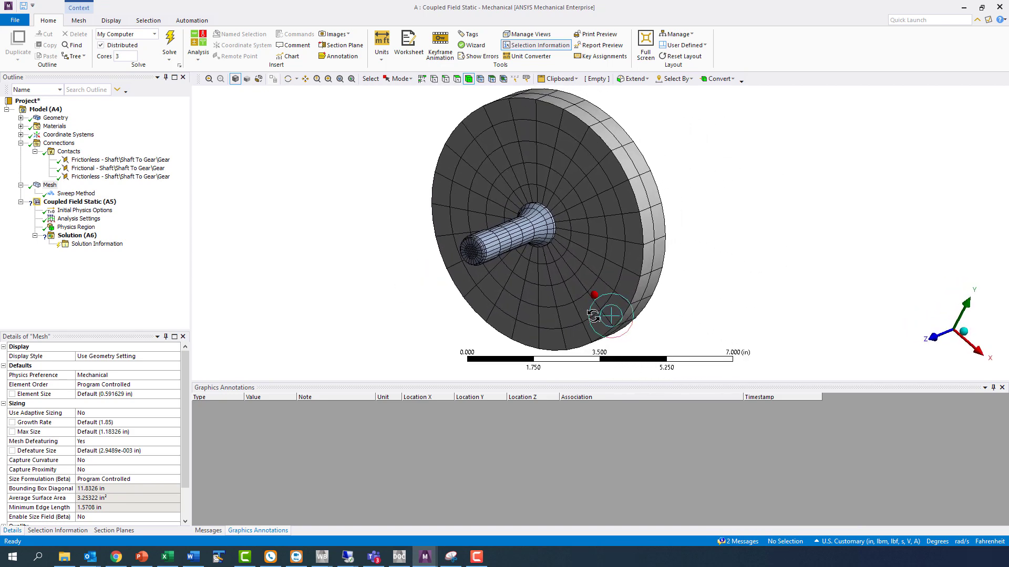
Step: Add a body sizing to the shaft with an element size of 0.1 in
left_click(497, 249)
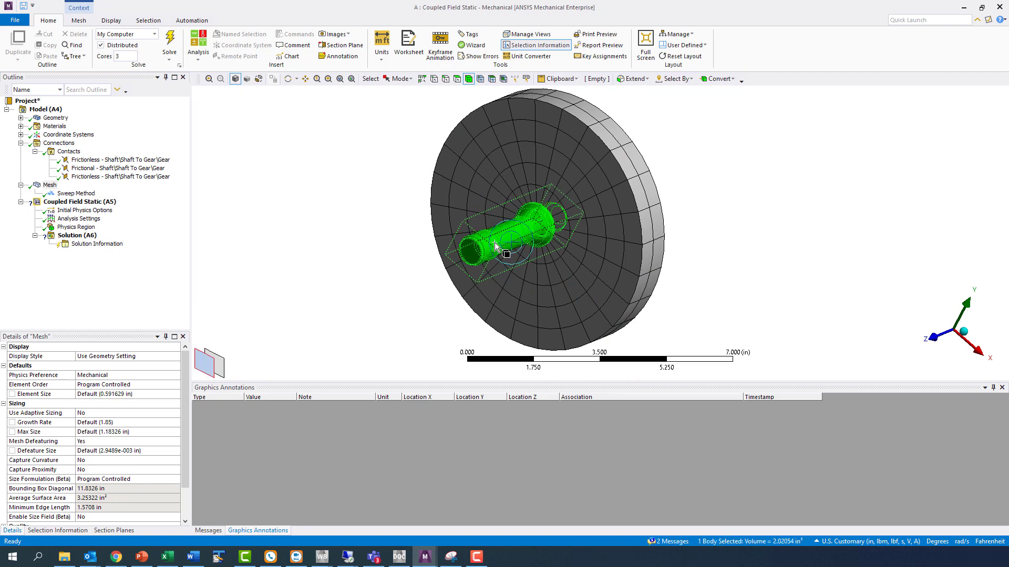
right_click(495, 249)
mouse_move(538, 237)
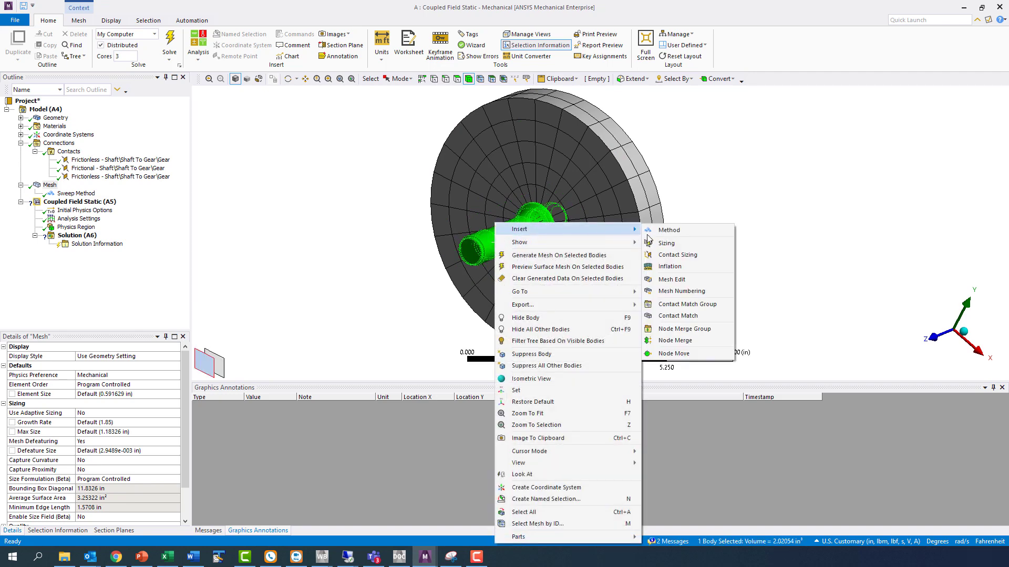
left_click(666, 243)
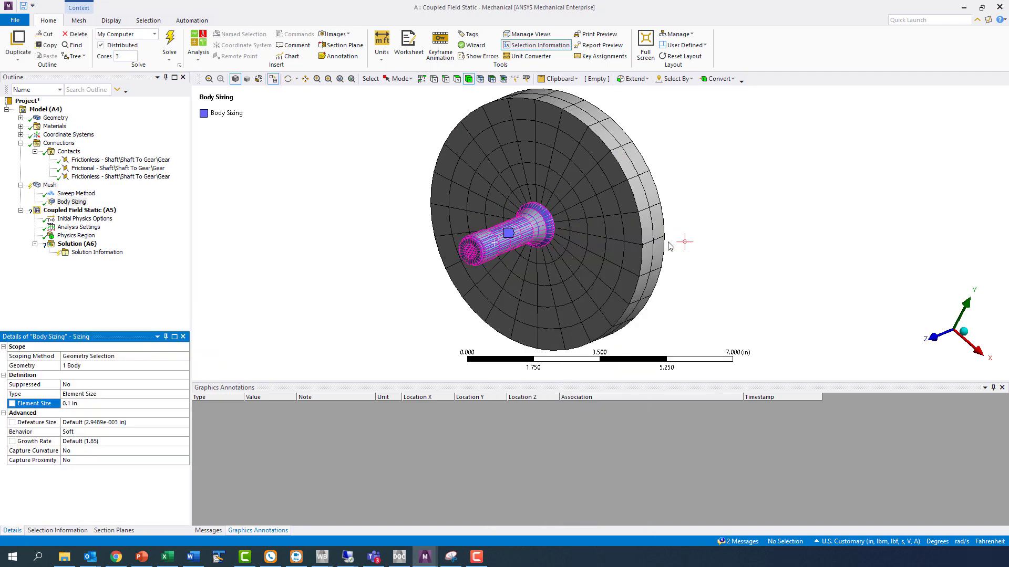
Step: Add a body sizing to the gear with an element size of 0.2 in
left_click(585, 187)
right_click(584, 183)
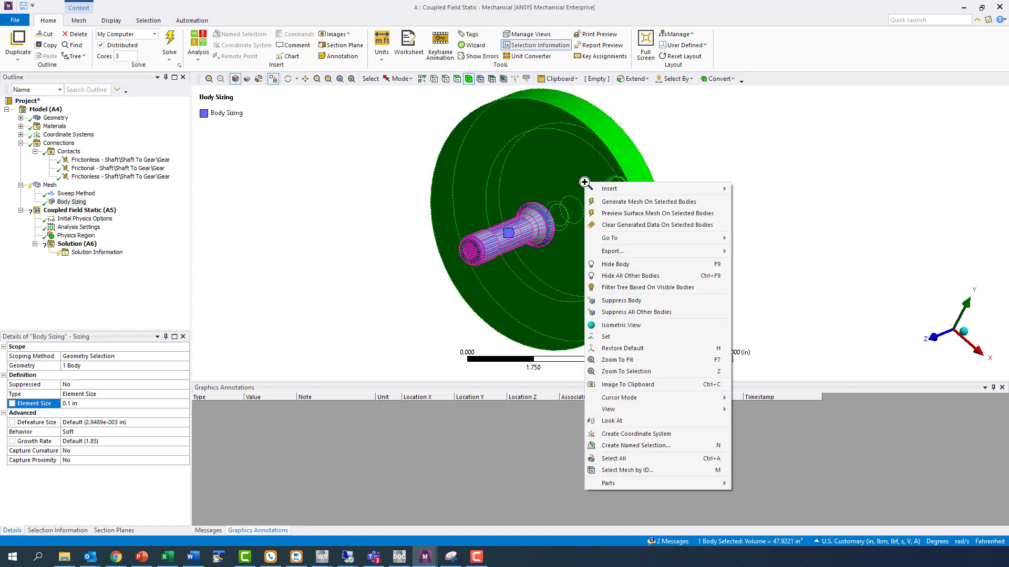
mouse_move(665, 190)
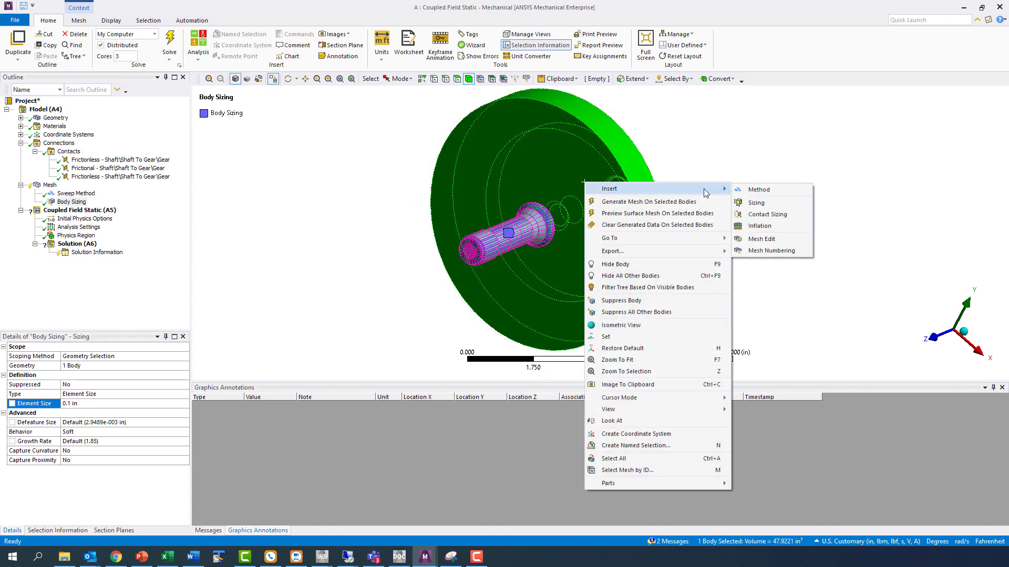
left_click(756, 203)
key("Return")
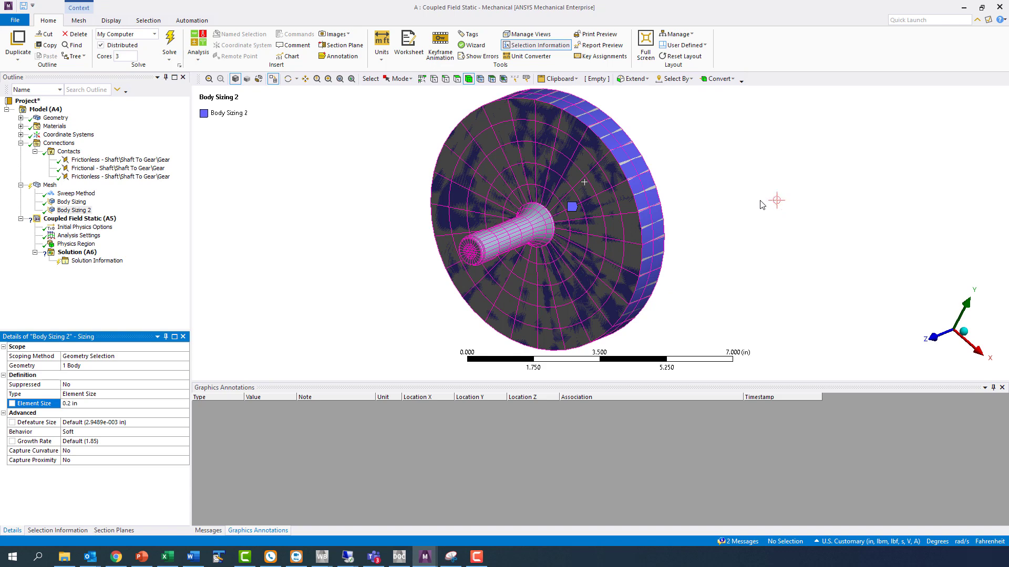
Step: Regenerate the mesh with the body sizings and turn on Section Plane1 to inspect the mesh at the press-fit interface
right_click(48, 185)
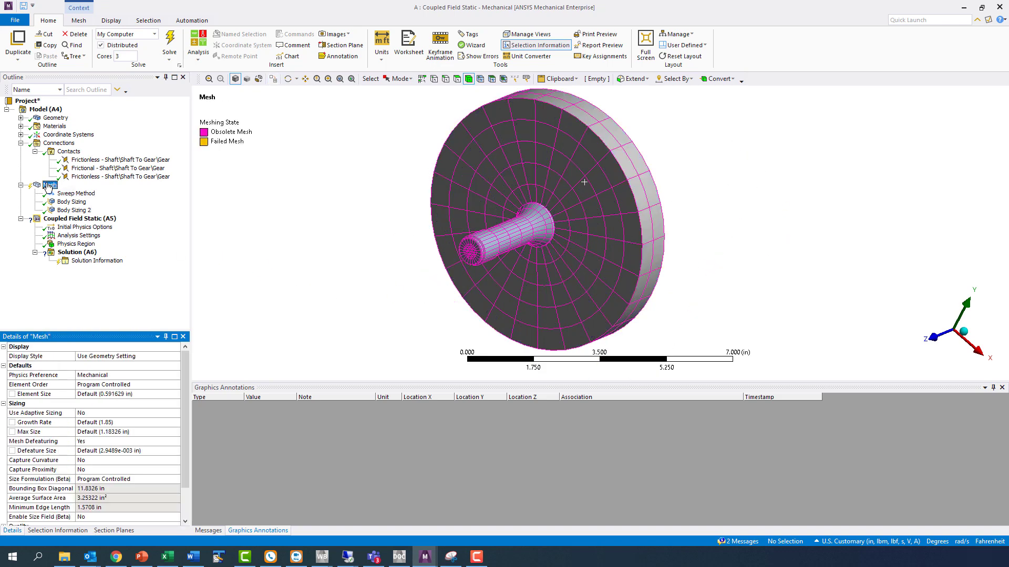
left_click(81, 215)
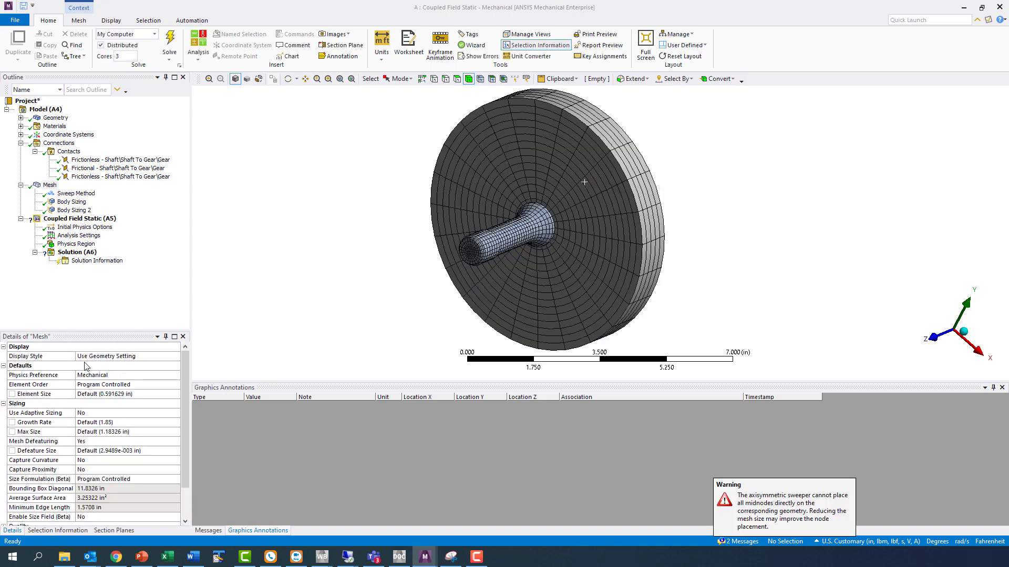
left_click(115, 530)
left_click(6, 362)
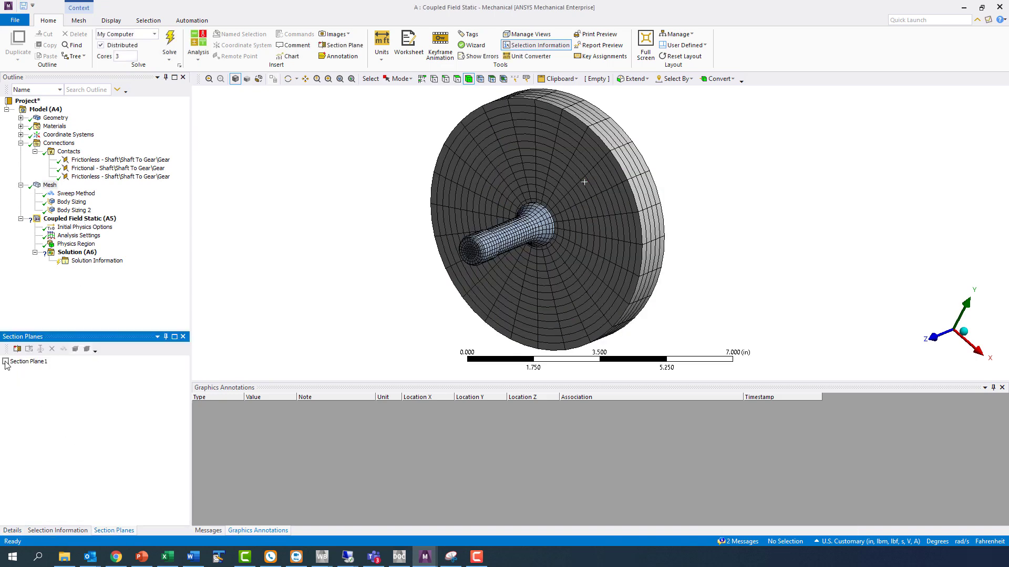
left_click(13, 530)
middle_click_drag(540, 222, 464, 203)
right_click_drag(530, 201, 585, 225)
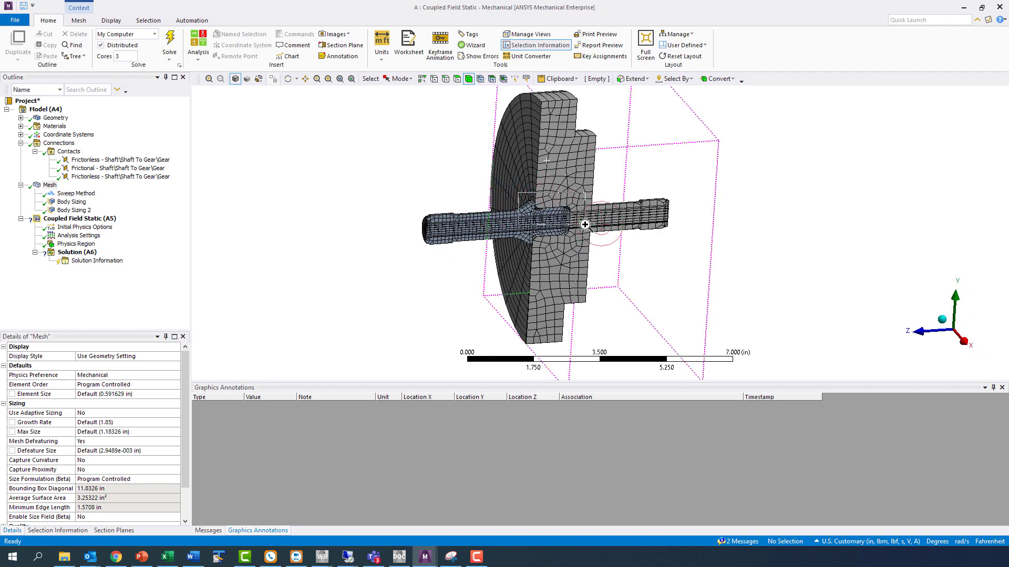
middle_click_drag(568, 254, 571, 255)
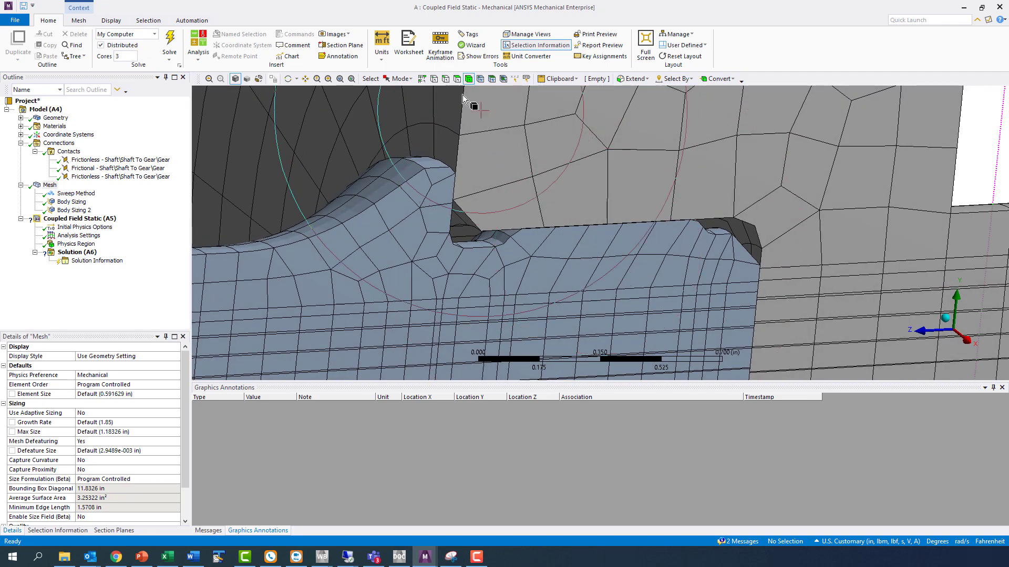
Step: Add a face sizing to the shaft's cylindrical press-fit face with an element size of 0.05 in
left_click(458, 79)
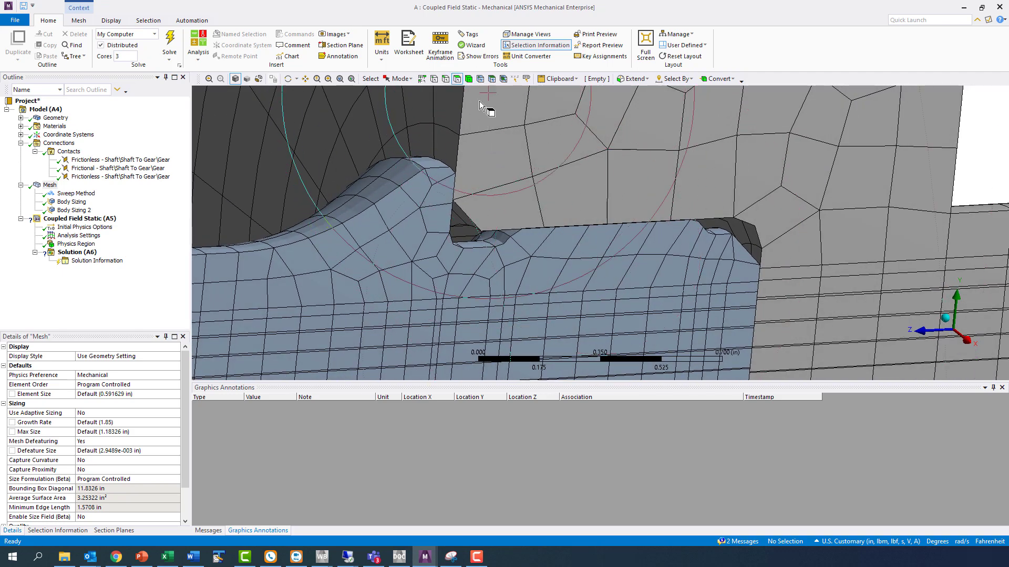
left_click(586, 236)
left_click(610, 267)
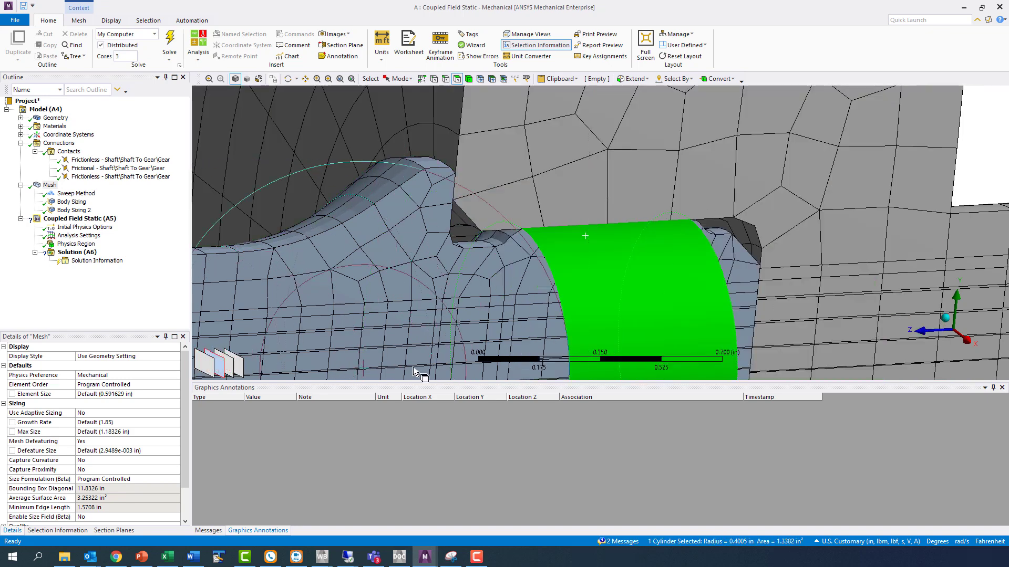
right_click(610, 259)
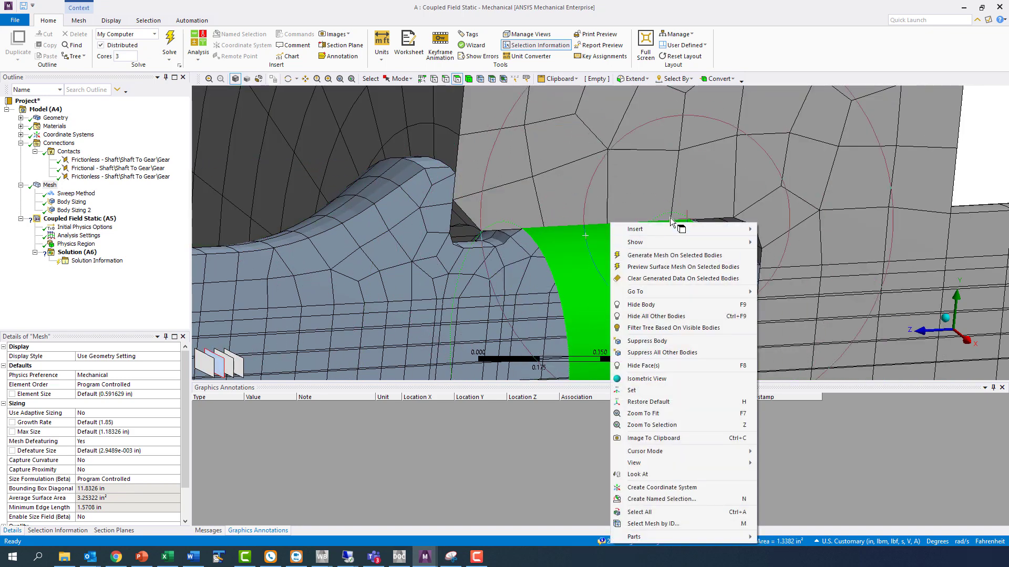
mouse_move(676, 230)
left_click(787, 230)
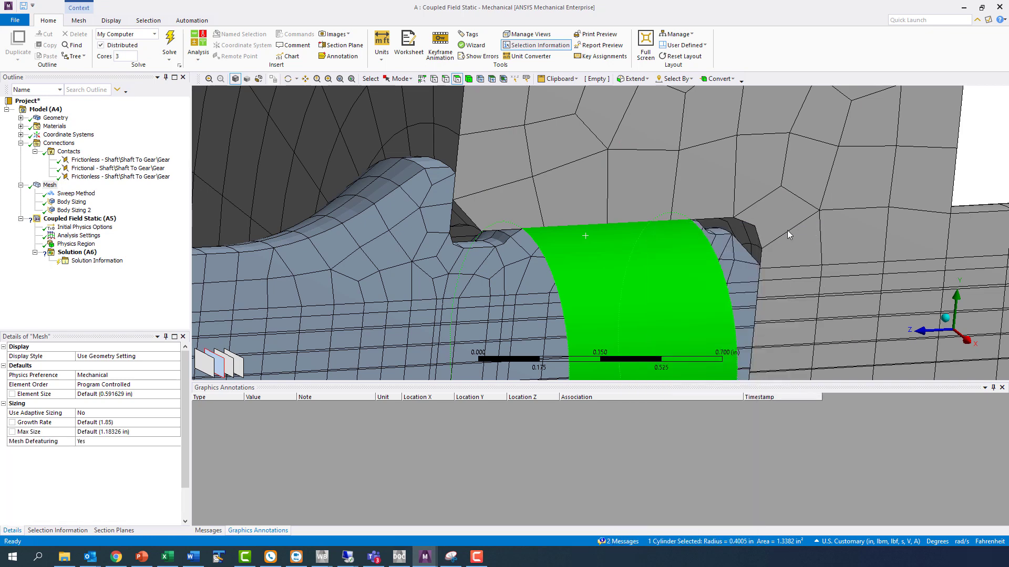
type(".05")
Step: Regenerate the mesh with the press-fit face sizing applied
left_click(47, 186)
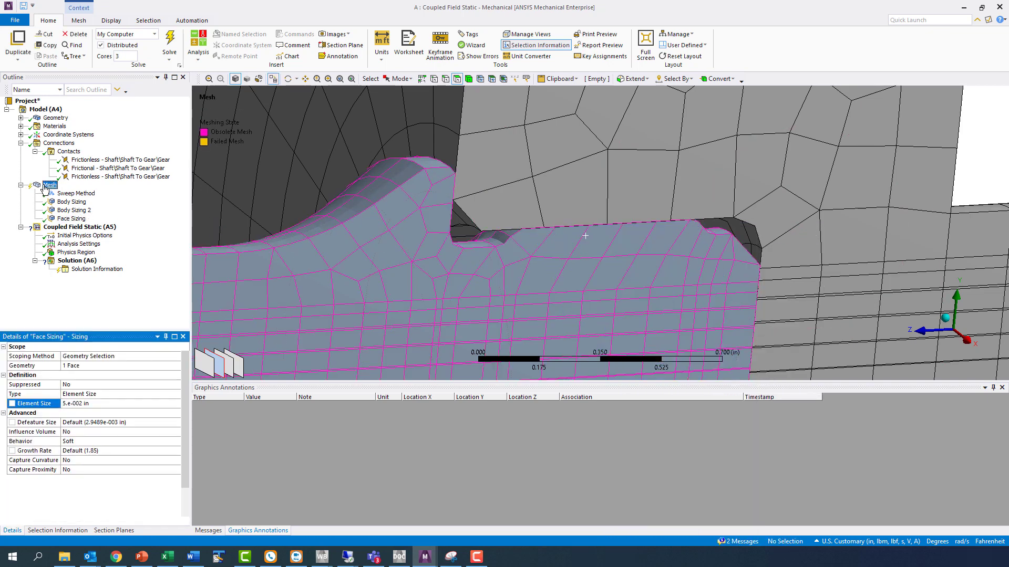
right_click(47, 187)
left_click(72, 219)
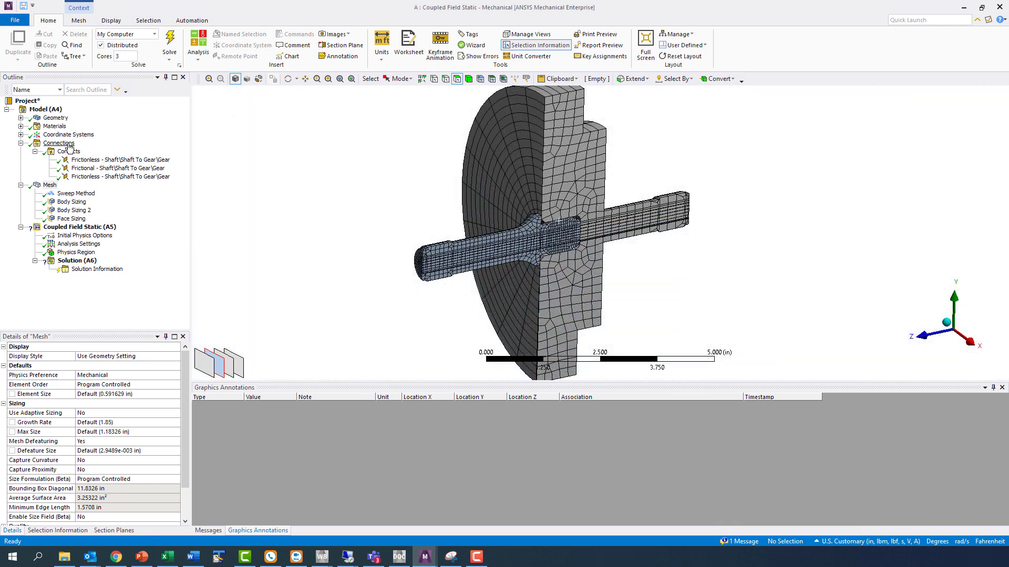
Step: Insert a Contact Tool under Connections and add a Status result to it
right_click(70, 146)
mouse_move(147, 154)
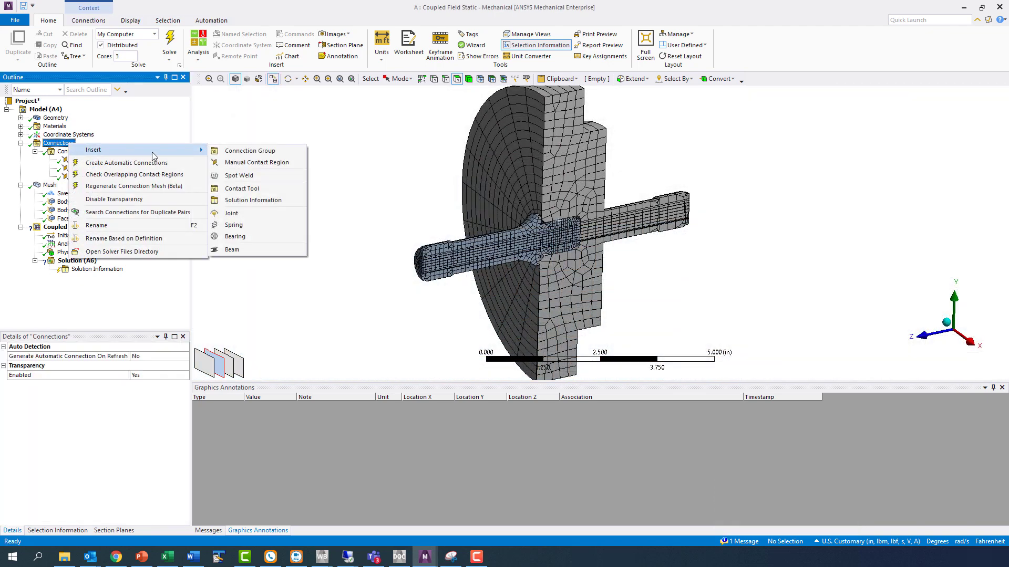
left_click(242, 188)
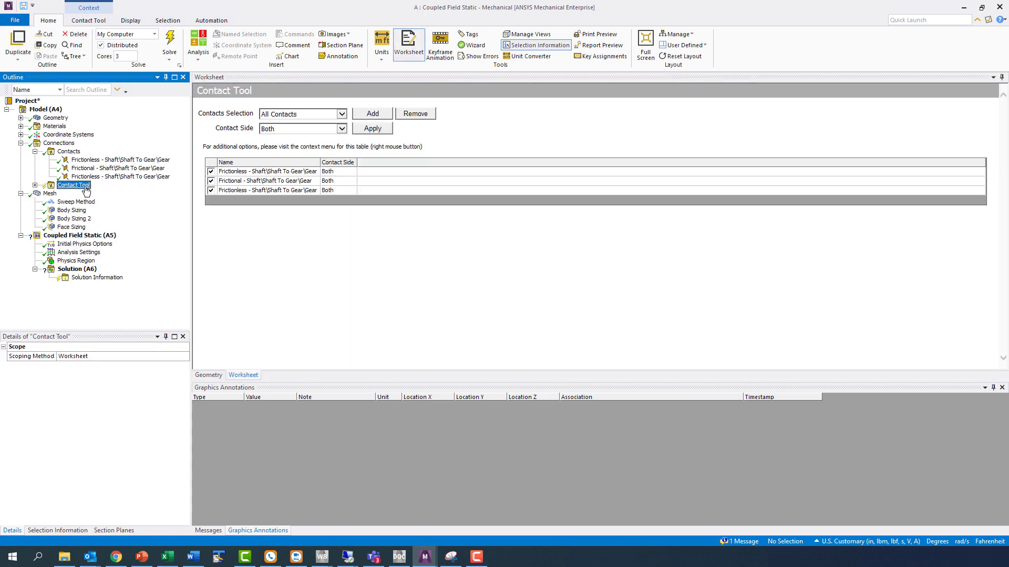
right_click(86, 190)
mouse_move(186, 192)
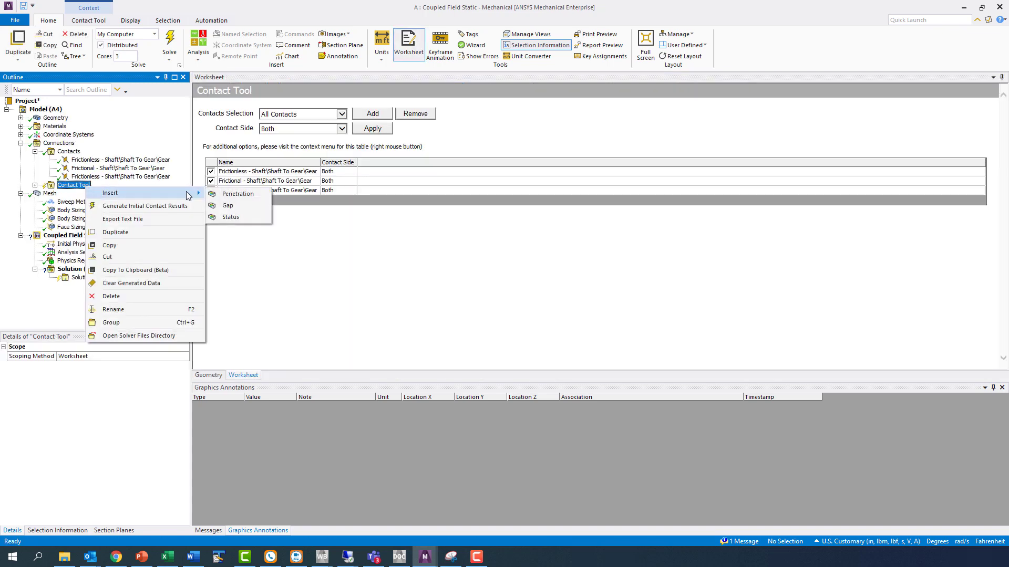
left_click(231, 216)
Step: Generate the initial contact results and check the frictional contact's row in the Initial Information table
left_click(83, 189)
right_click(83, 187)
left_click(104, 204)
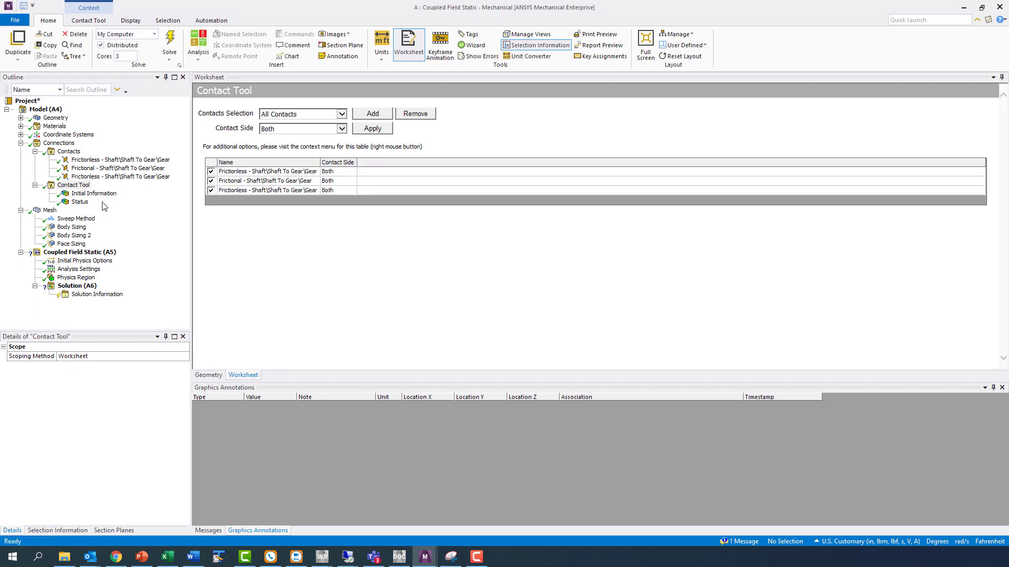
left_click(102, 194)
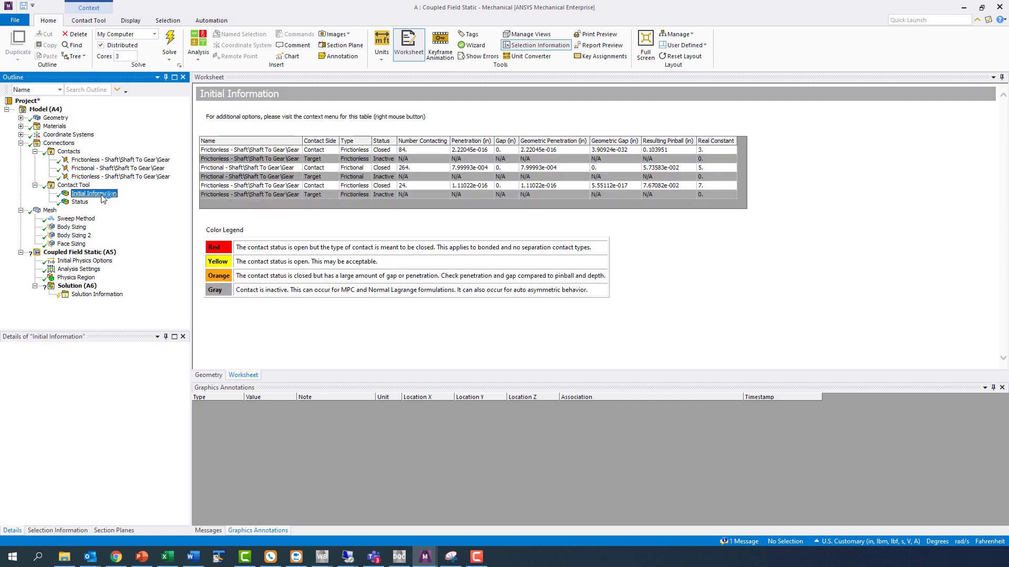
left_click(225, 168)
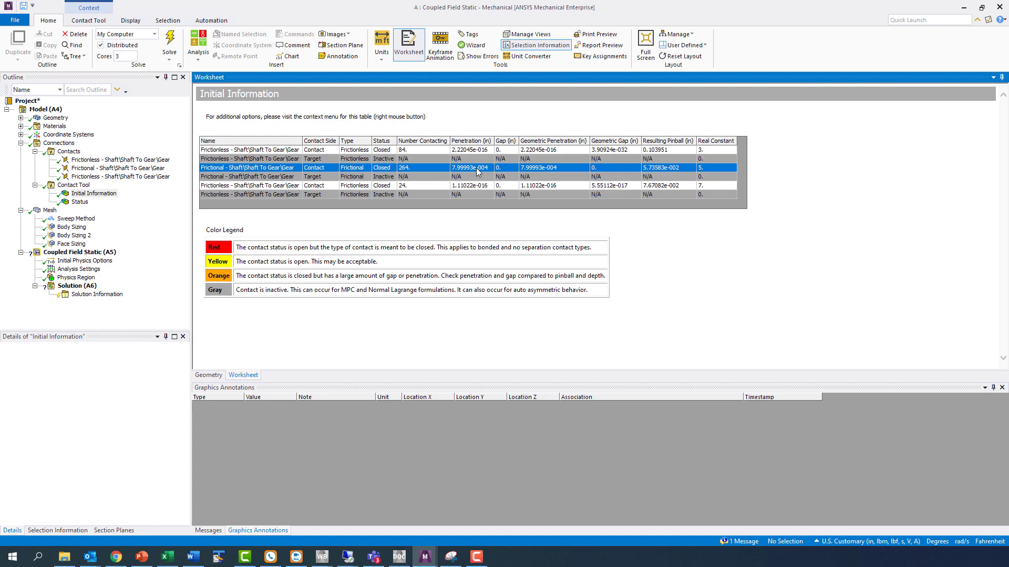
Step: Examine the initial contact Status plot around the press-fit surfaces of the shaft and gear
left_click(86, 206)
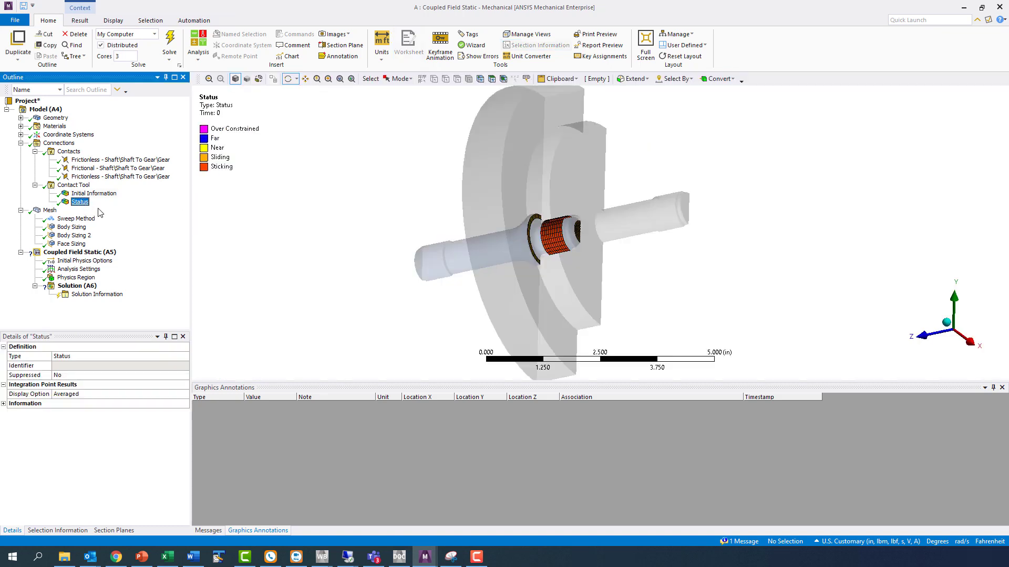
scroll(540, 266, "up", 3)
left_click_drag(527, 261, 618, 246)
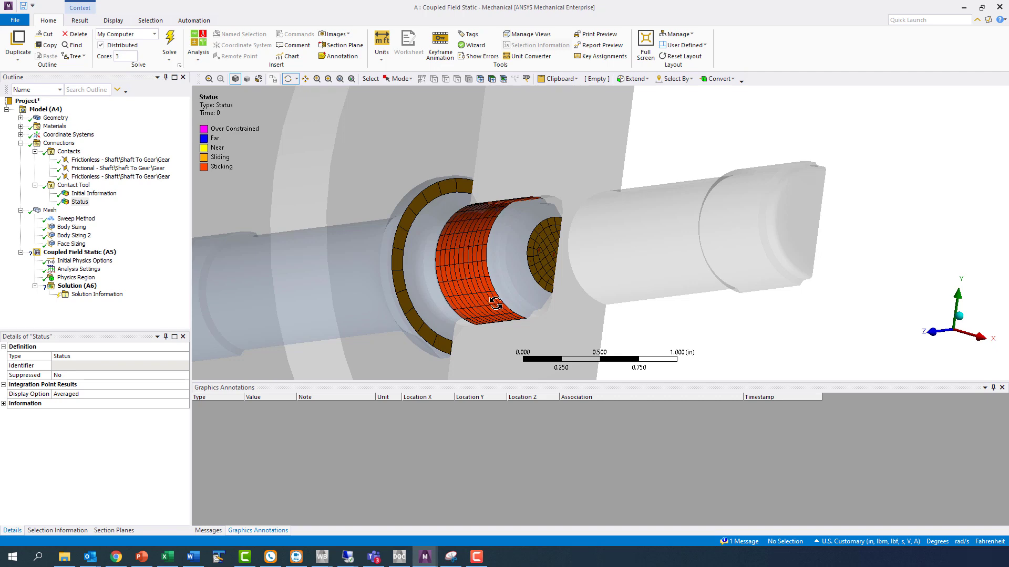
scroll(497, 304, "down", 3)
left_click_drag(498, 304, 298, 279)
Step: Collapse the Contact Tool, Contacts, Connections and Mesh branches of the model tree
left_click(34, 185)
left_click(35, 151)
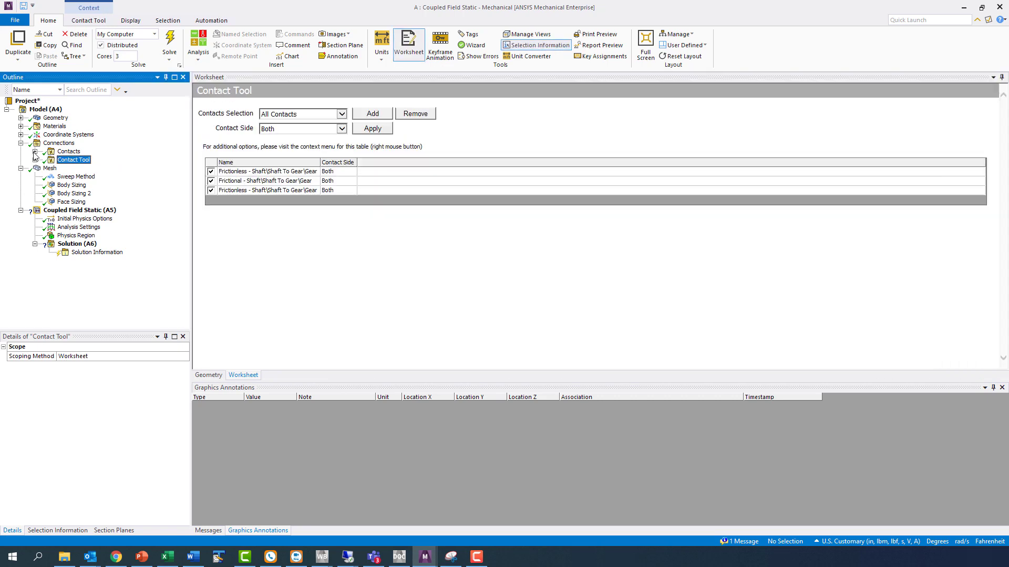
left_click(21, 143)
left_click(21, 151)
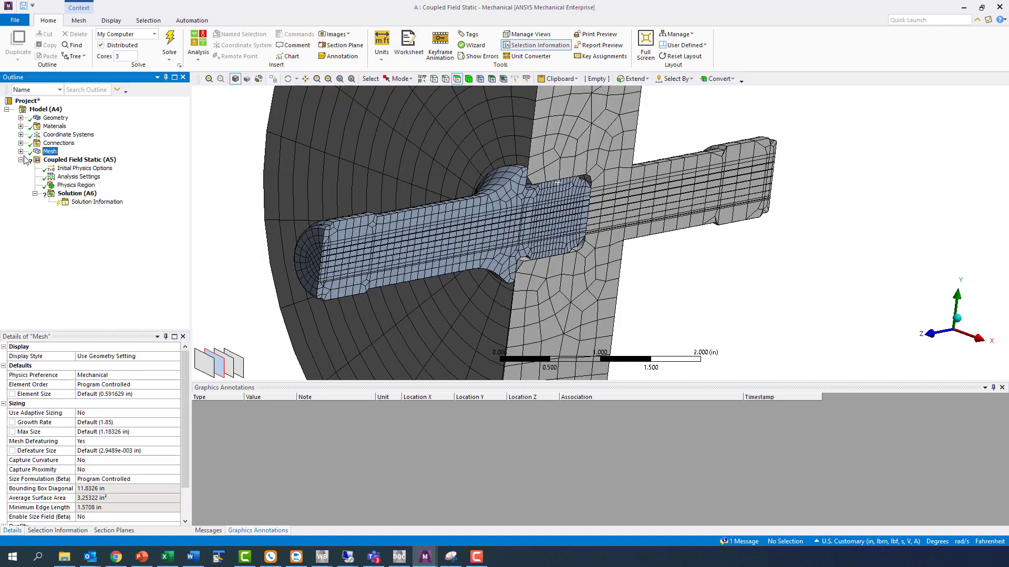
Step: Set the number of analysis steps to 10 and check the Physics Region's structural and thermal definition
left_click(79, 176)
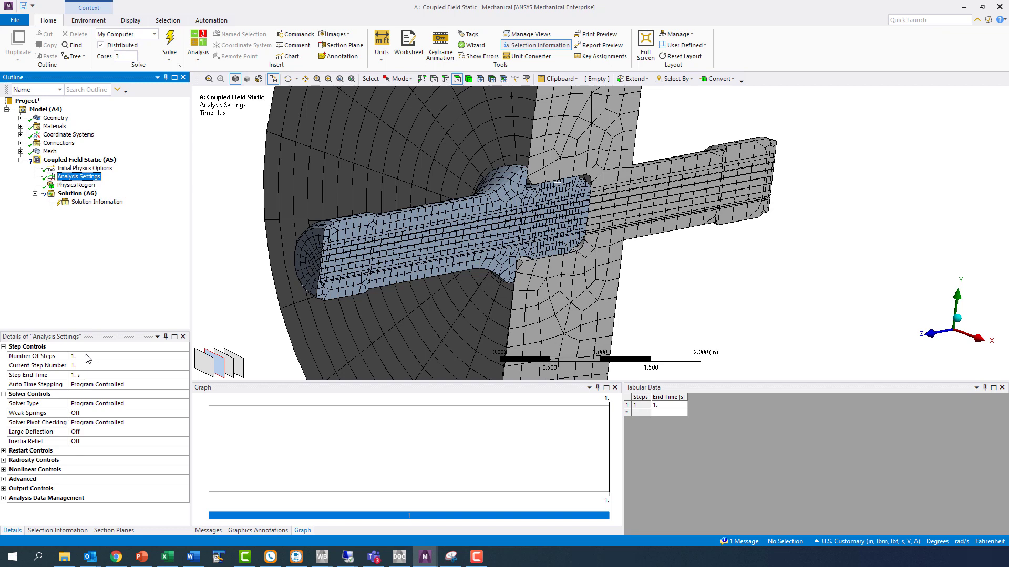
left_click(87, 356)
type("10")
key("Return")
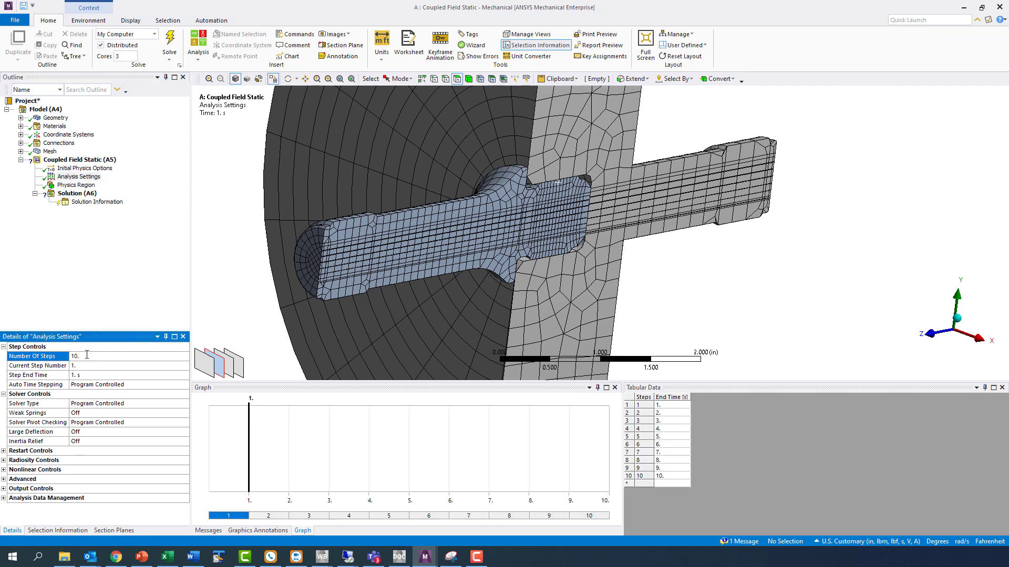
left_click(75, 185)
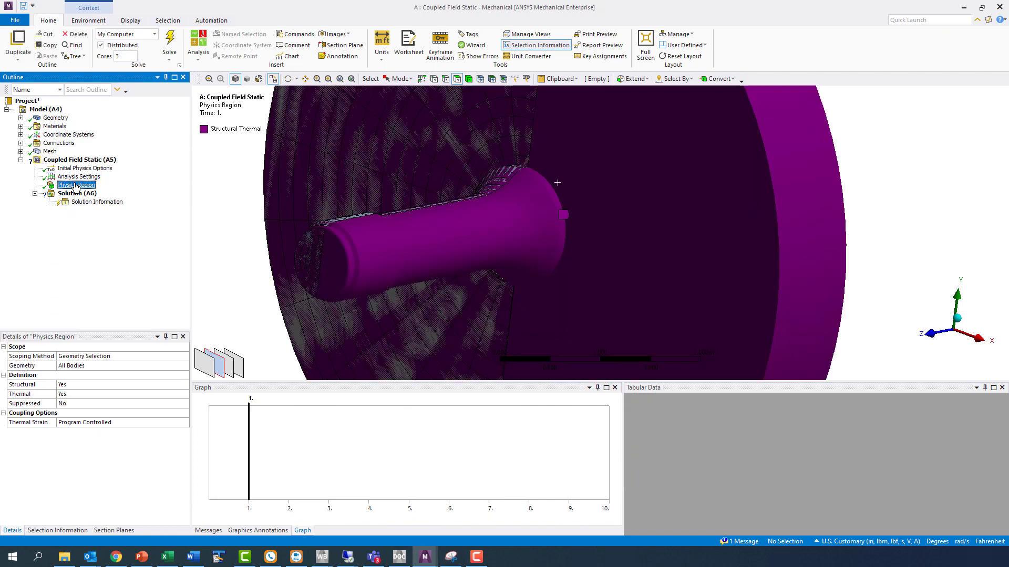
left_click(47, 394)
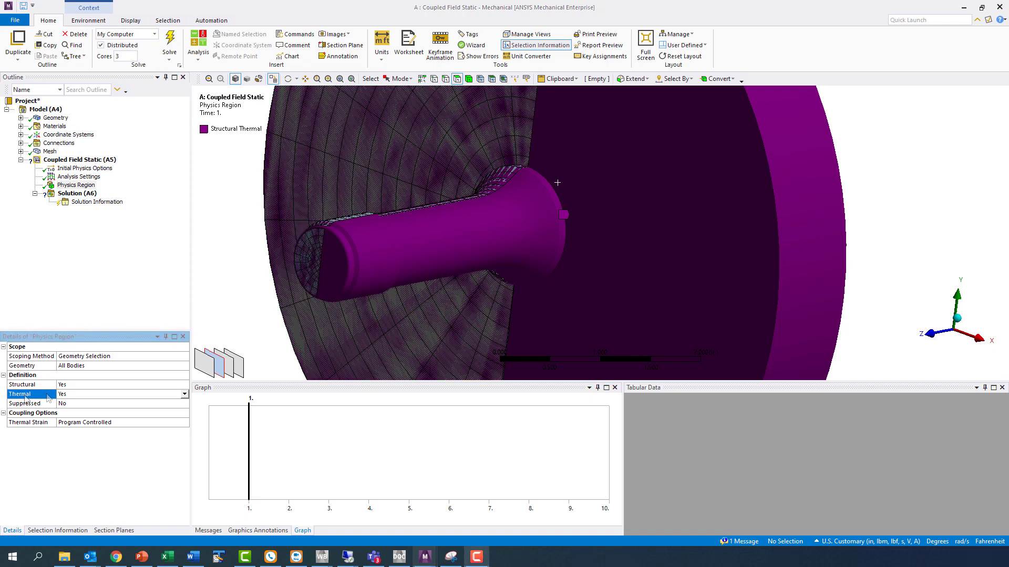
Step: Insert a Contact Step Control under Coupled Field Static and assign it to the Frictional - Shaft To Gear contact region
left_click(79, 160)
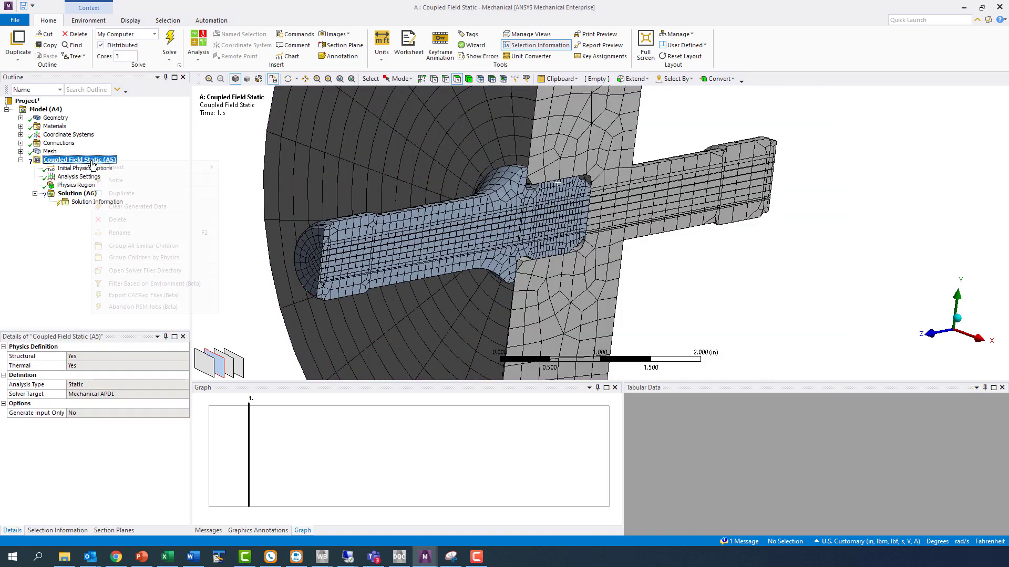
right_click(92, 162)
mouse_move(162, 168)
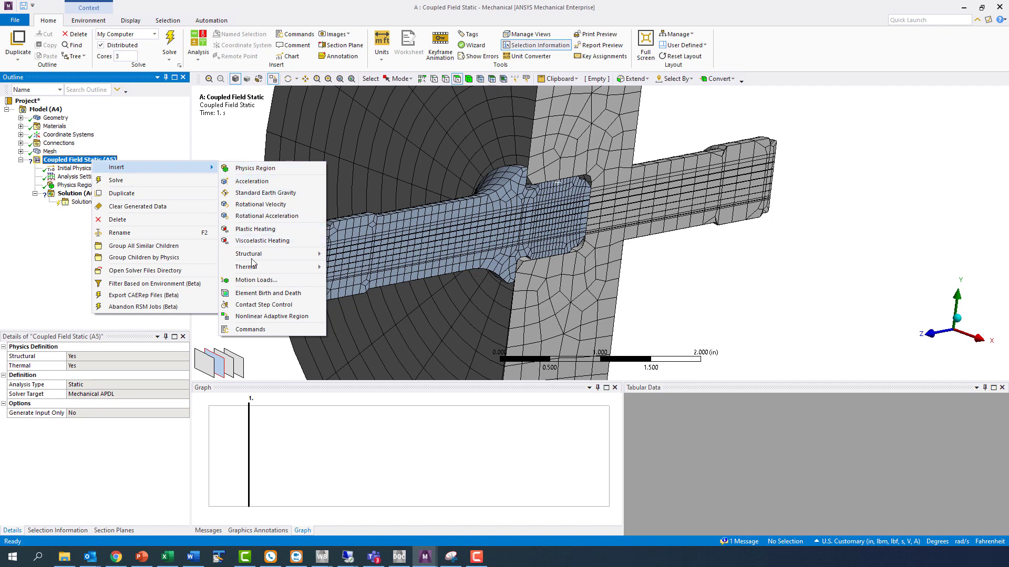
left_click(261, 306)
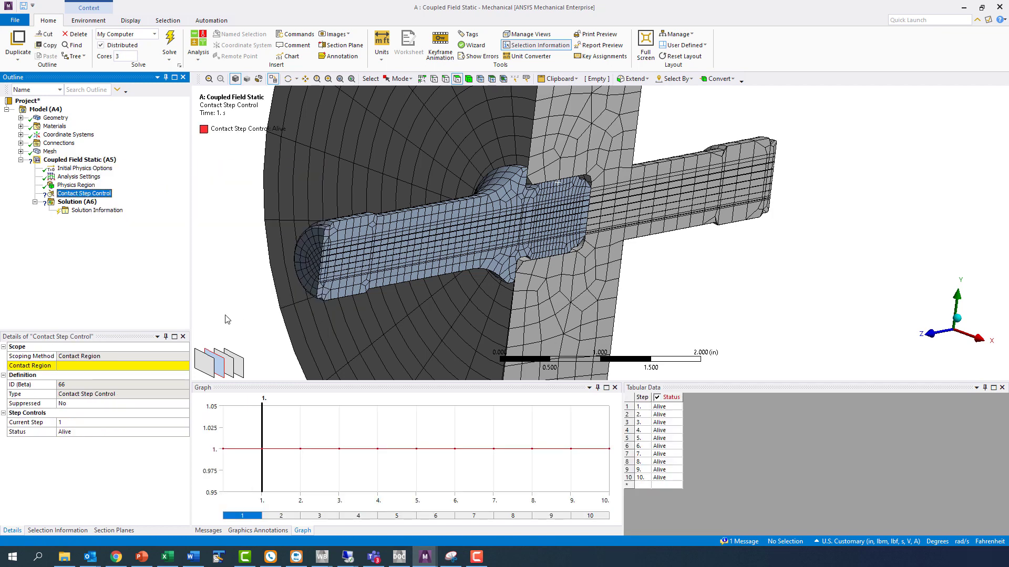
left_click(189, 365)
left_click(185, 366)
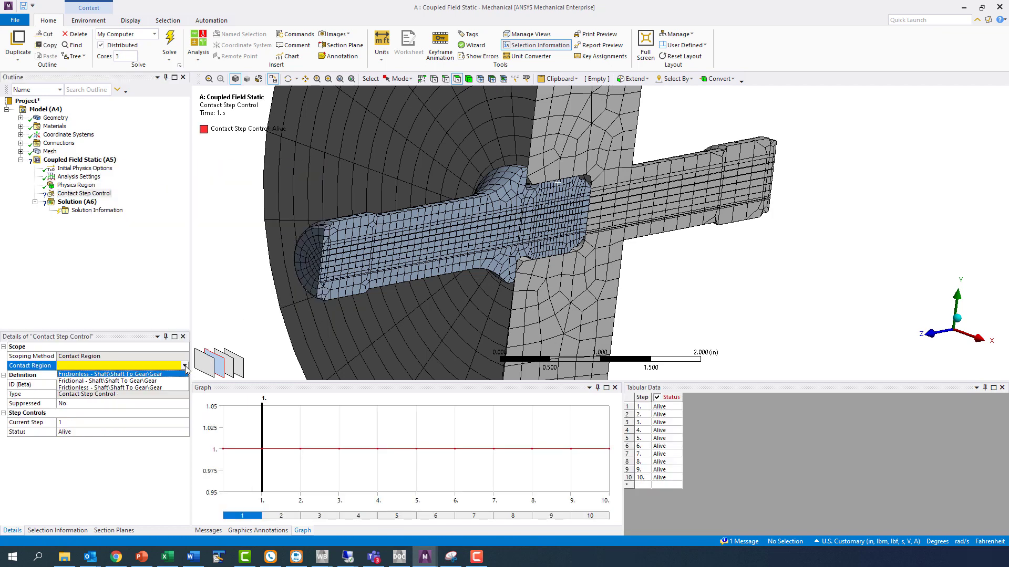
left_click(181, 381)
Step: Set the Contact Step Control's Normal Stiffness option to Factor
left_click(185, 404)
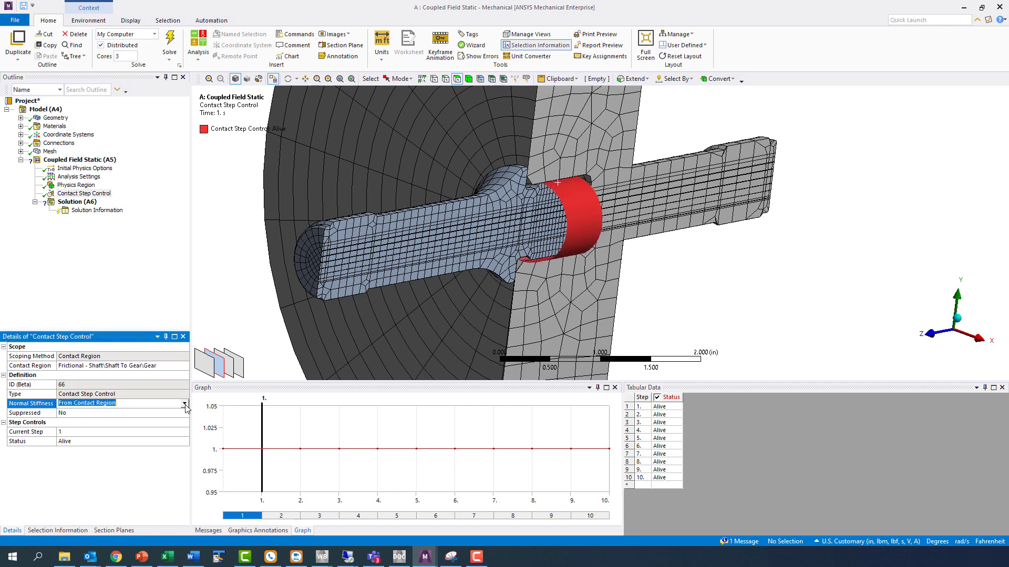
left_click(185, 404)
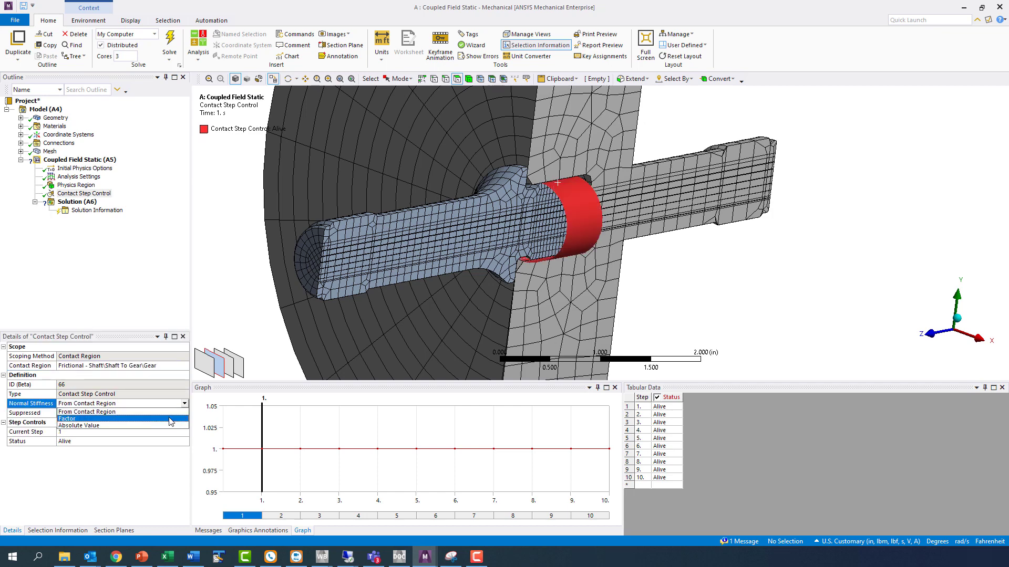
left_click(171, 420)
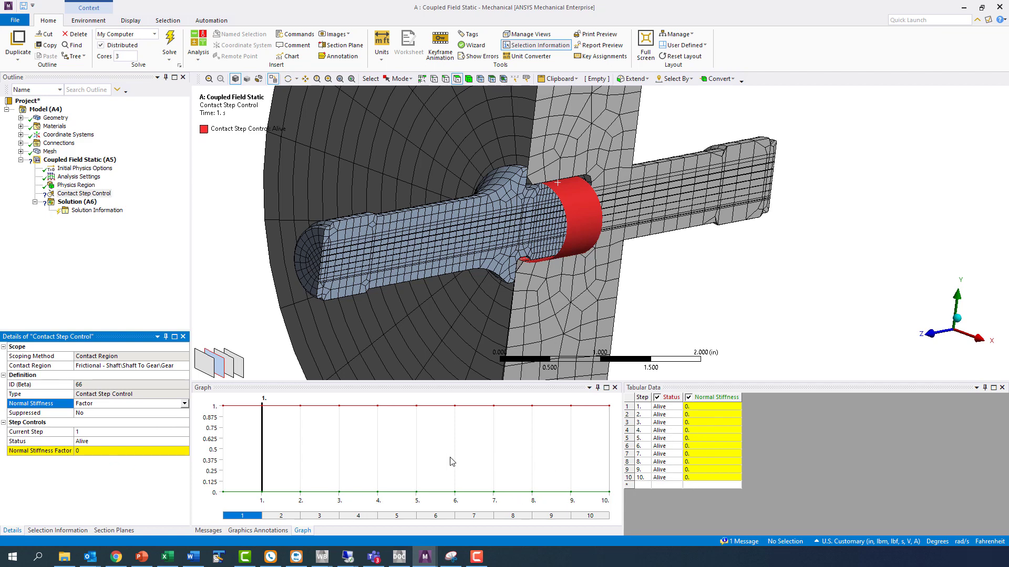
Step: Copy the Contact Step Control values C3:C12 (1, 10, then 100) from the PressFit workbook in Excel into the Normal Stiffness table in Mechanical
left_click(172, 559)
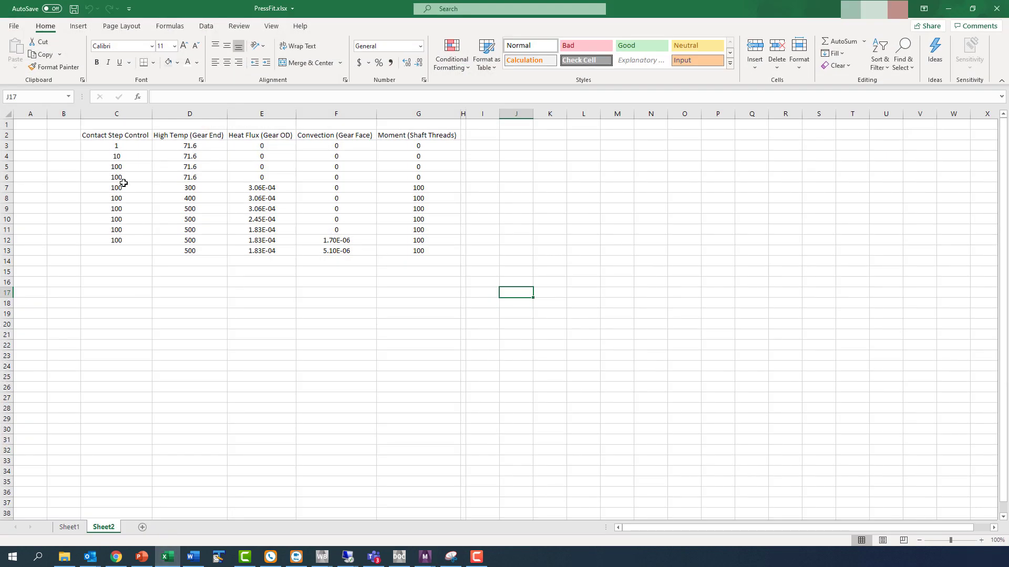
left_click_drag(117, 143, 119, 242)
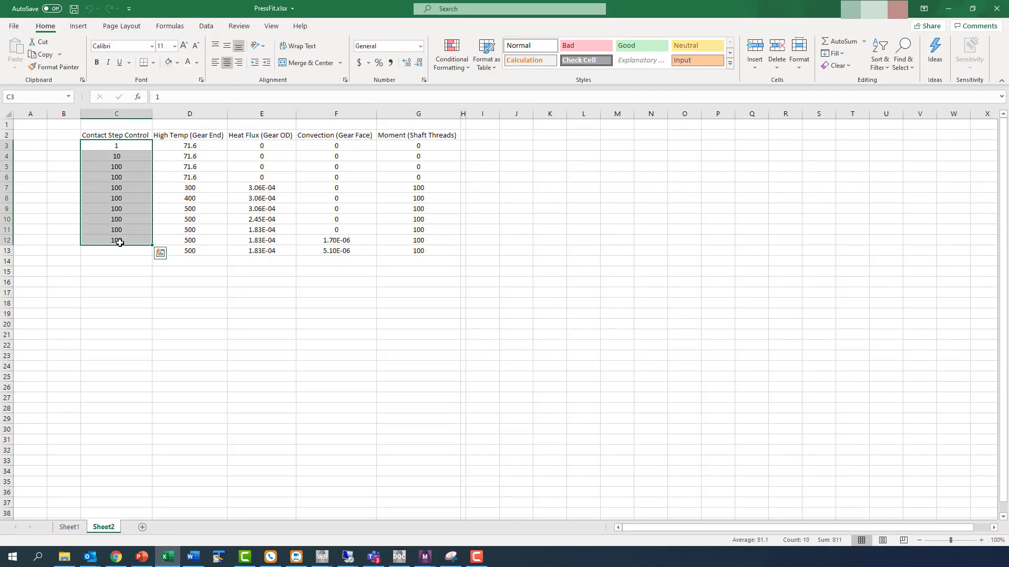
key("ctrl+c")
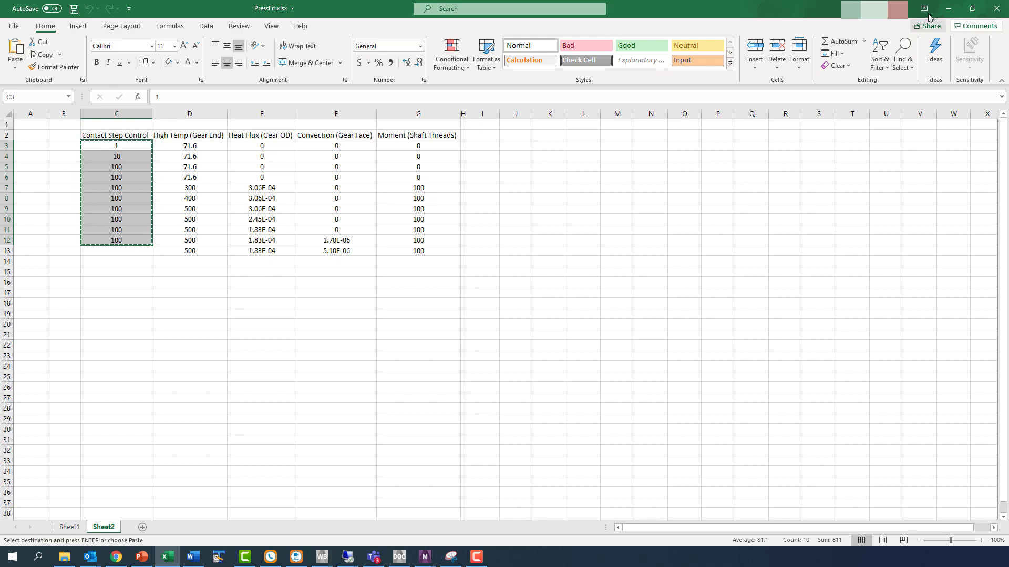
left_click(948, 8)
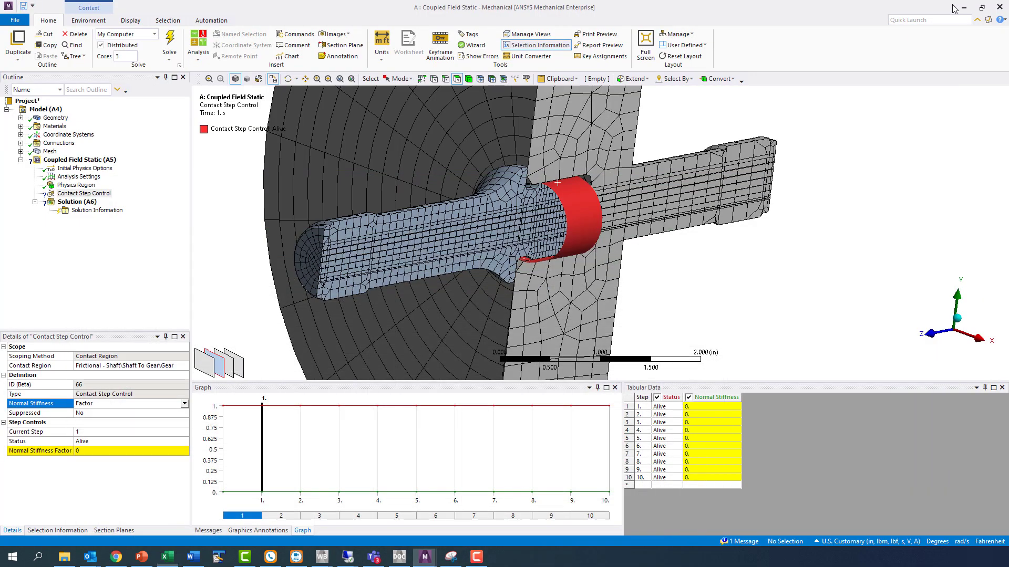
left_click(701, 407)
key("ctrl+v")
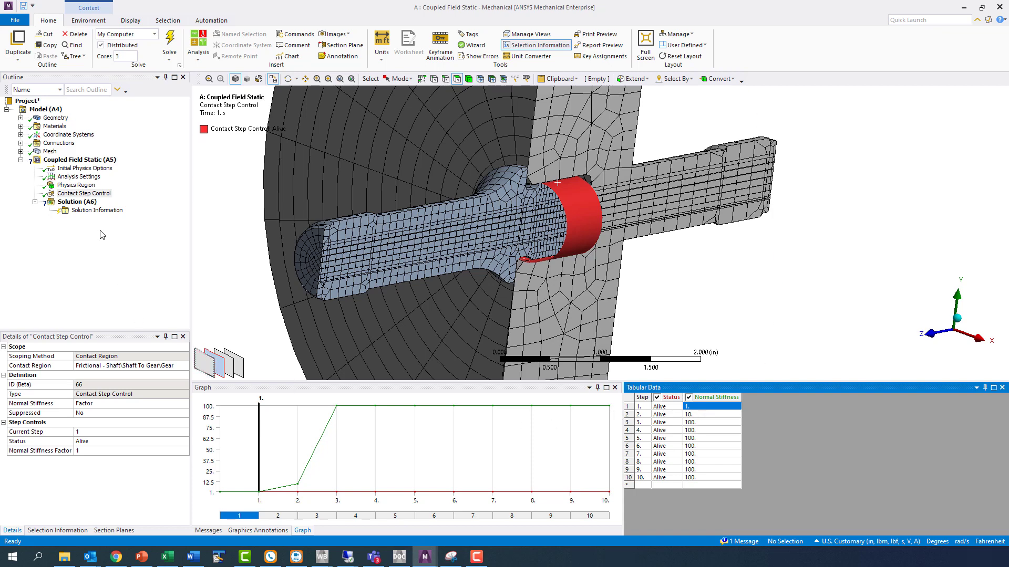
Step: Insert a thermal Temperature load on the shaft's end face on the side opposite the flared collar
right_click(99, 164)
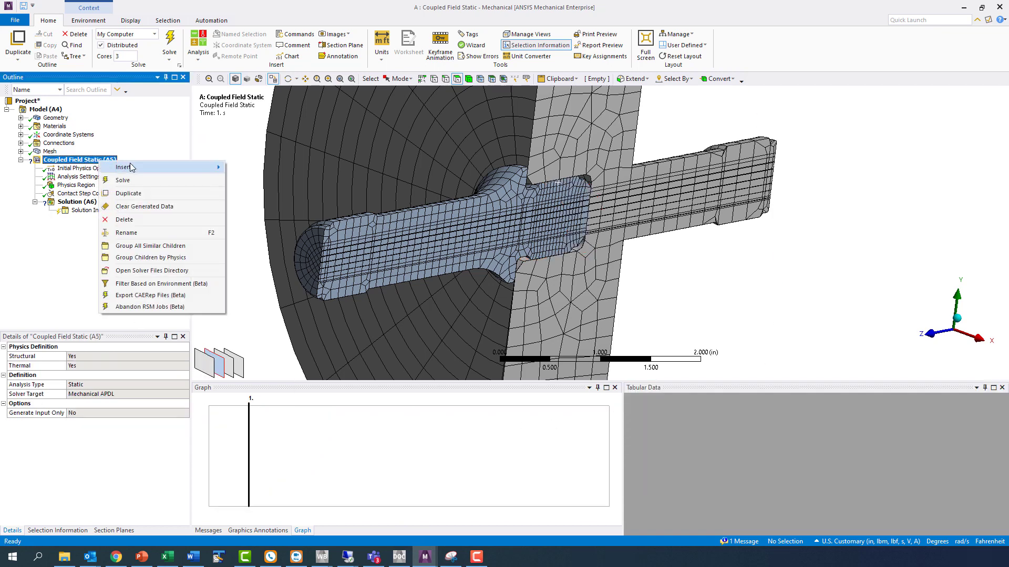
mouse_move(194, 167)
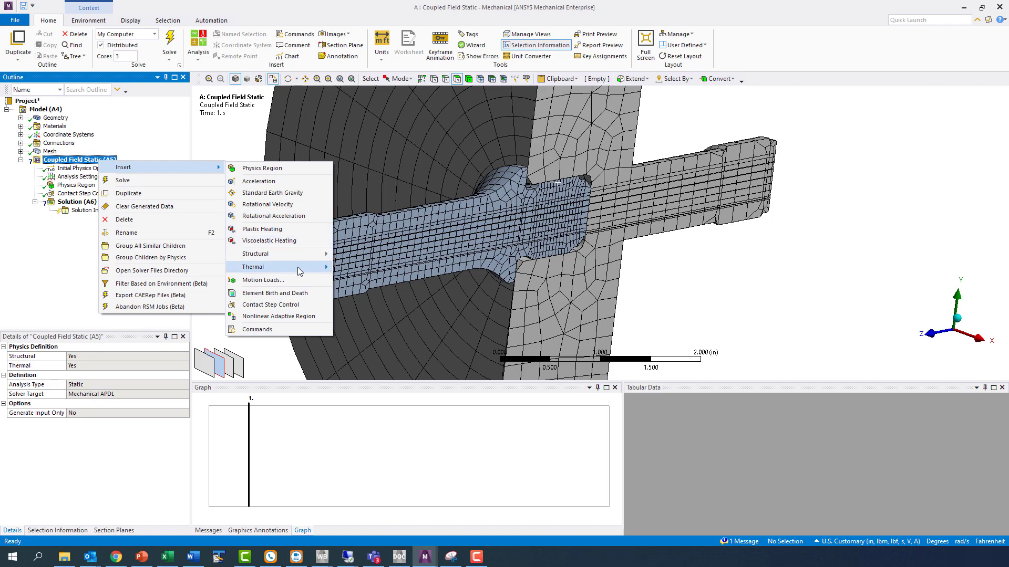
mouse_move(298, 267)
left_click(362, 268)
middle_click_drag(365, 267, 665, 267)
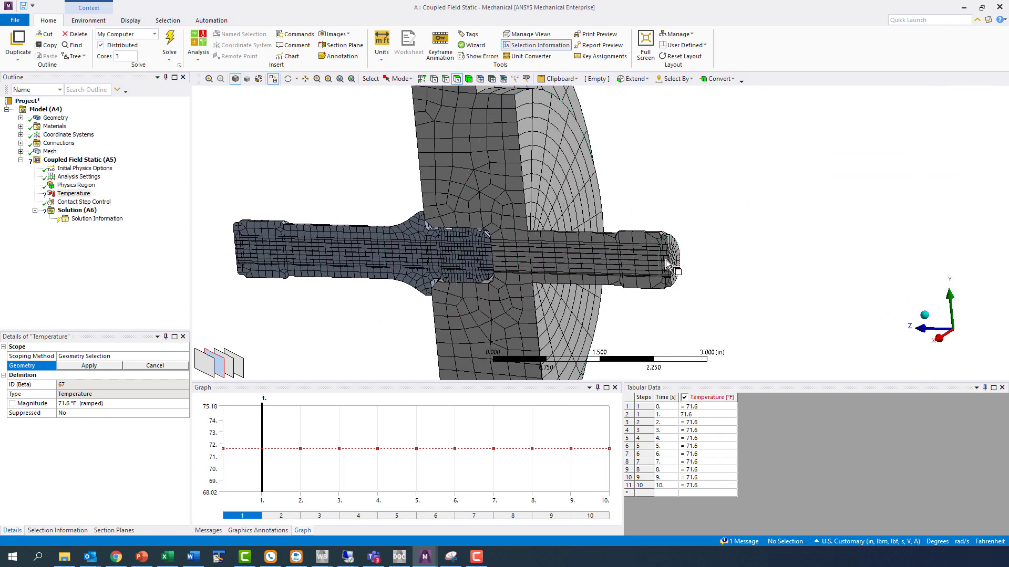
left_click(665, 267)
left_click(90, 367)
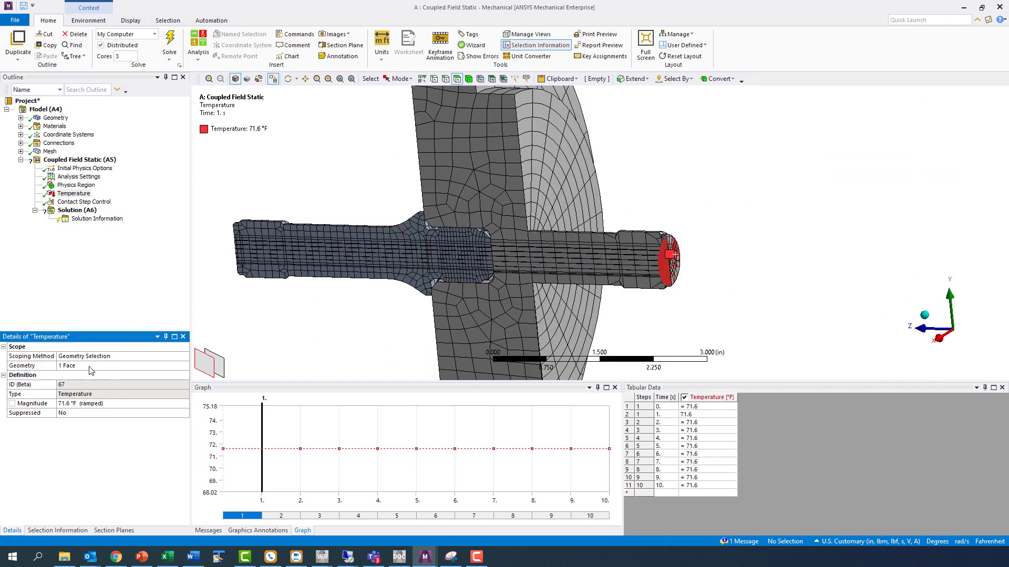
Step: Copy the High Temp (Gear End) values D3:D13, 71.6 rising to 500, from Excel into the Temperature load's table in Mechanical
left_click(167, 557)
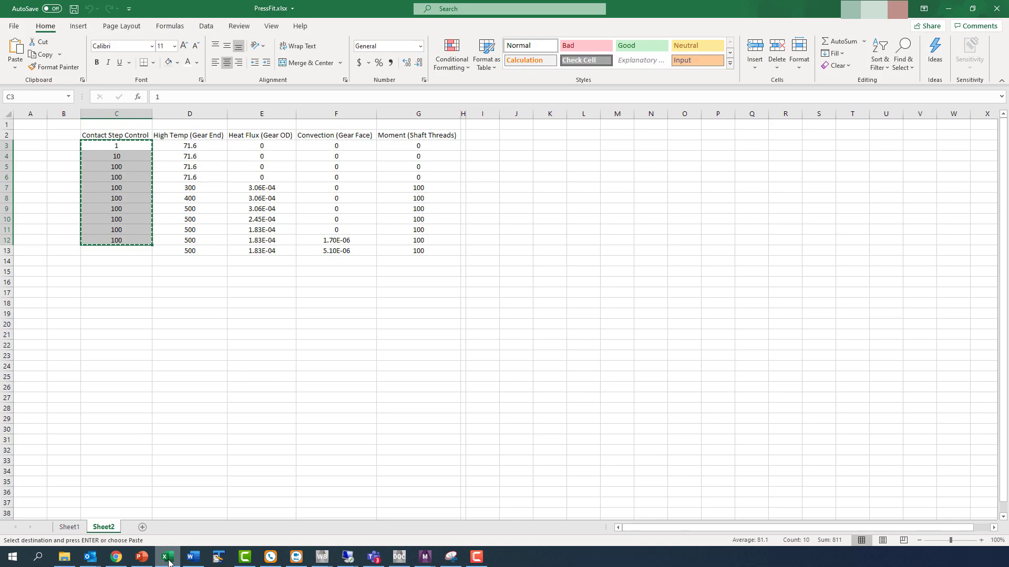
left_click_drag(189, 146, 186, 253)
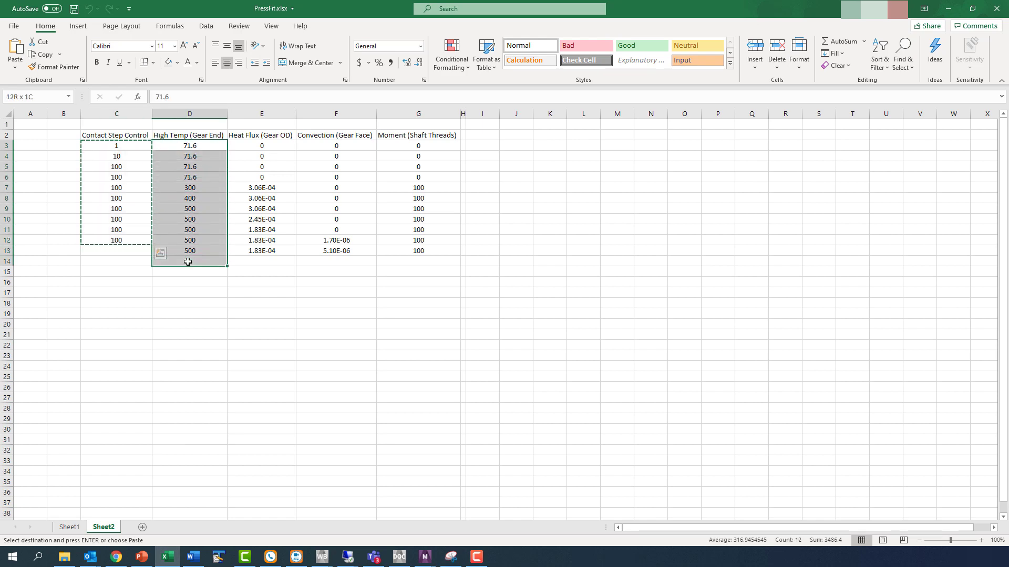
key("ctrl+c")
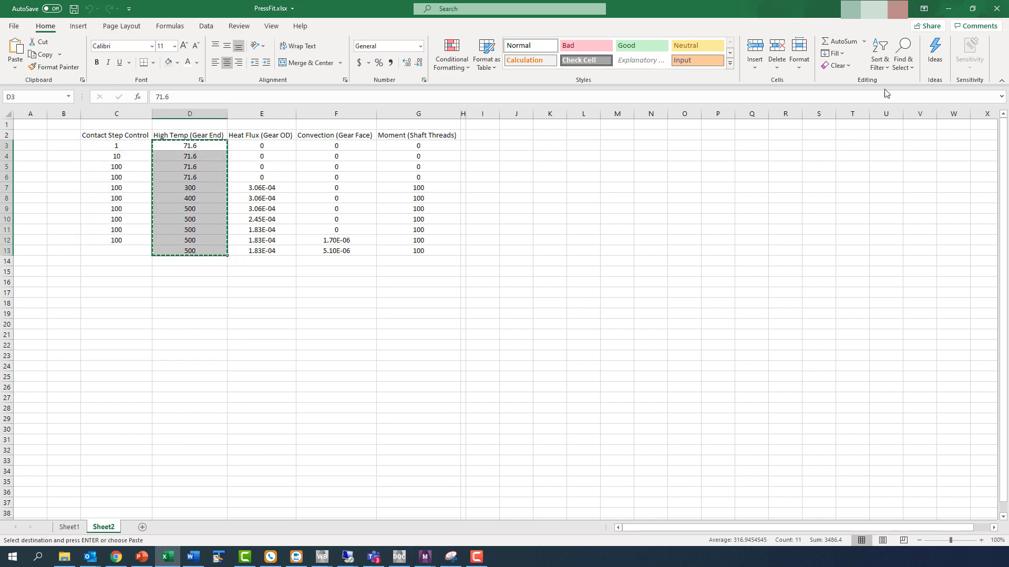
left_click(948, 8)
left_click(706, 408)
key("ctrl+v")
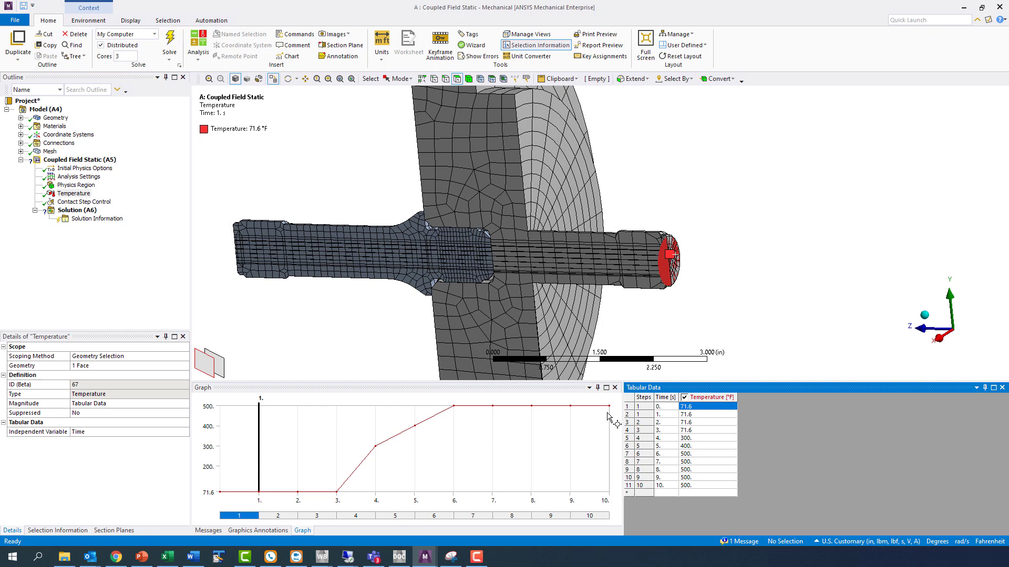
Step: Insert a second Temperature load on the shaft's end face on the flared collar side
right_click(90, 162)
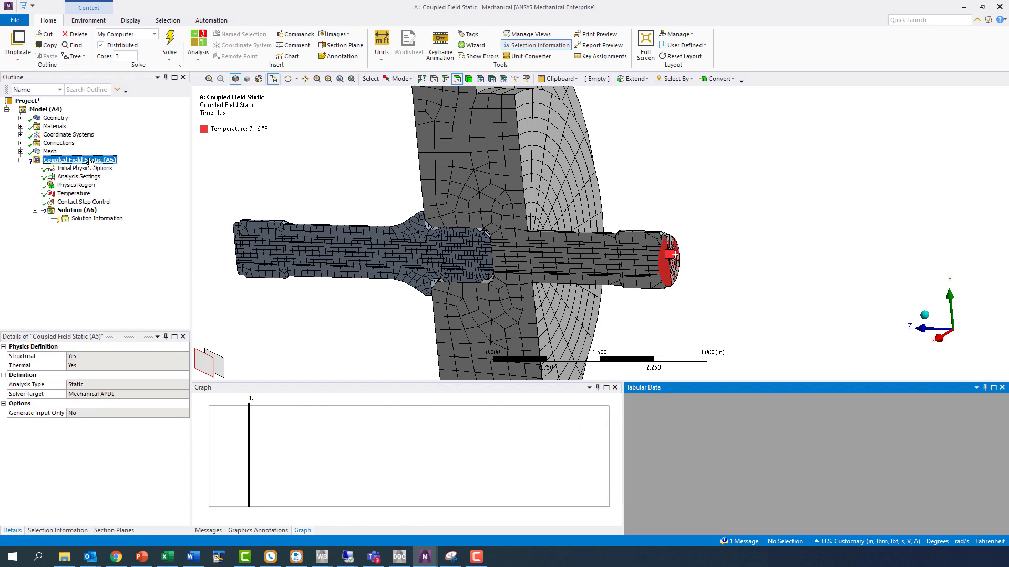
mouse_move(165, 168)
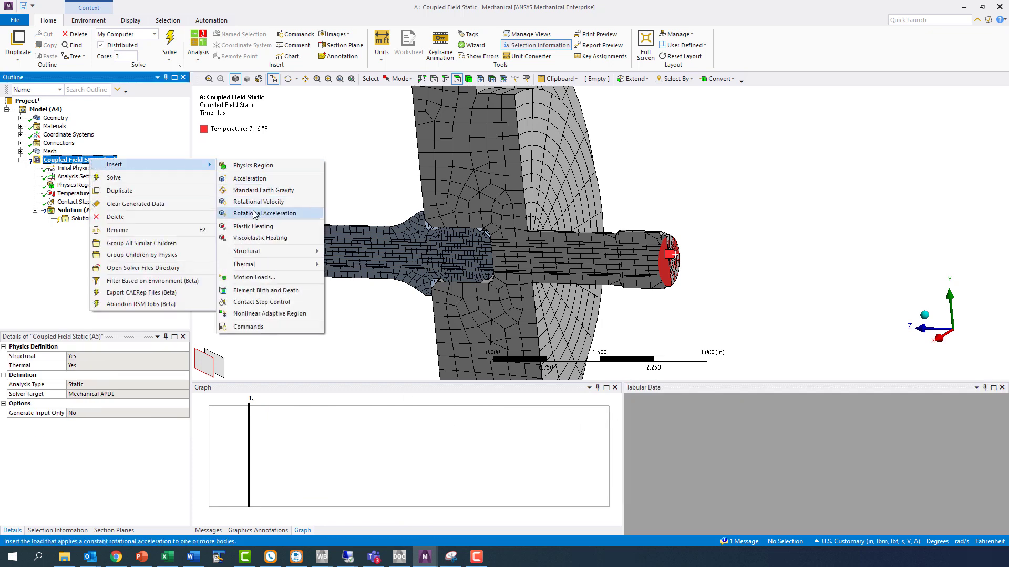
mouse_move(296, 266)
left_click(351, 269)
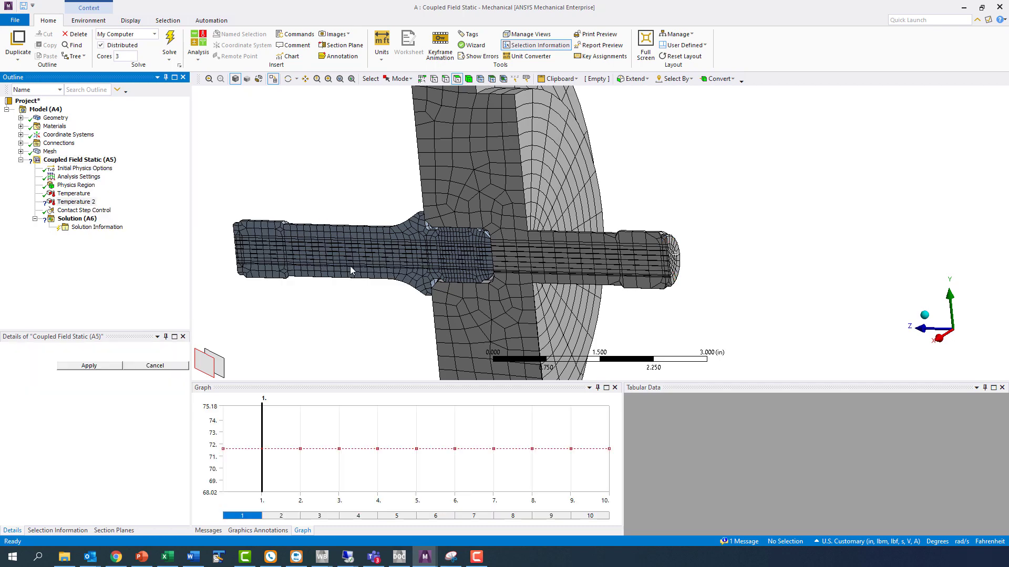
middle_click_drag(322, 286, 758, 241)
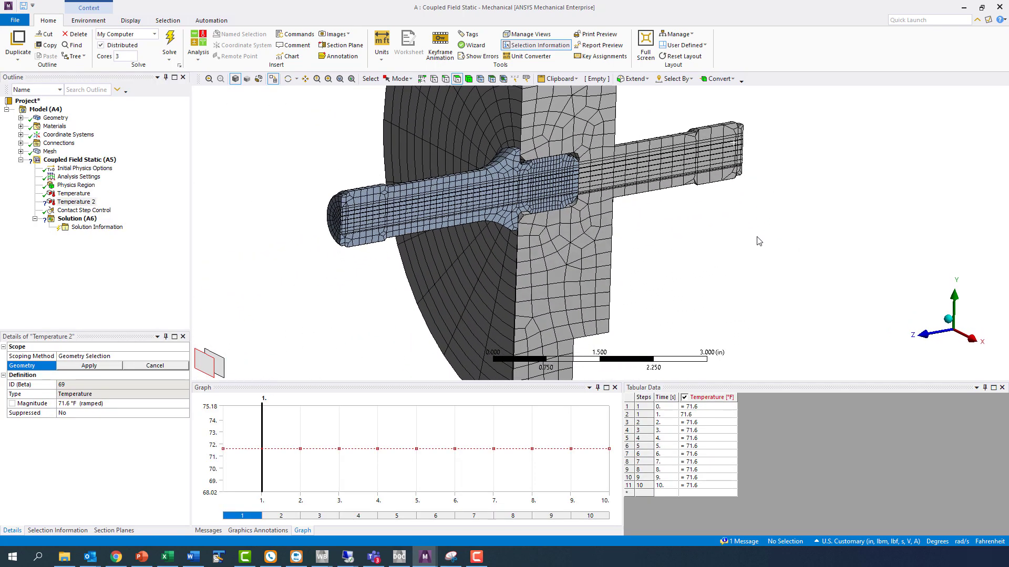
left_click(332, 216)
left_click(75, 367)
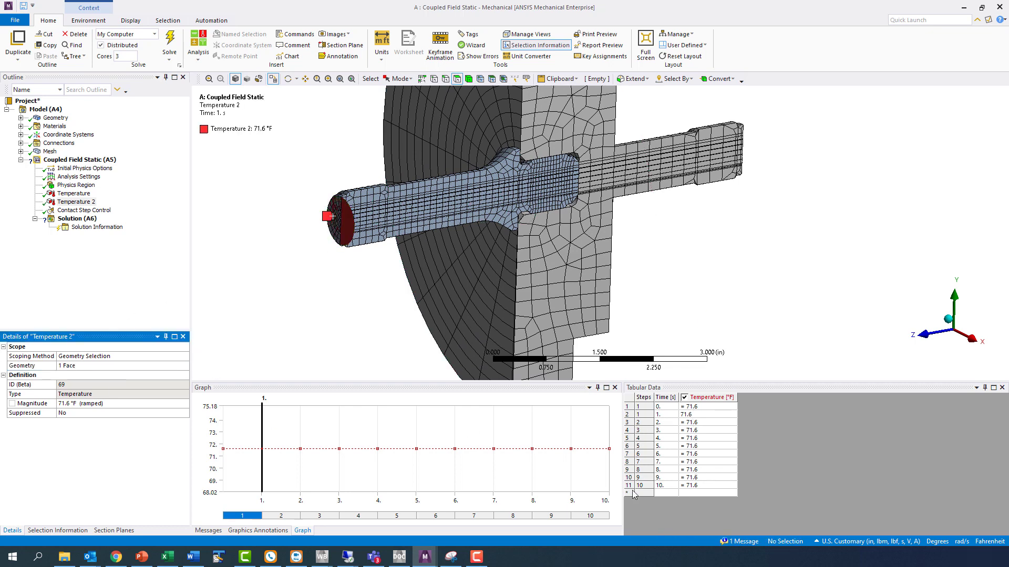
Step: Insert a Heat Flux load under Coupled Field Static and scope it to the gear's outer cylindrical face
left_click(96, 160)
right_click(96, 161)
mouse_move(164, 165)
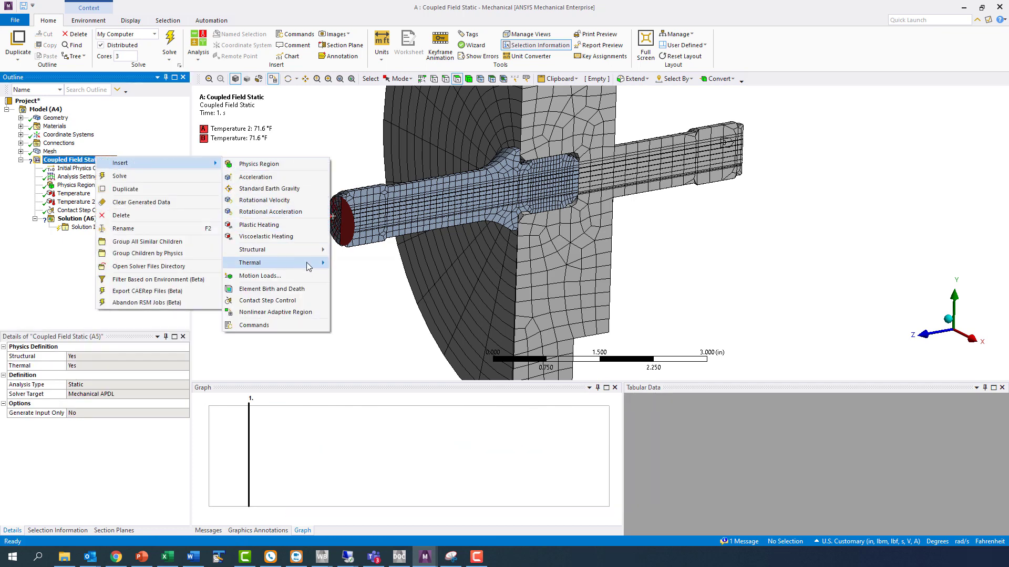
mouse_move(307, 262)
left_click(358, 321)
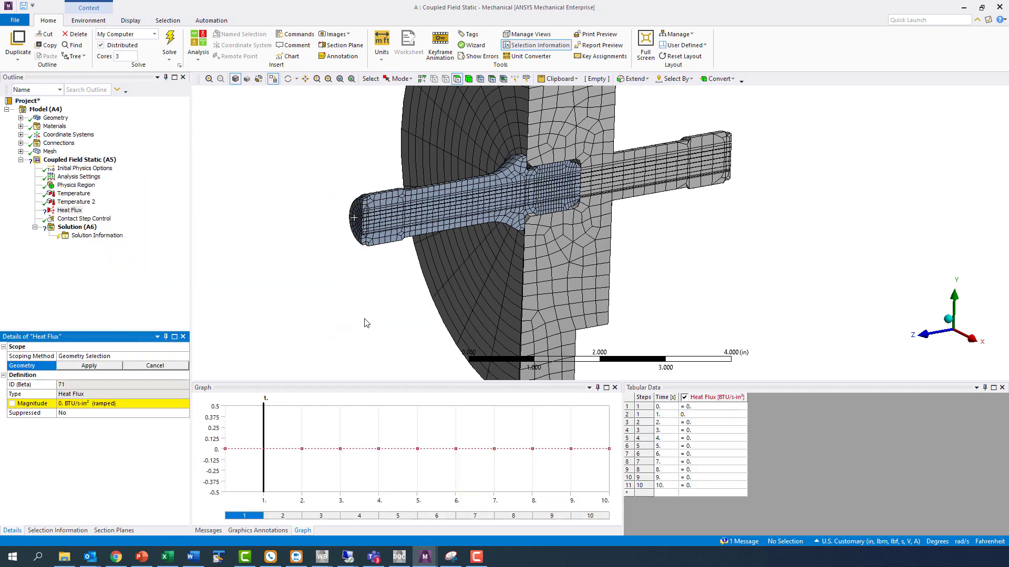
scroll(428, 283, "down", 3)
middle_click_drag(470, 248, 412, 275, "ctrl")
scroll(418, 271, "down", 1)
left_click(527, 145)
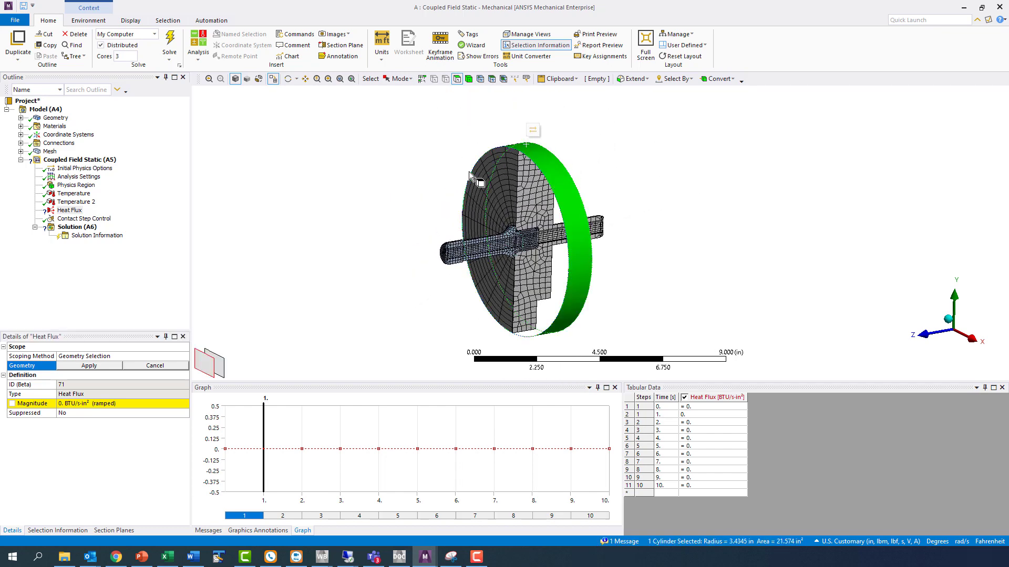
left_click(109, 366)
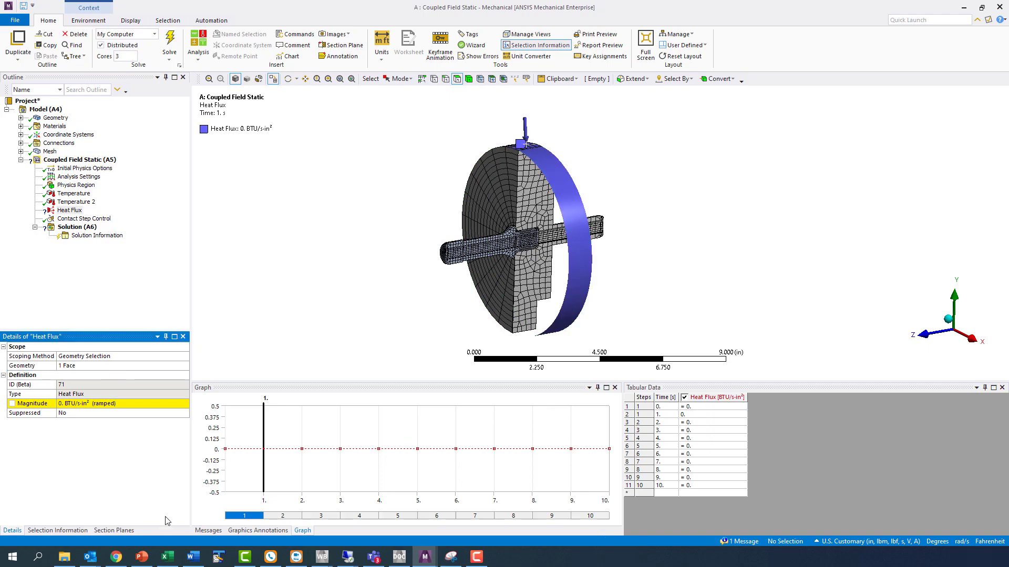
Step: Copy the Heat Flux (Gear OD) values from Excel into the Heat Flux table: 0 through 3 s, 3.06E-04, 2.45E-04 at 7 s, 1.83E-04 from 8 s
left_click(164, 558)
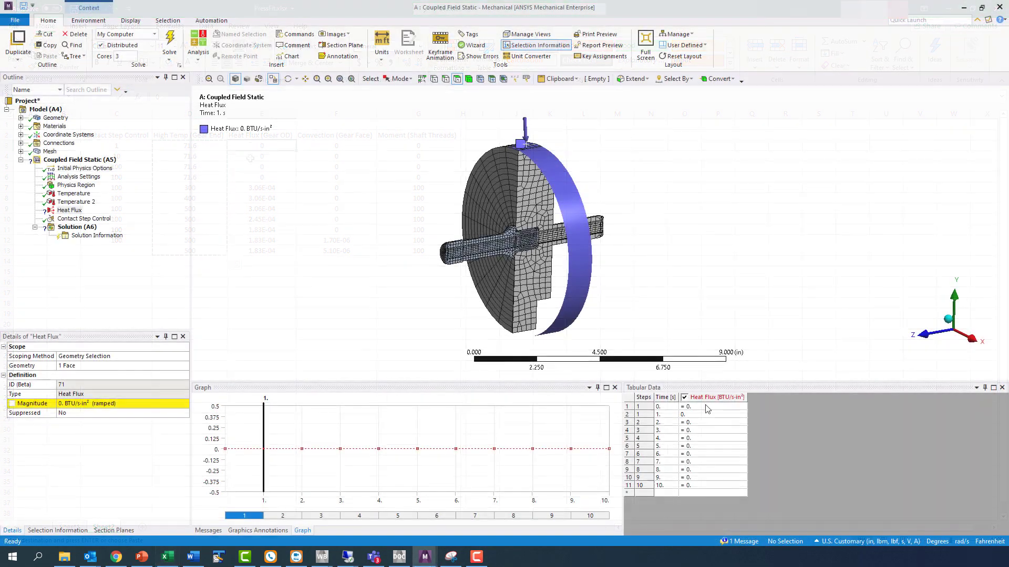
left_click(706, 407)
key("ctrl+v")
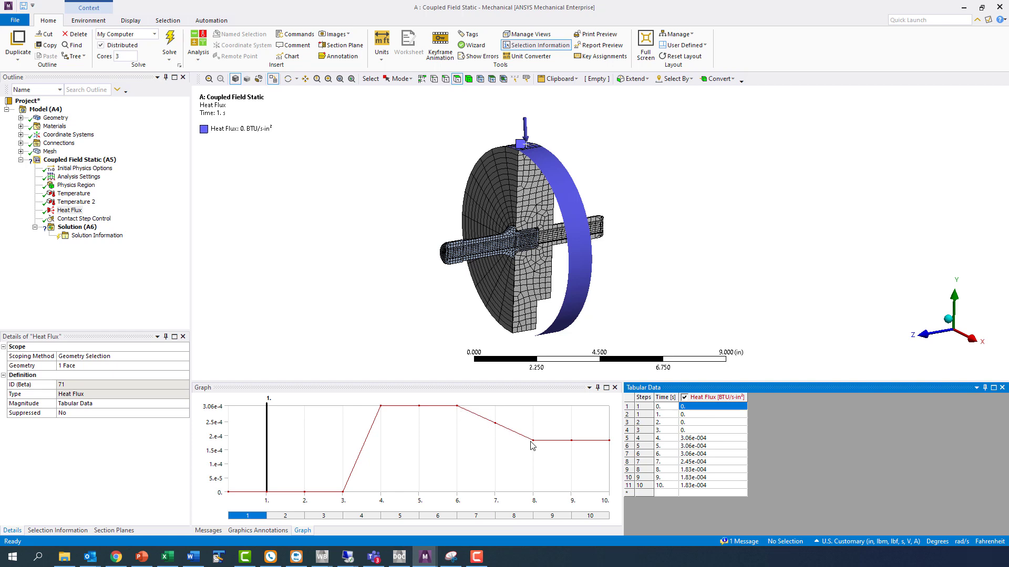
Step: Insert a thermal Convection load under Coupled Field Static and scope it to the gear's flat side face
right_click(107, 160)
mouse_move(124, 166)
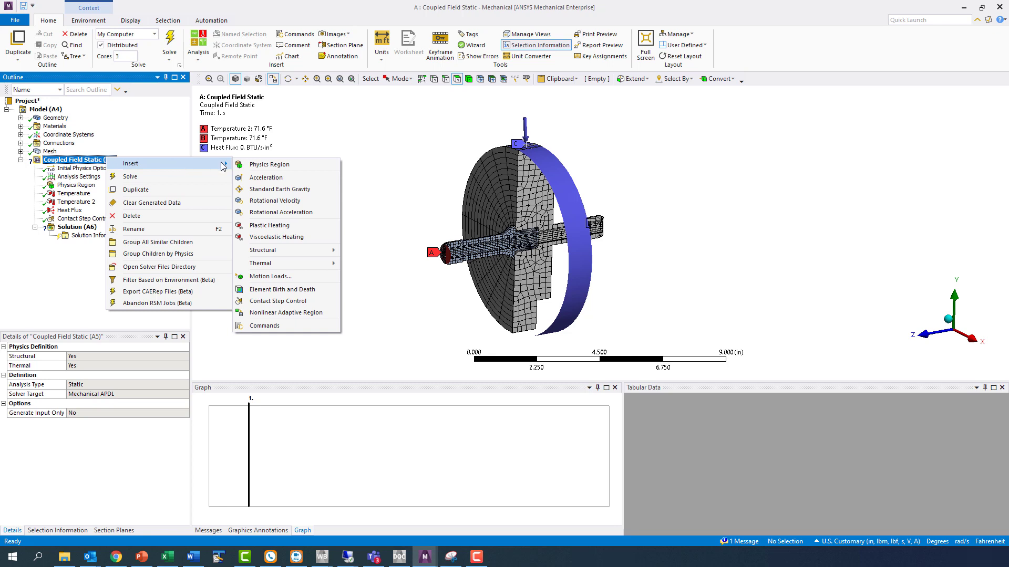
mouse_move(319, 267)
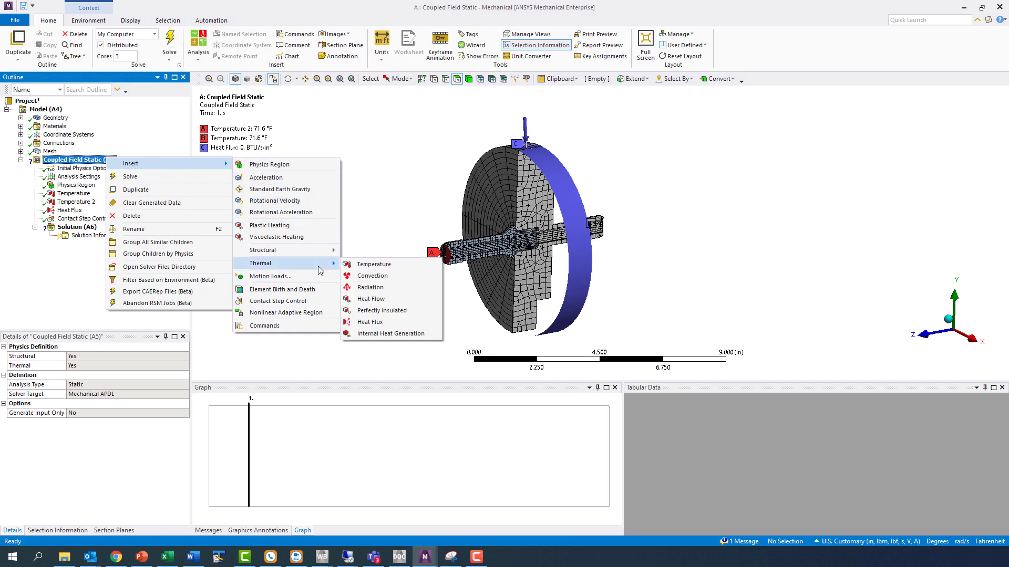
left_click(366, 278)
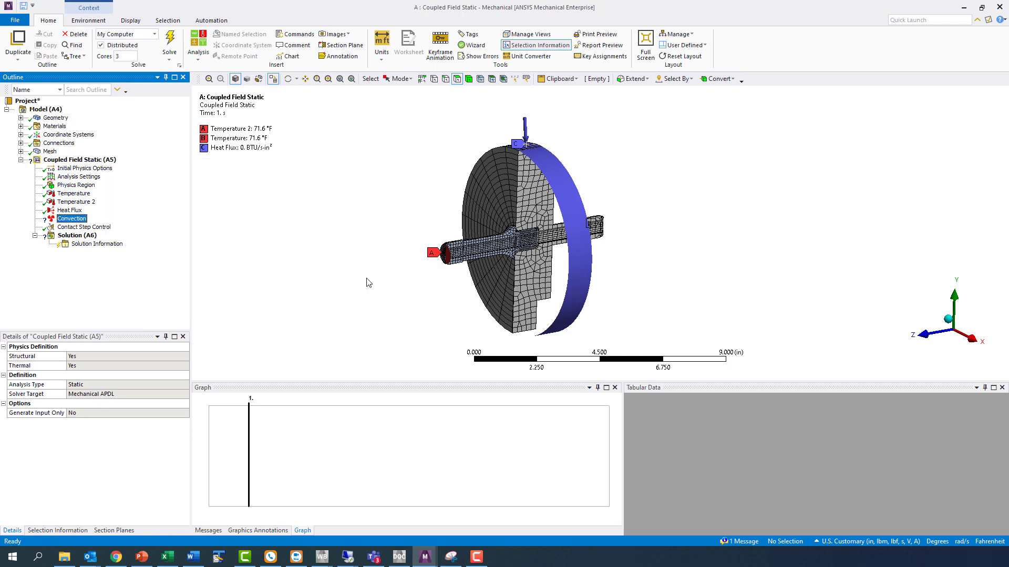
left_click(498, 203)
left_click(123, 366)
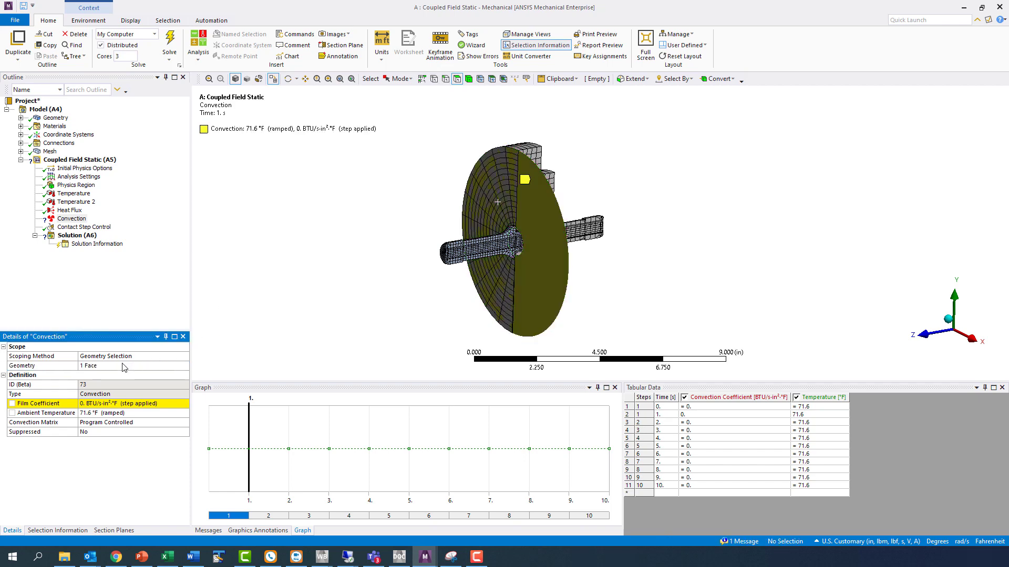
Step: Copy the Convection (Gear Face) values from Excel into the Convection Coefficient table: 0 through 8 s, 1.70E-06 at 9 s, 5.10E-06 at 10 s
left_click(167, 556)
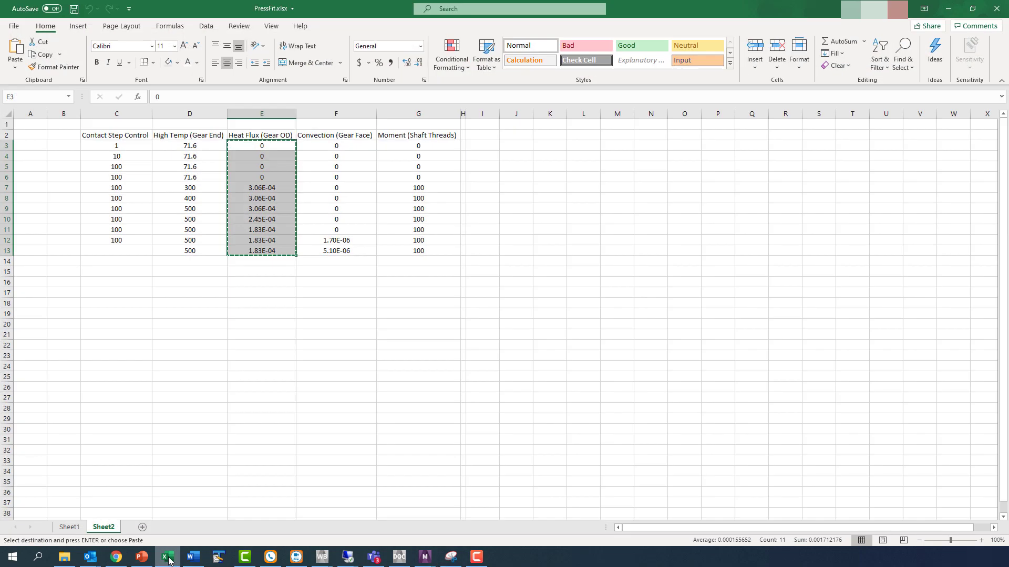
left_click_drag(322, 146, 326, 247)
key("ctrl+c")
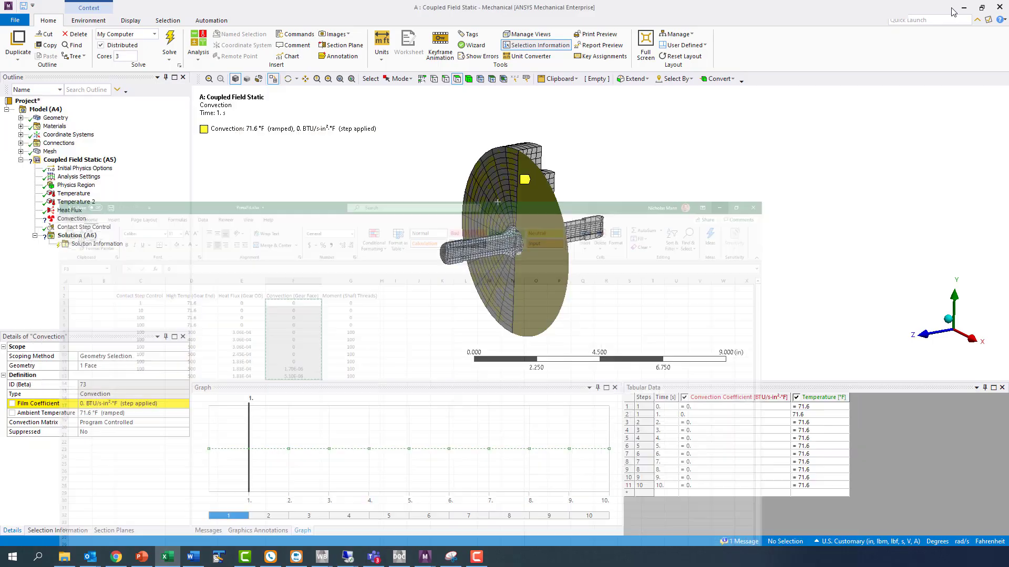
left_click(948, 9)
left_click(731, 407)
key("ctrl+v")
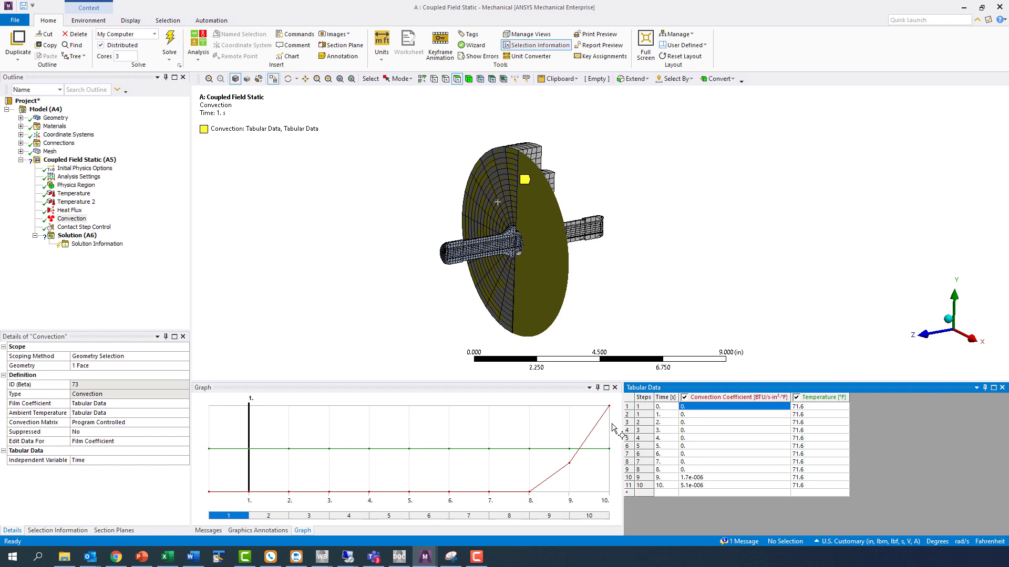
Step: Insert a Frictionless Support scoped to three shaft faces: the cylindrical face at the flared collar end and both end faces
right_click(102, 159)
mouse_move(143, 166)
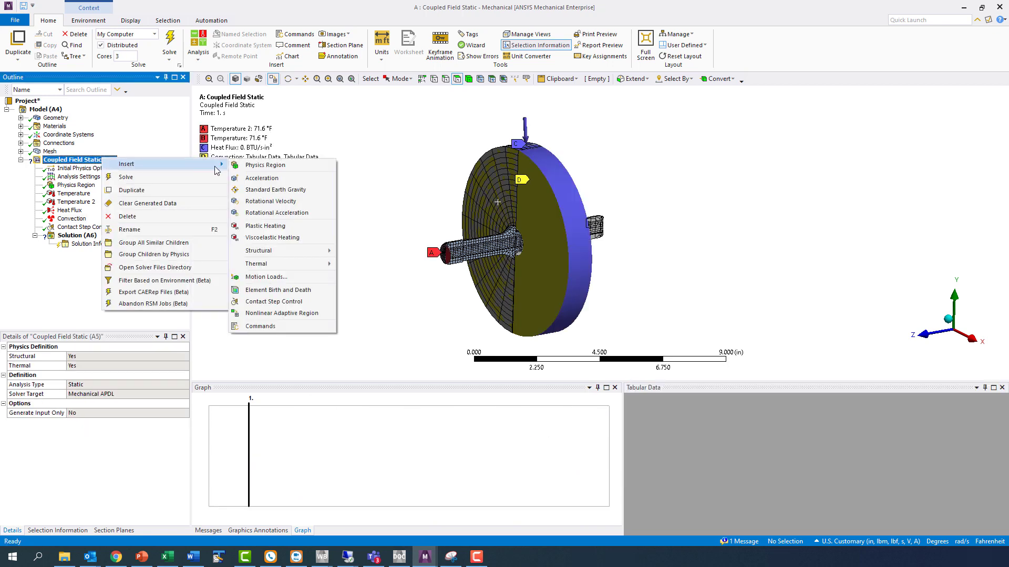
mouse_move(315, 251)
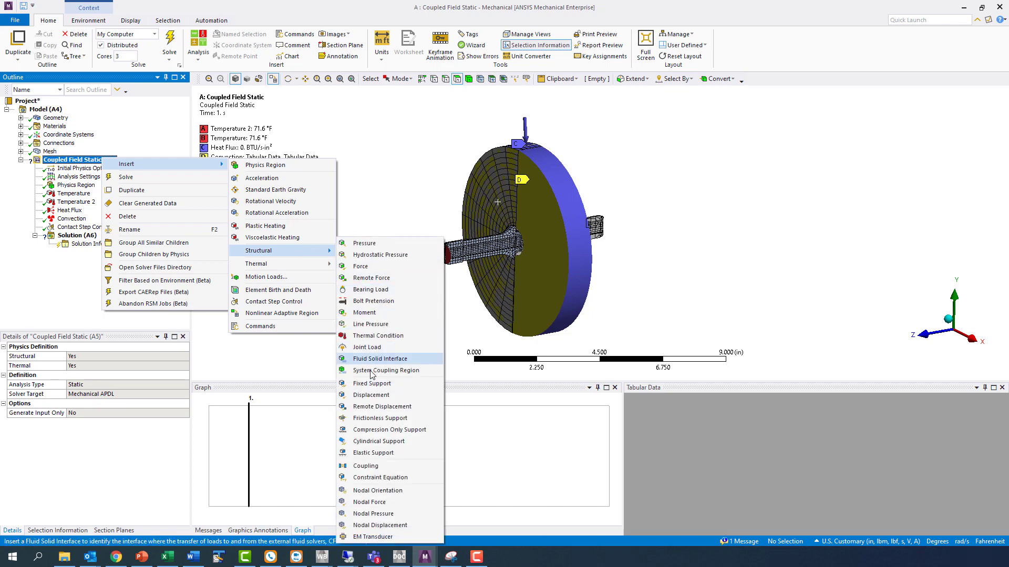
left_click(386, 419)
scroll(371, 282, "up", 3)
left_click(339, 267)
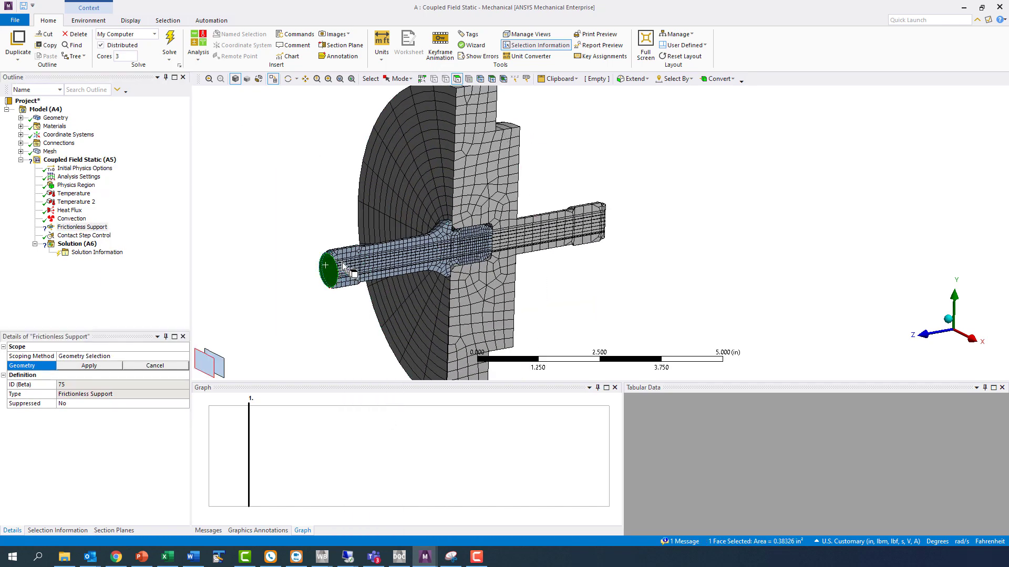
left_click(547, 231, "ctrl")
middle_click_drag(660, 259, 498, 241)
left_click(605, 248, "ctrl")
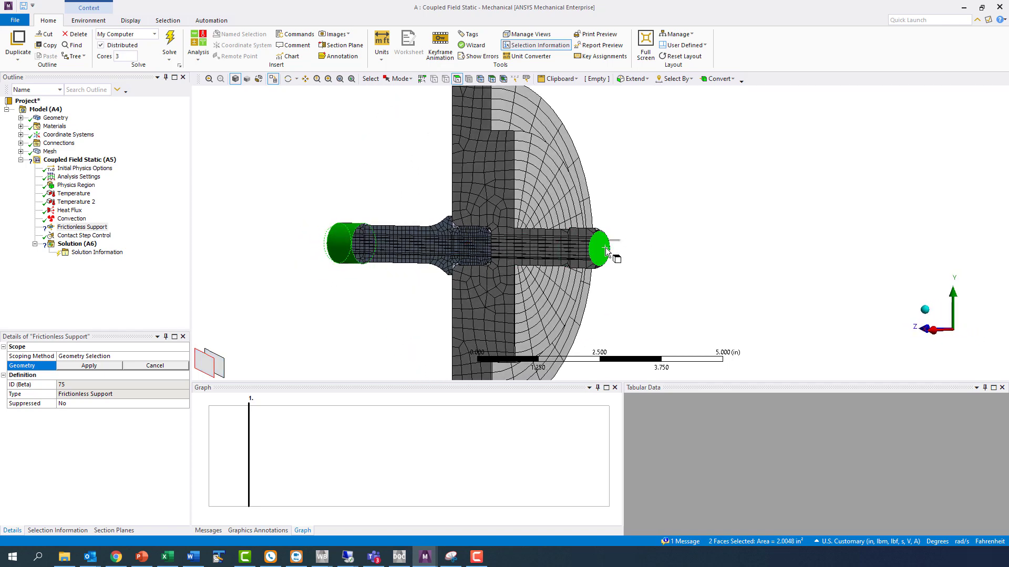
left_click(90, 366)
middle_click_drag(271, 302, 441, 317)
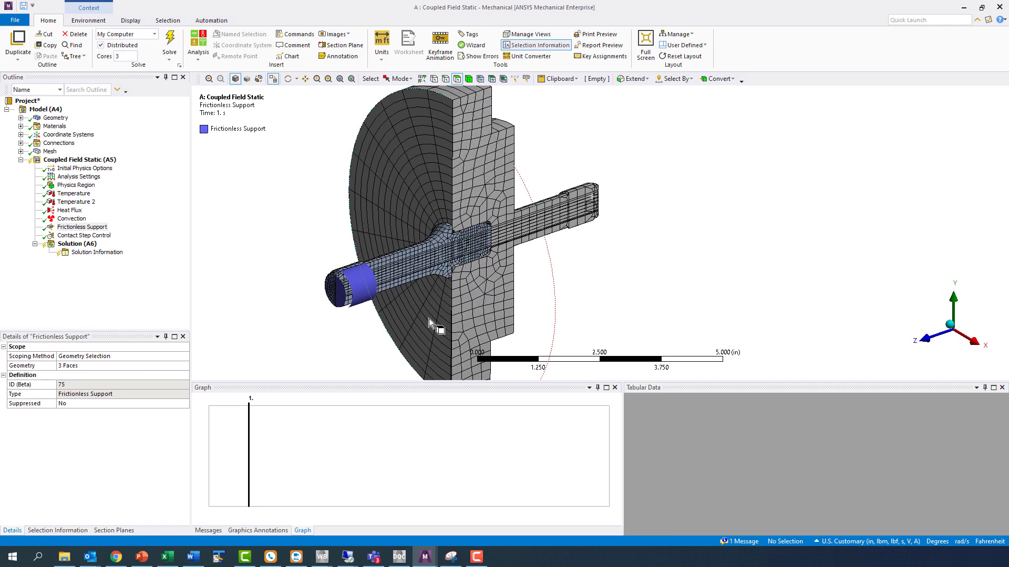
Step: Insert a Remote Displacement on the gear's outer cylindrical face and set its Rotation Z to 0
right_click(101, 161)
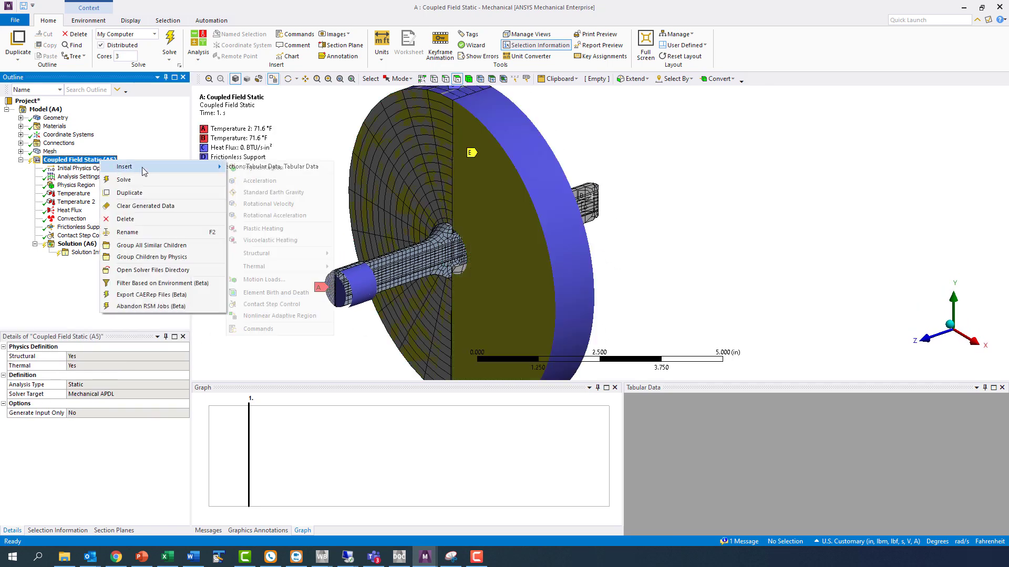
mouse_move(310, 267)
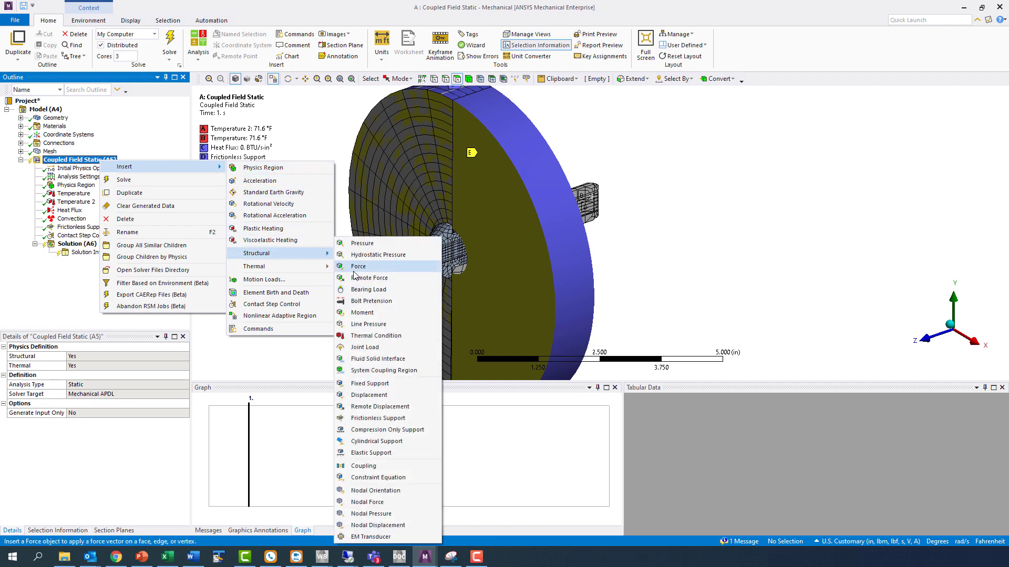
left_click(379, 407)
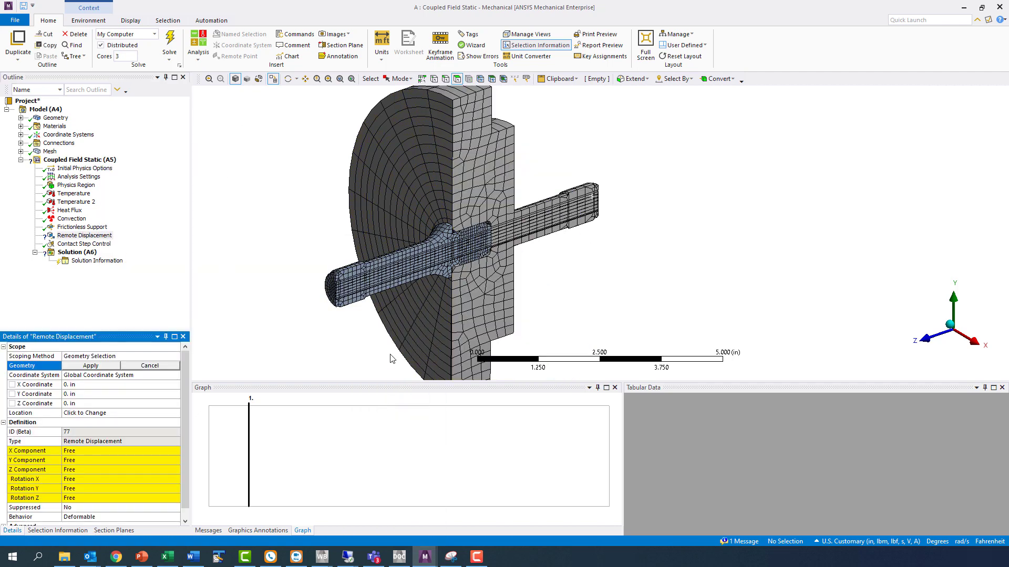
left_click(468, 93)
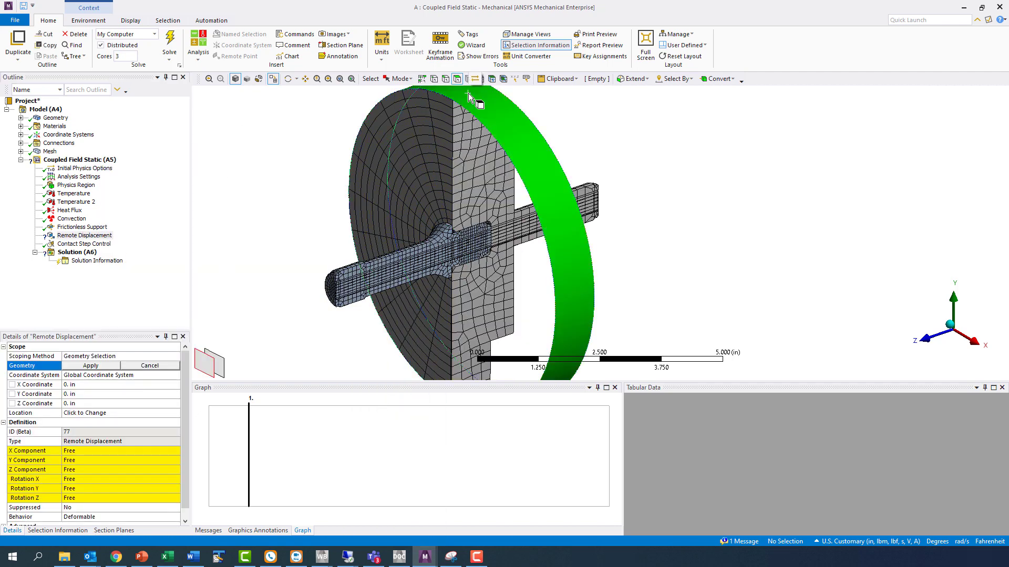
left_click(106, 367)
left_click(93, 498)
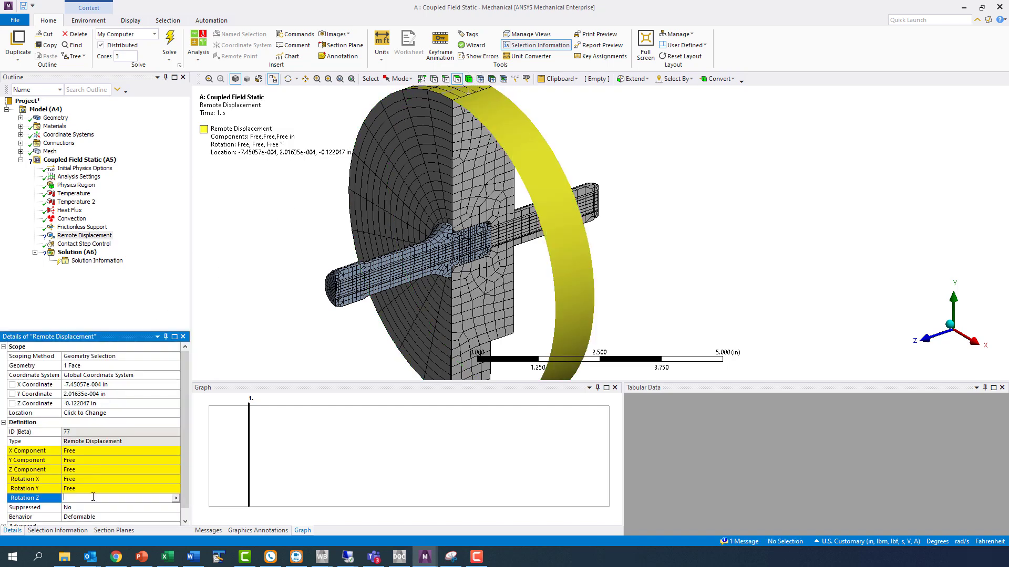
type("0")
key("Return")
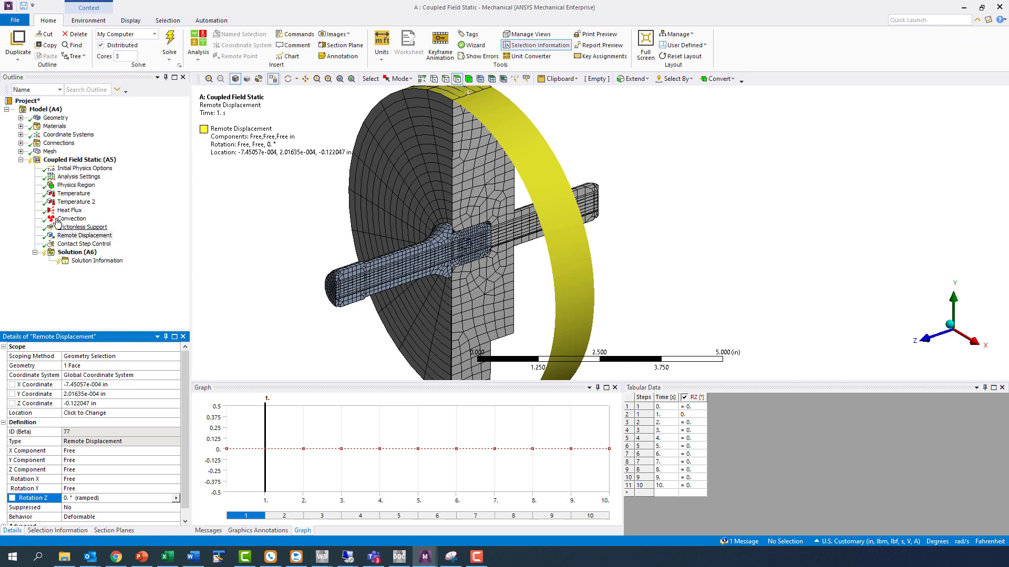
Step: Insert a Moment on the cylindrical face at the shaft's flared collar end and define it by Components
right_click(98, 161)
mouse_move(177, 167)
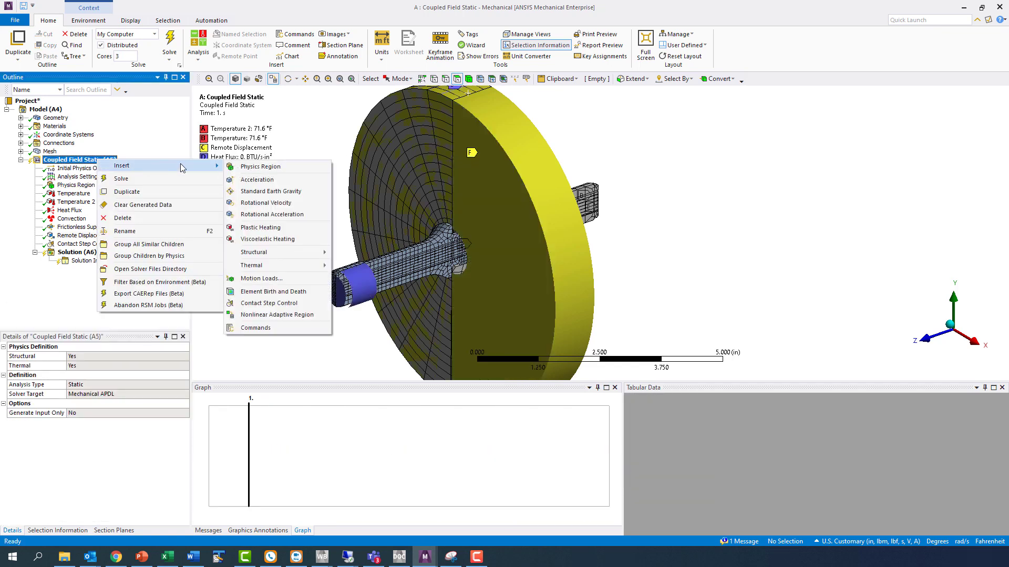
mouse_move(273, 253)
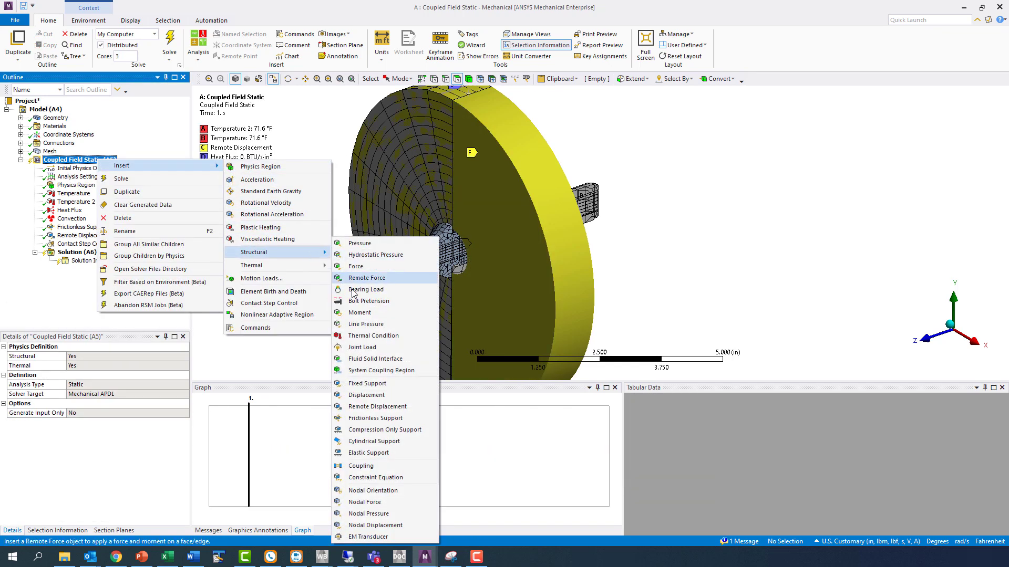
left_click(361, 312)
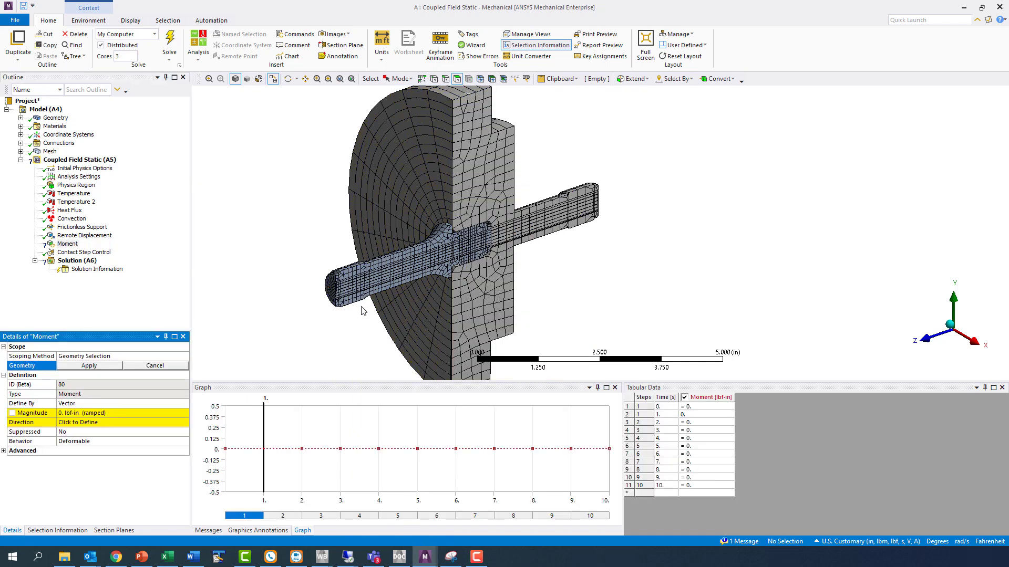
left_click(364, 286)
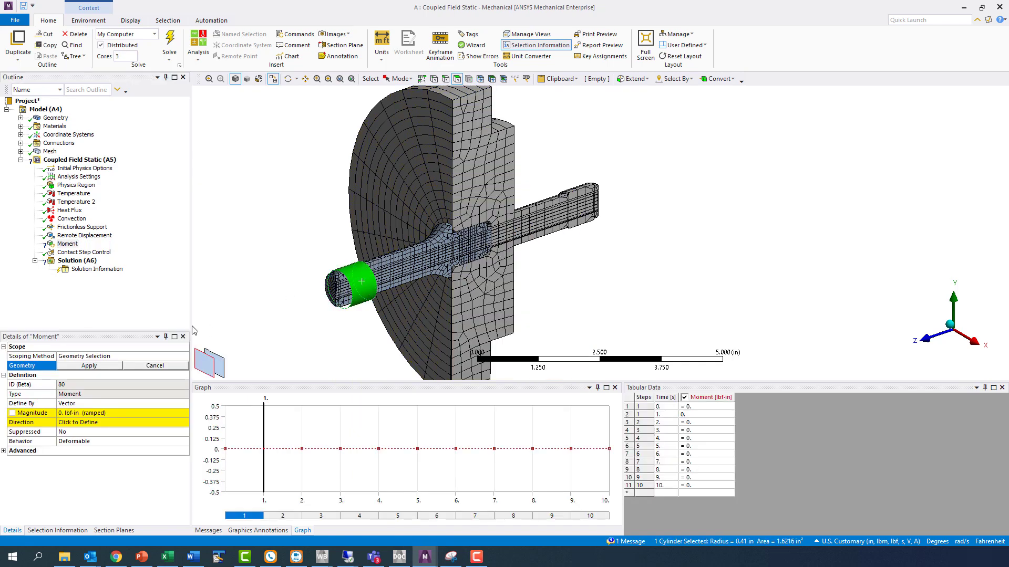
left_click(102, 366)
left_click(185, 403)
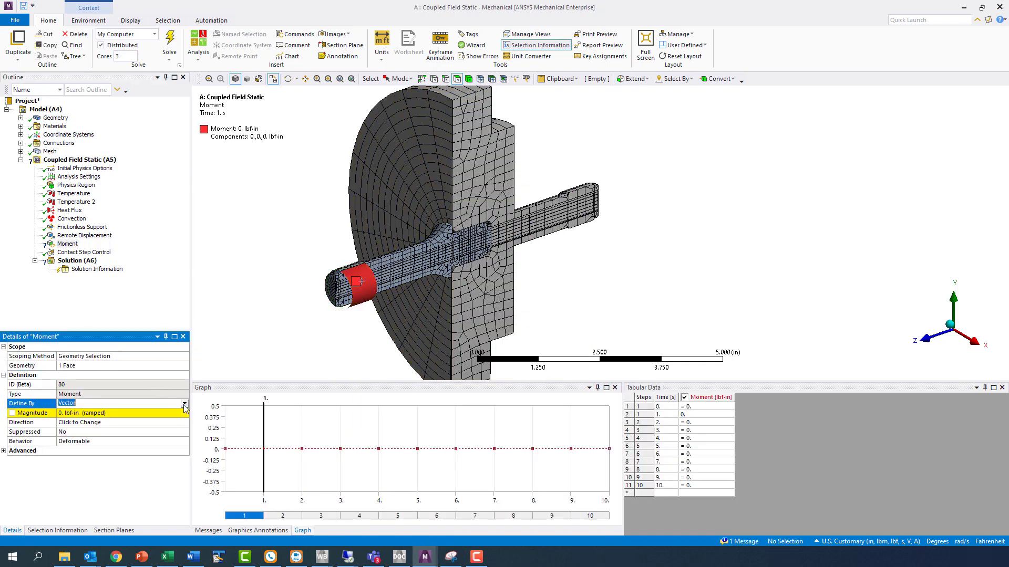
left_click(185, 415)
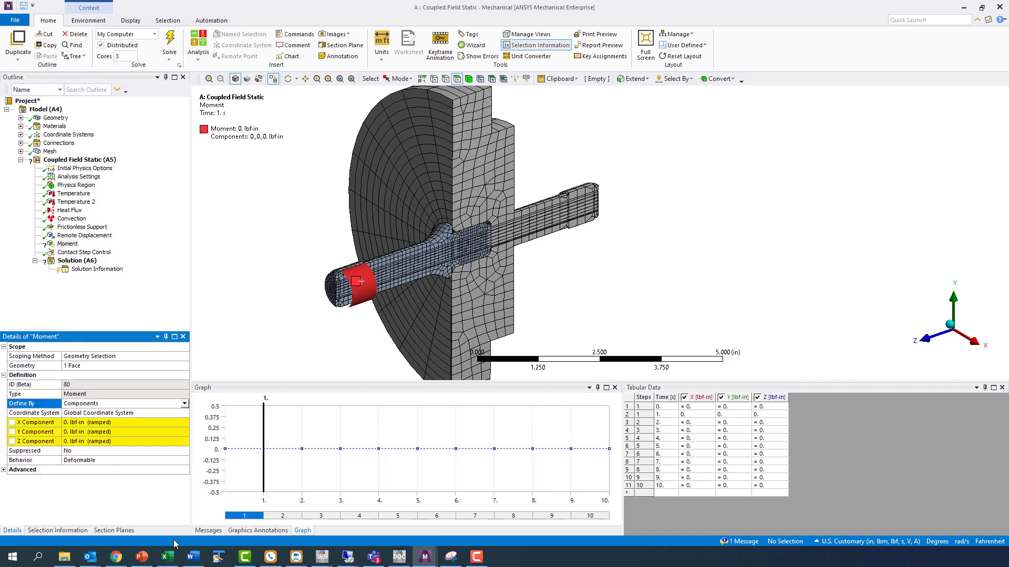
Step: Copy the Moment (Shaft Threads) values from Excel into the Moment's Z component table: 0 through 3 s and 100 from 4 s on
left_click(172, 559)
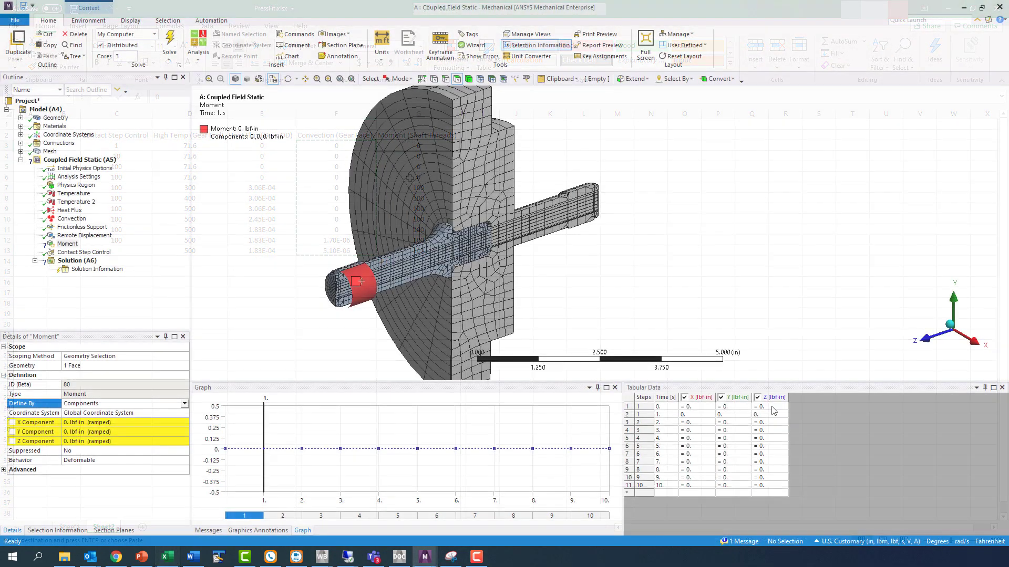
left_click(772, 407)
key("ctrl+v")
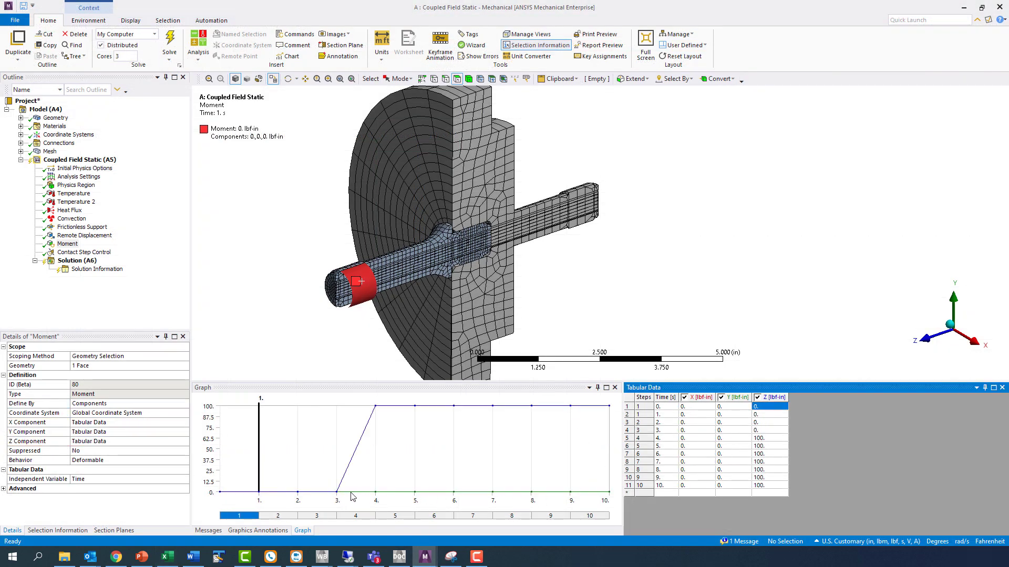
left_click(575, 420)
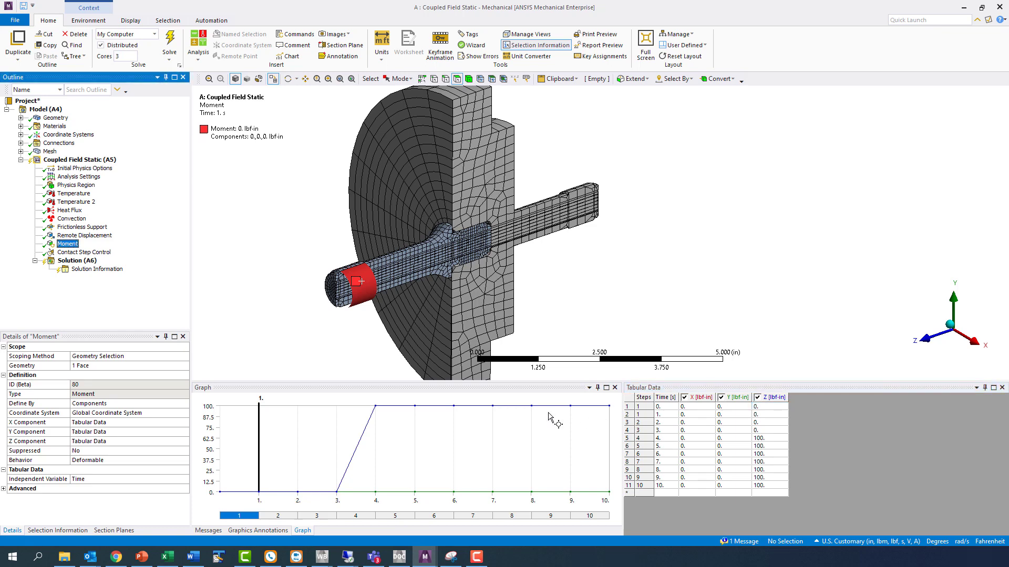
Step: Check the load graph in the Analysis Settings and solve the Coupled Field Static analysis
left_click(78, 178)
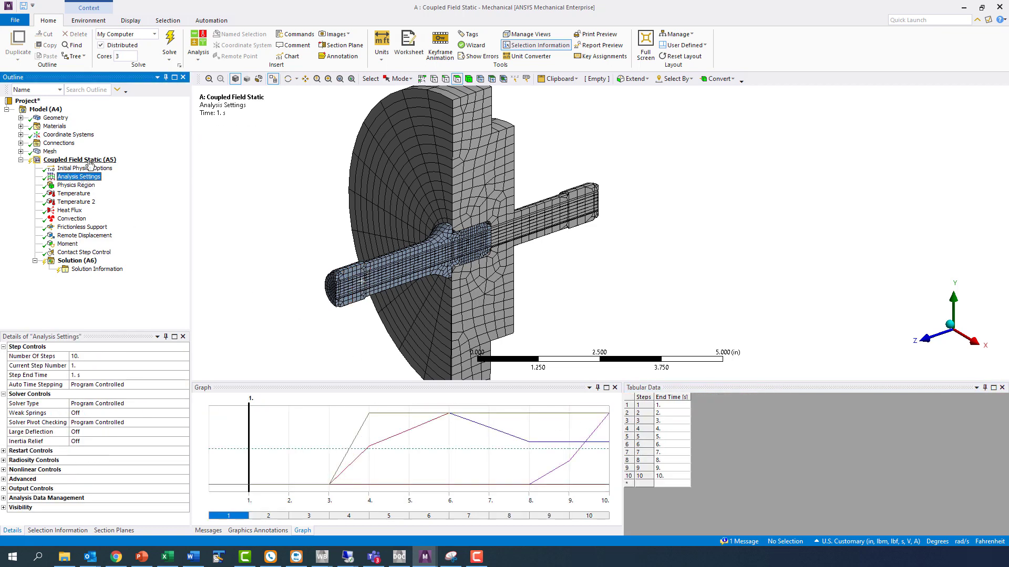
left_click(84, 160)
right_click(91, 163)
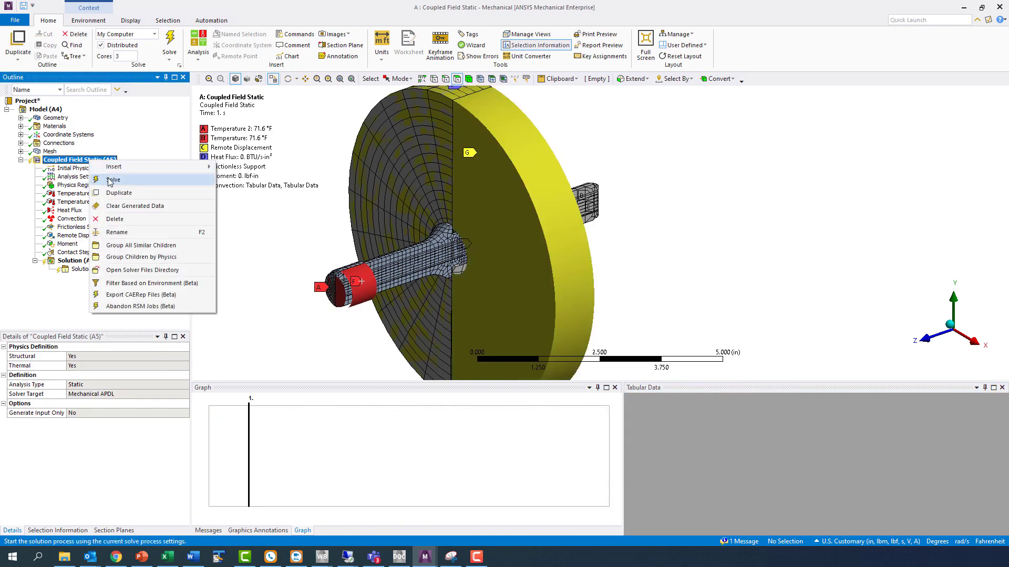
left_click(136, 185)
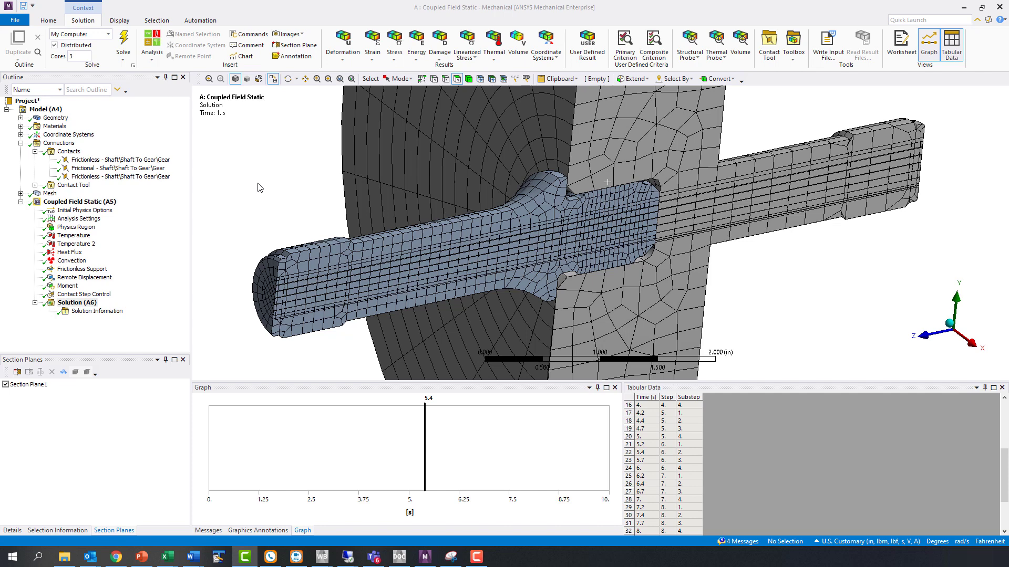
Step: Insert an Equivalent (von-Mises) stress result under Solution
right_click(84, 304)
mouse_move(145, 311)
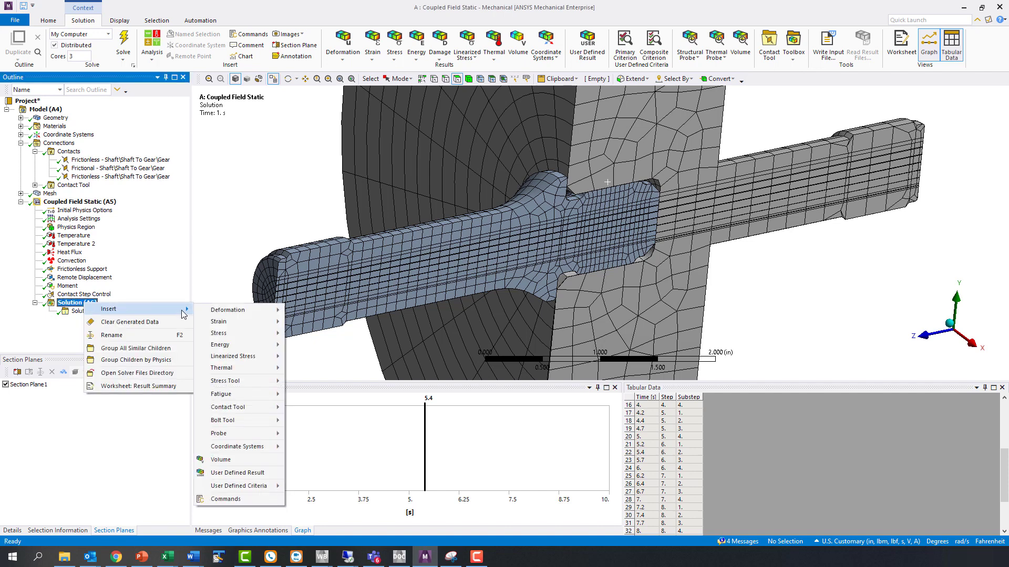
mouse_move(252, 312)
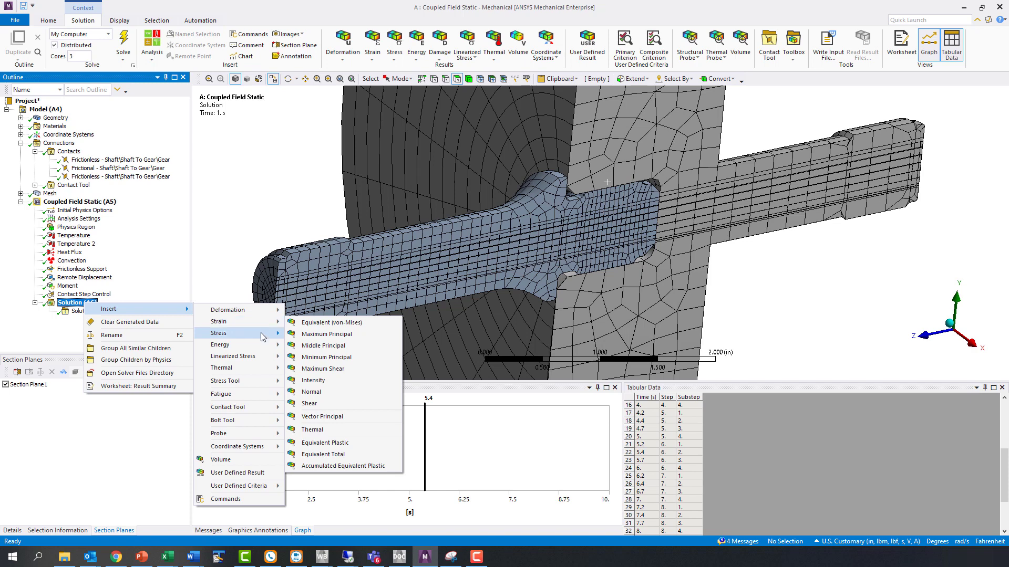
mouse_move(263, 337)
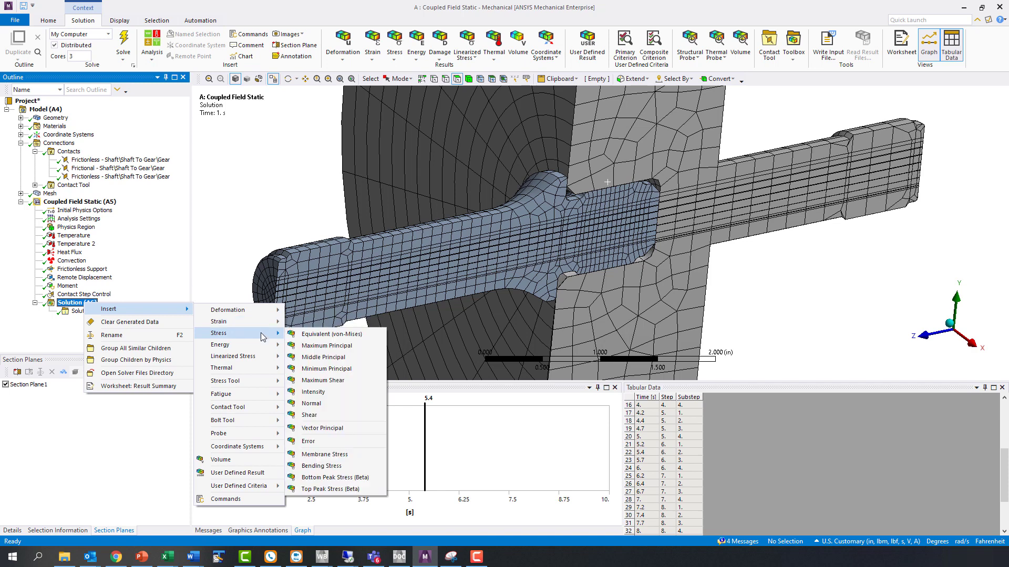
left_click(319, 337)
Step: Insert a Temperature result and a Total Heat Flux result under Solution
left_click(79, 304)
right_click(91, 304)
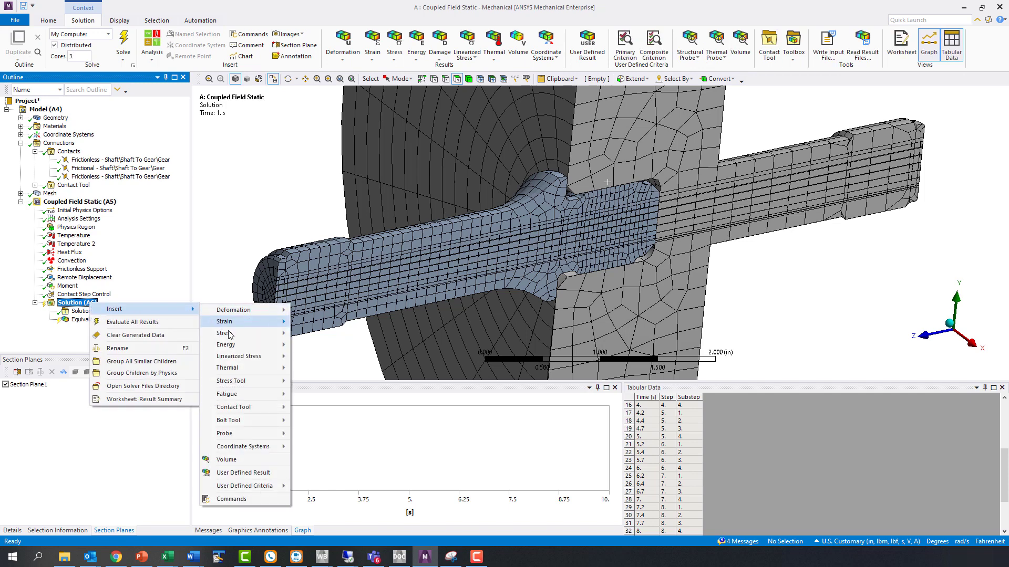
mouse_move(248, 368)
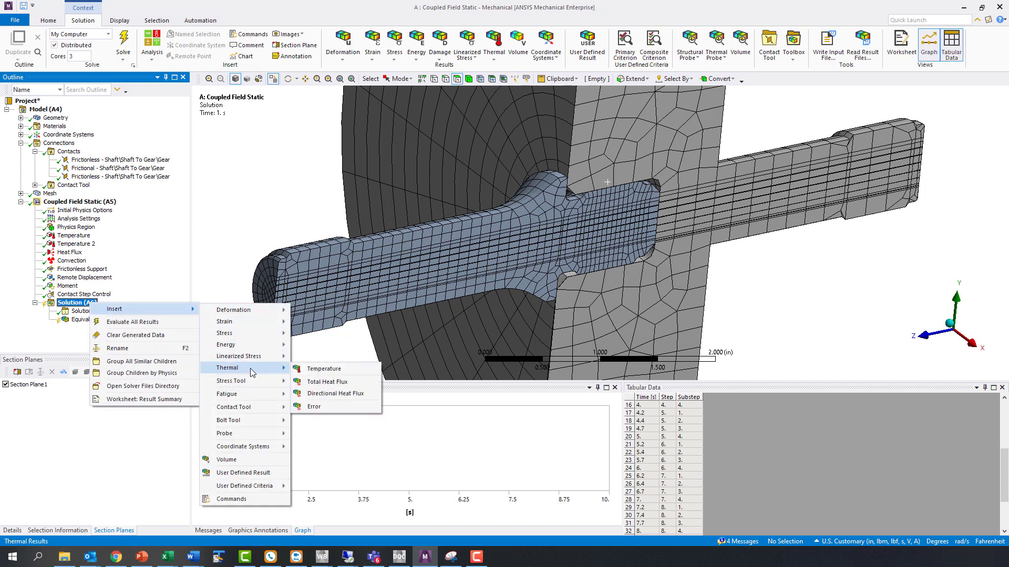
left_click(319, 369)
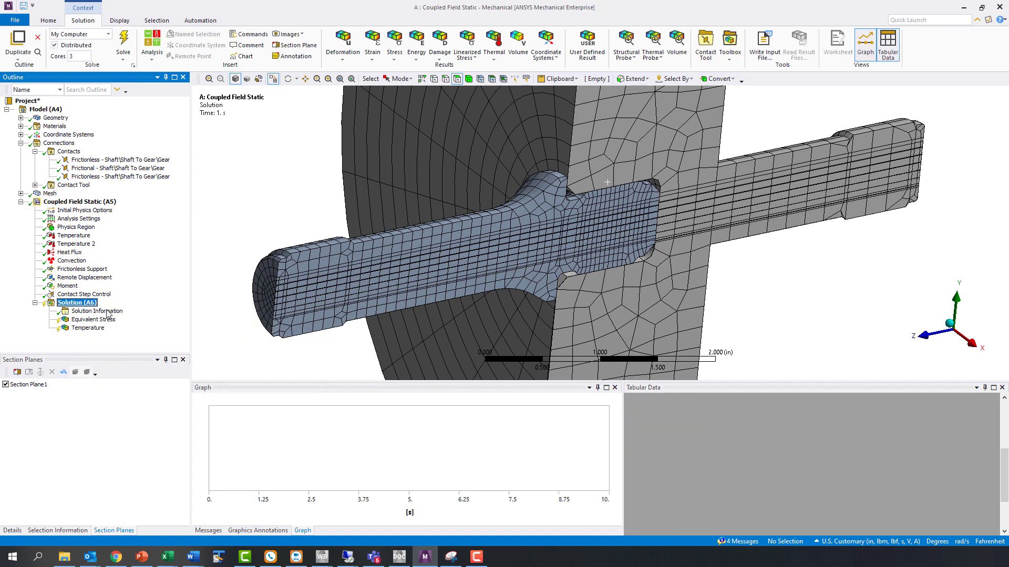
right_click(90, 304)
mouse_move(232, 370)
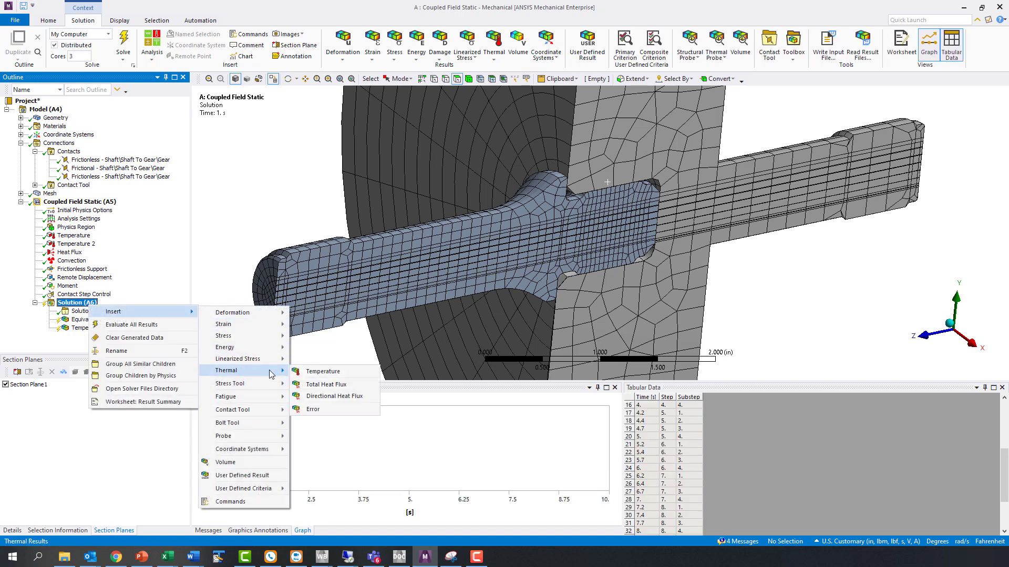
left_click(321, 385)
Step: Evaluate all results and display the Equivalent Stress plot
right_click(93, 319)
key("Escape")
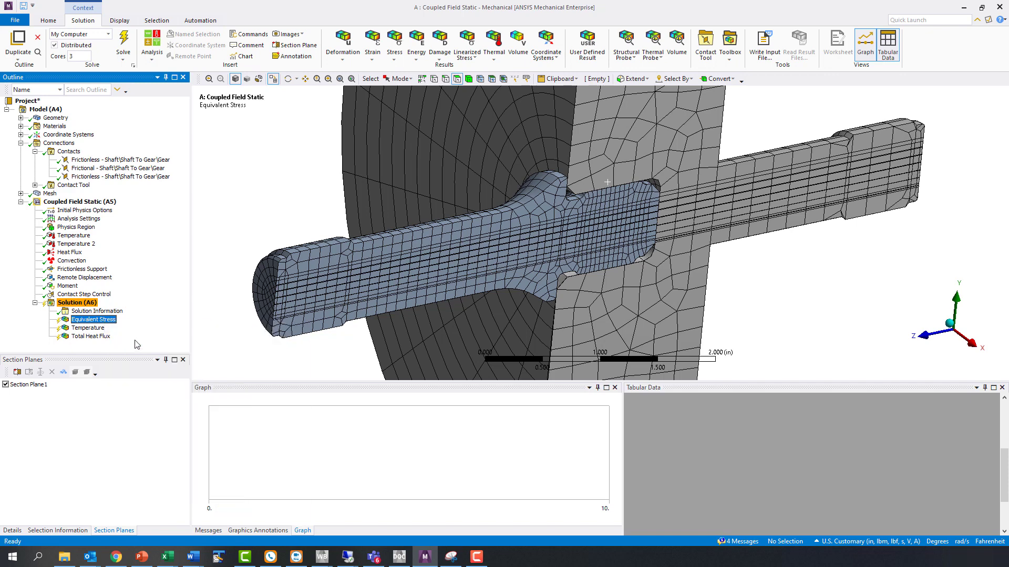
left_click(111, 322)
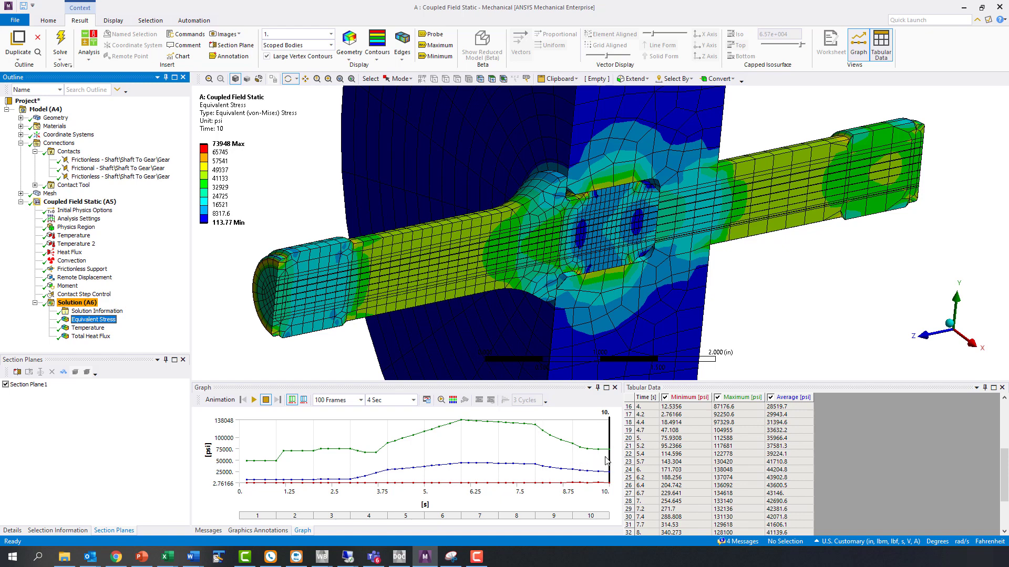
Step: Review the Temperature and Total Heat Flux results, retrieving the heat flux plot at 8 s
left_click(89, 329)
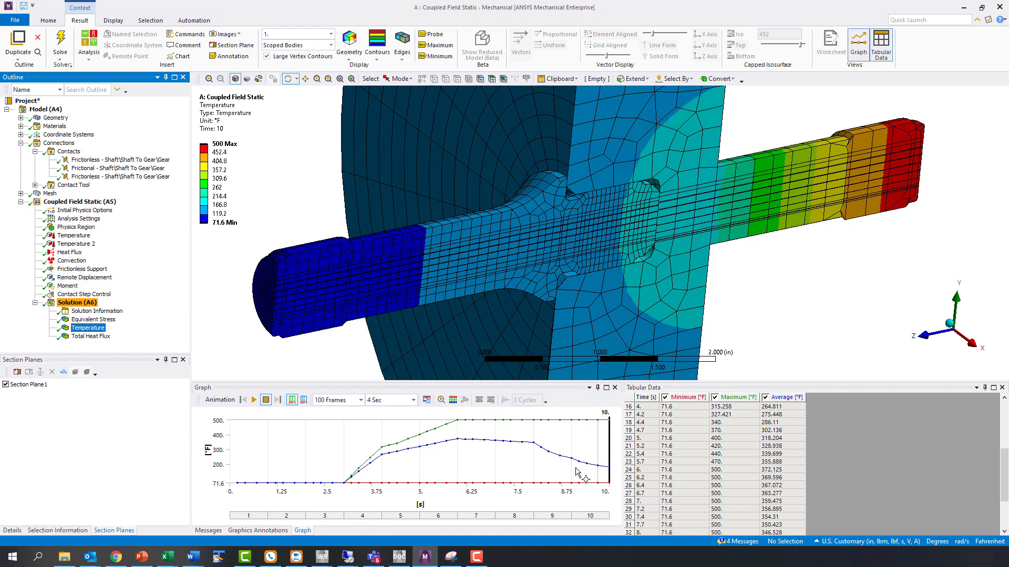
left_click(84, 337)
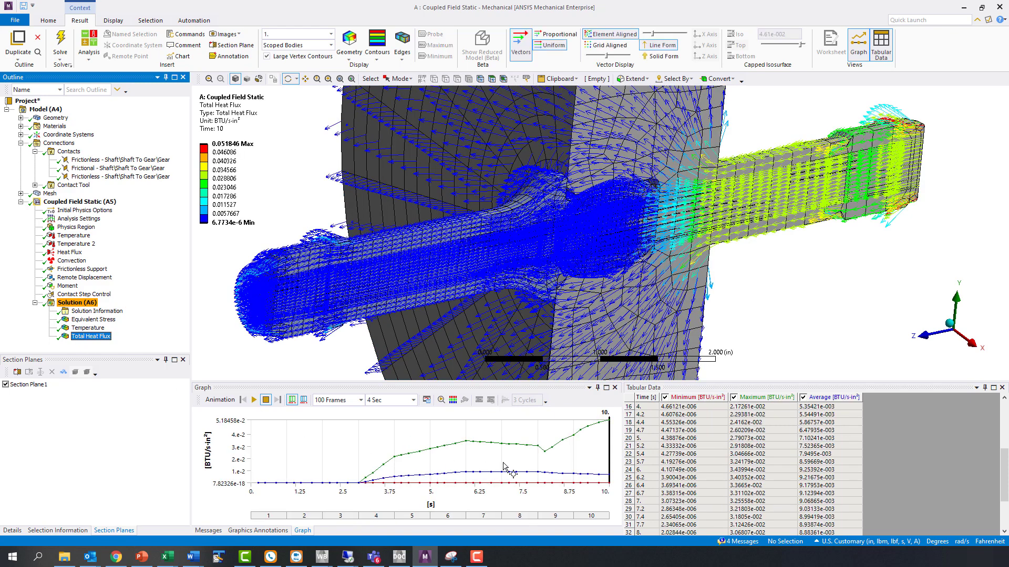
left_click(537, 461)
right_click(537, 456)
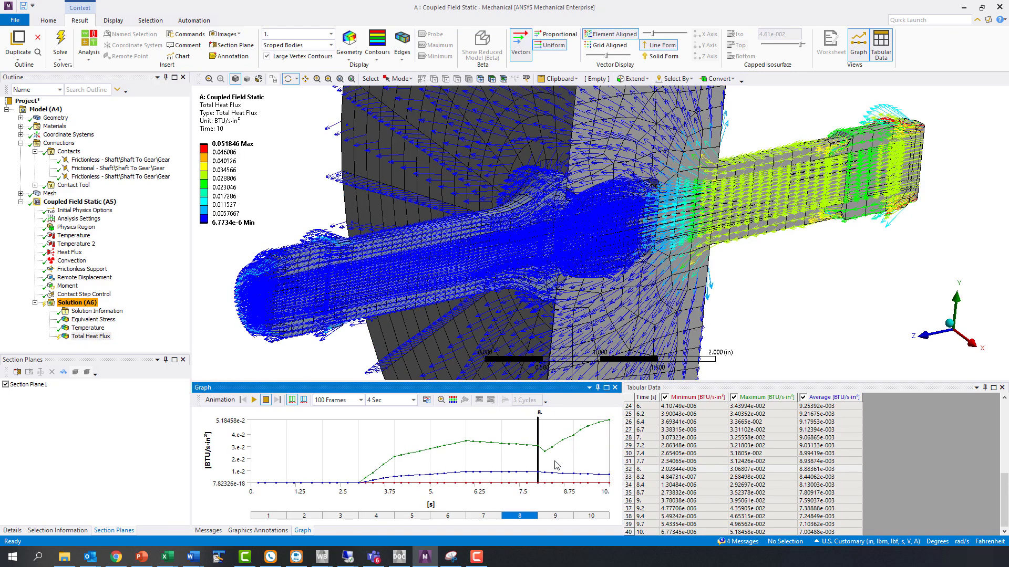
left_click(565, 461)
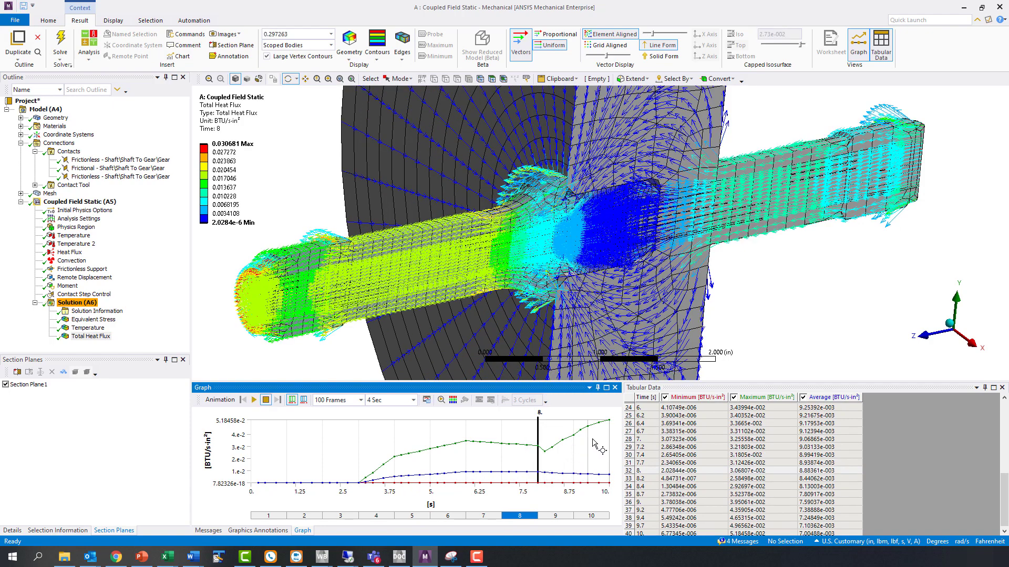
left_click(610, 433)
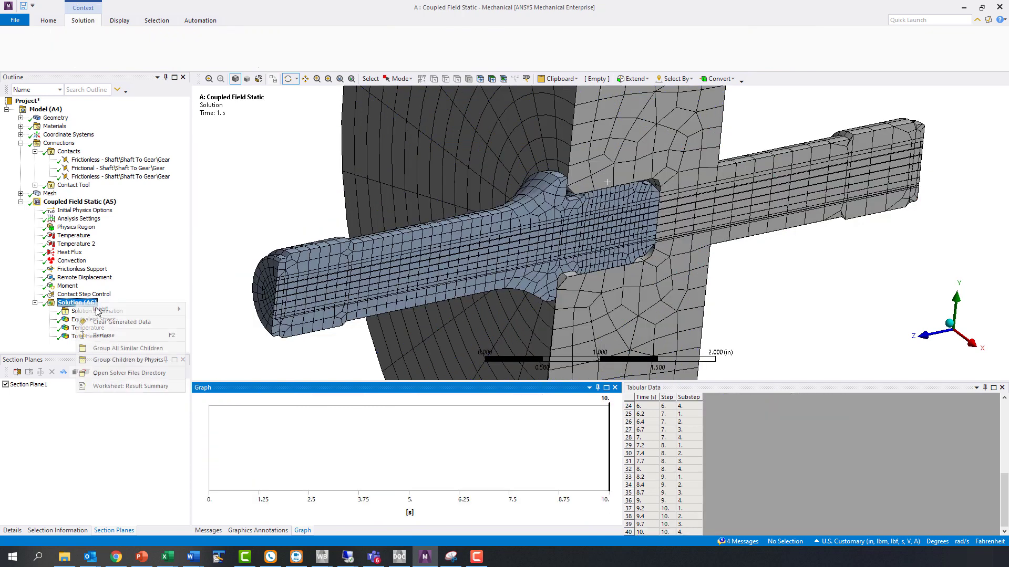
Step: Insert a Contact Tool under Solution and evaluate its contact results
right_click(77, 304)
mouse_move(105, 309)
mouse_move(252, 408)
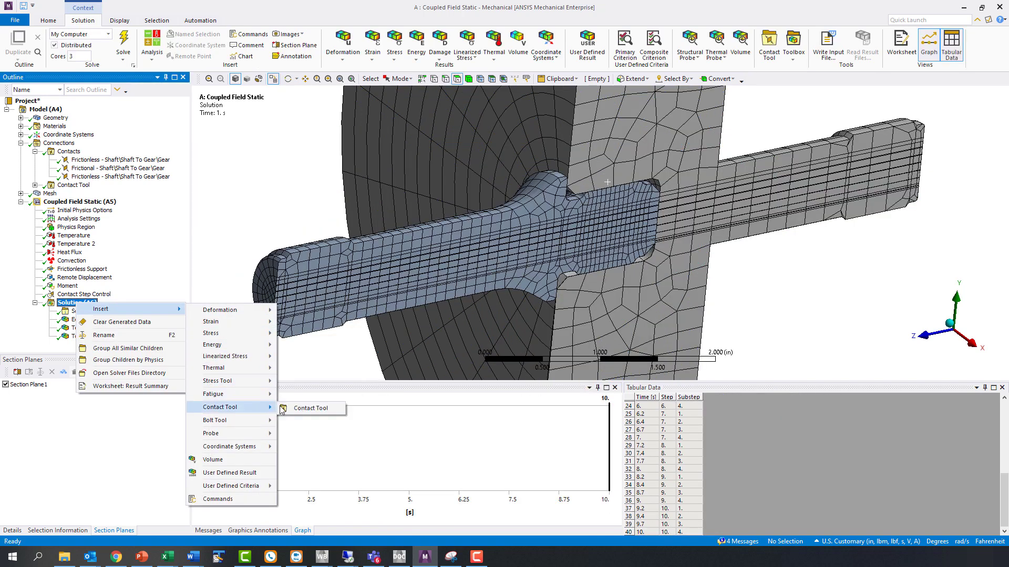
left_click(311, 410)
left_click(98, 345)
right_click(98, 347)
left_click(129, 363)
Step: Display the Contact Tool's Status result and turn off Section Plane1 to examine the whole contact surface
left_click(49, 345)
left_click(92, 345)
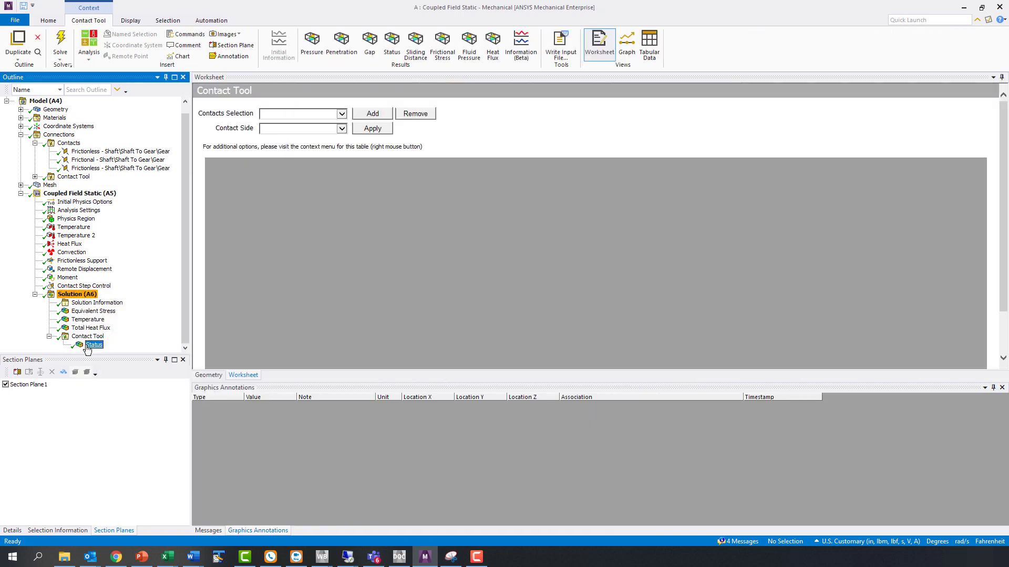
scroll(562, 291, "up", 3)
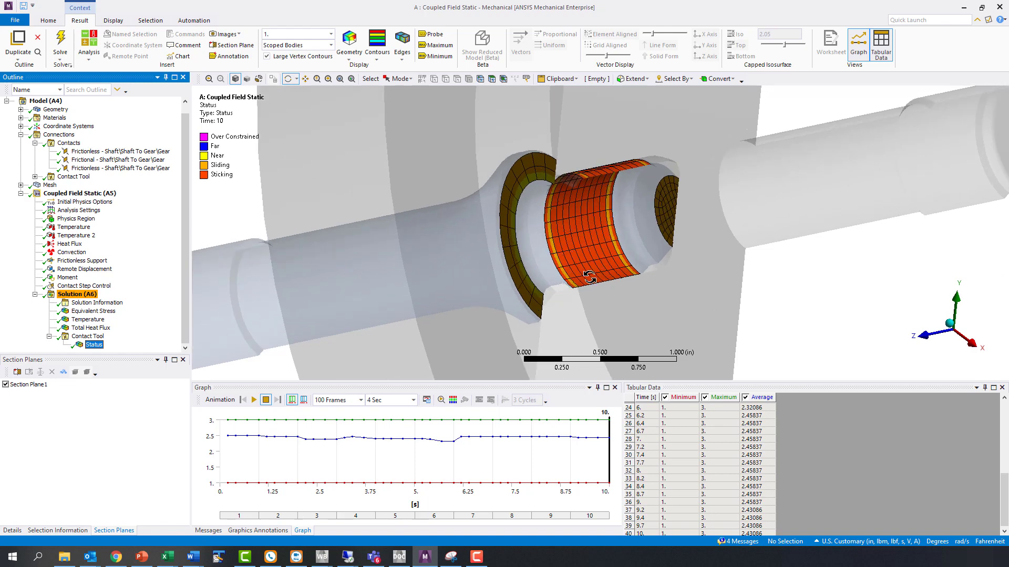
left_click(6, 385)
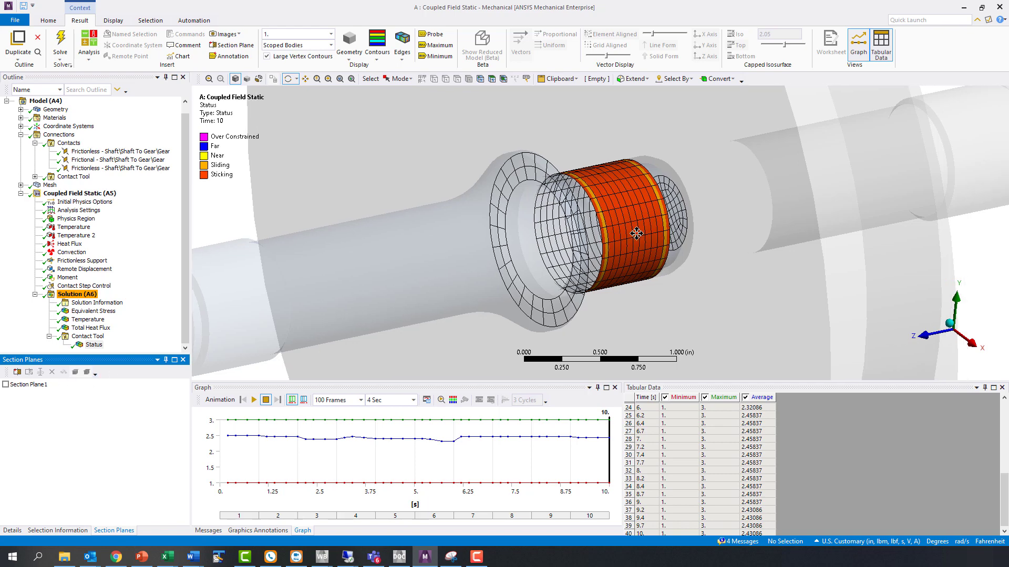
scroll(612, 234, "up", 2)
Step: Insert a User Defined Result under Solution and scope it to the shaft's cylindrical press-fit face inside the gear
left_click(78, 294)
right_click(88, 295)
mouse_move(107, 303)
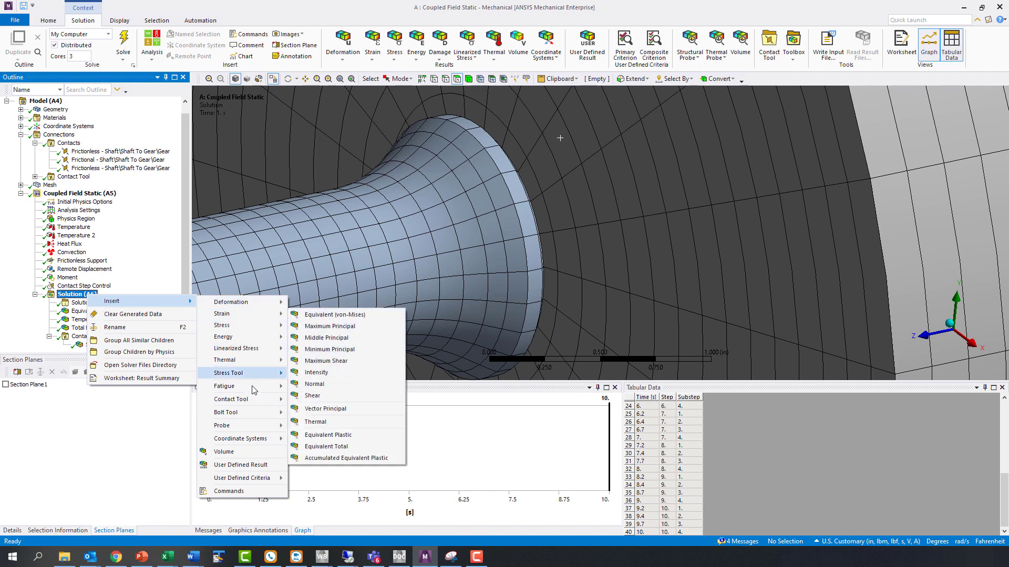
left_click(260, 466)
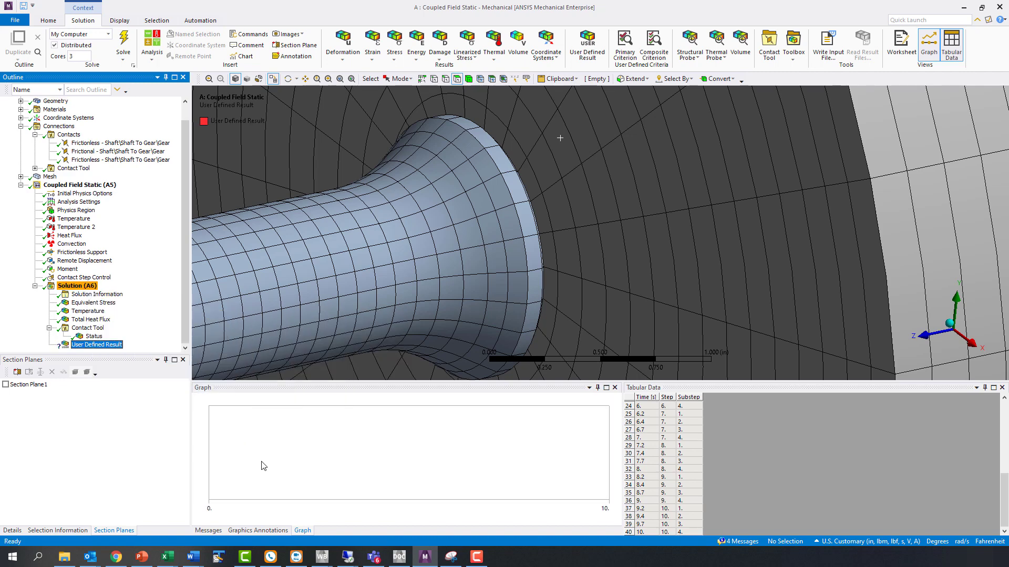
left_click(13, 531)
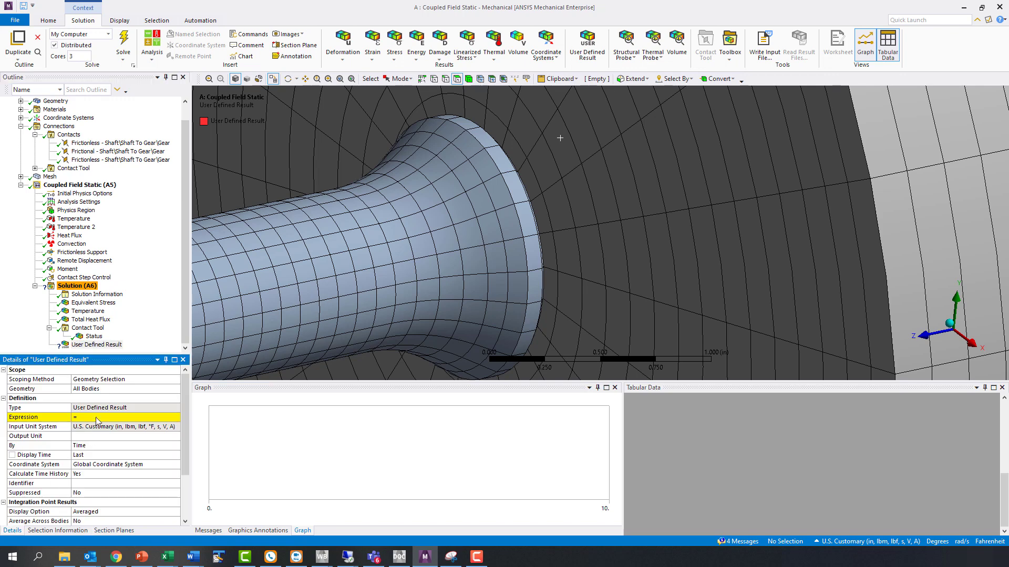
left_click(96, 390)
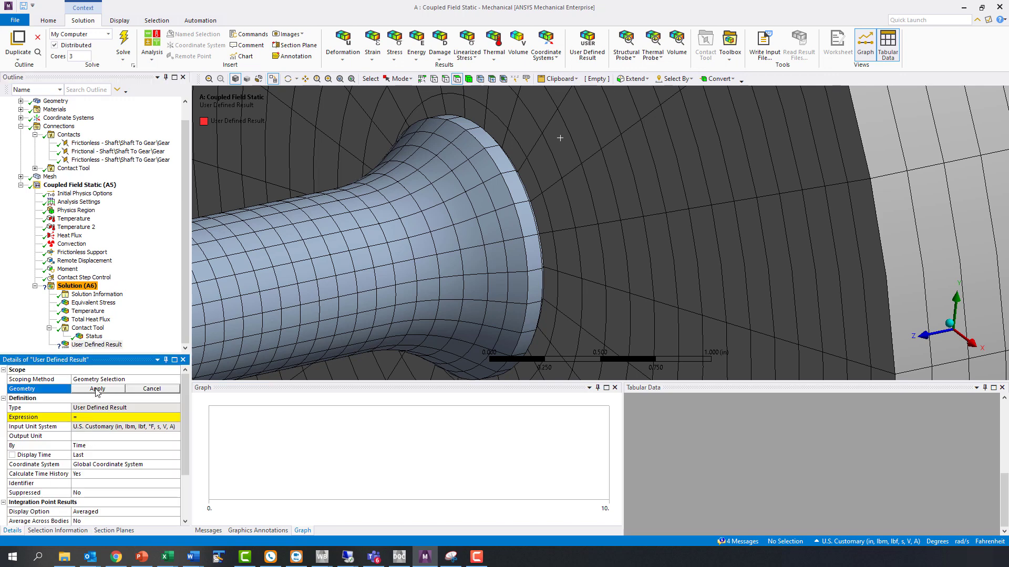
left_click(580, 228)
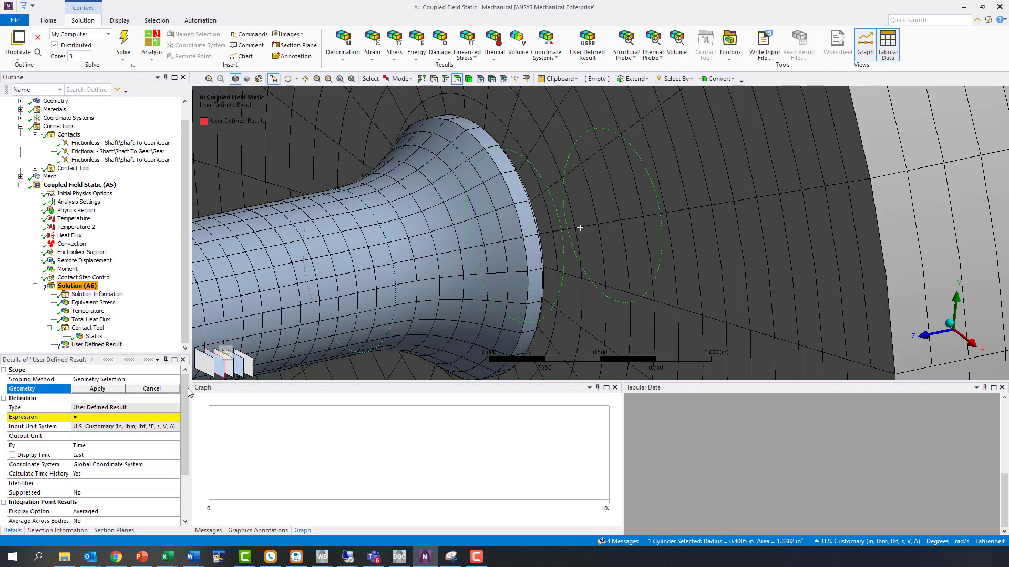
left_click(97, 389)
Step: Set the User Defined Result's expression to contsfri/contpres and evaluate it
left_click(103, 417)
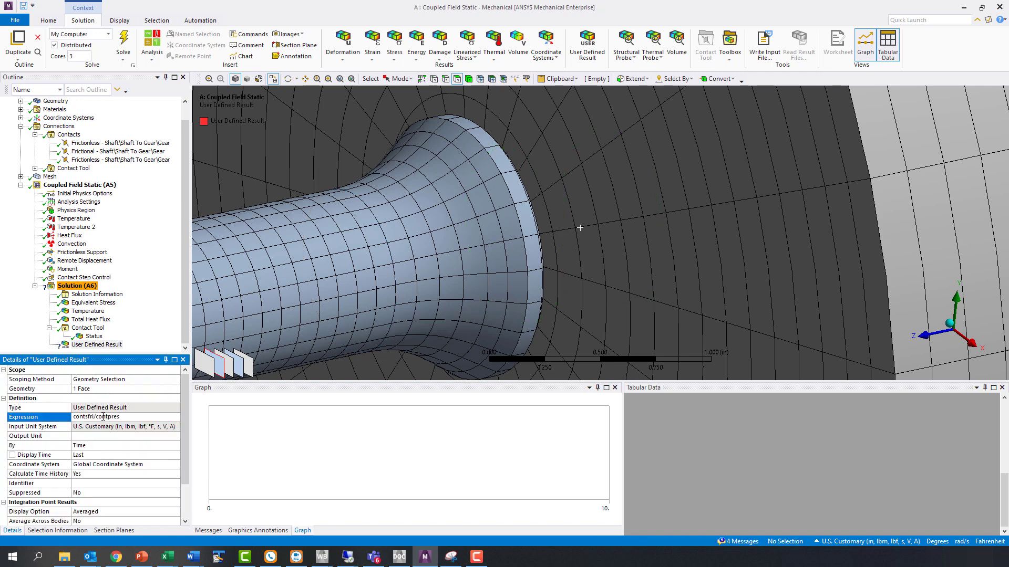
key("Return")
right_click(101, 351)
left_click(130, 369)
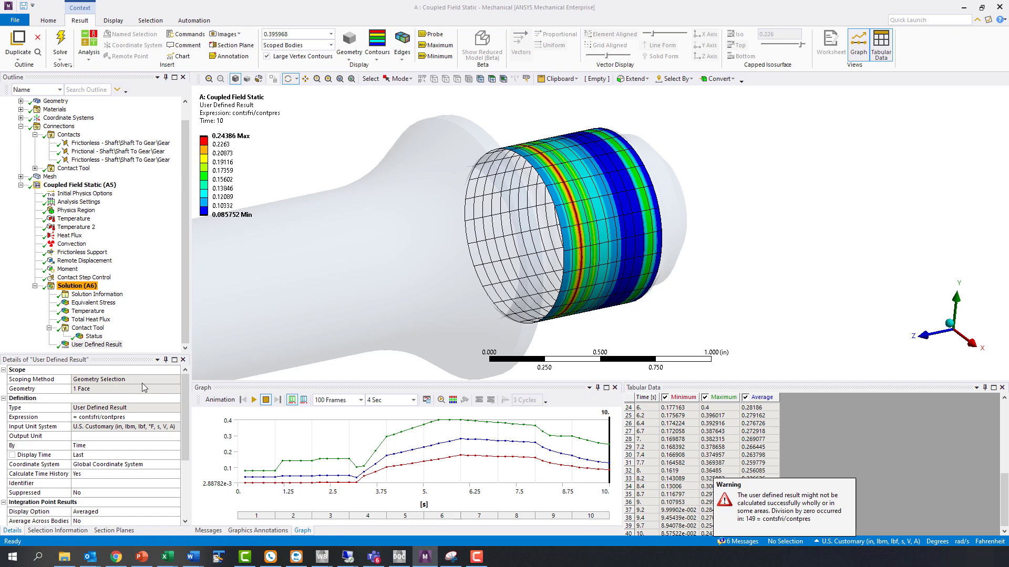
Step: Retrieve the contsfri/contpres result at 5.4 s and select the graph's time range from about 4 s to 10 s
left_click(438, 450)
right_click(439, 447)
left_click(458, 453)
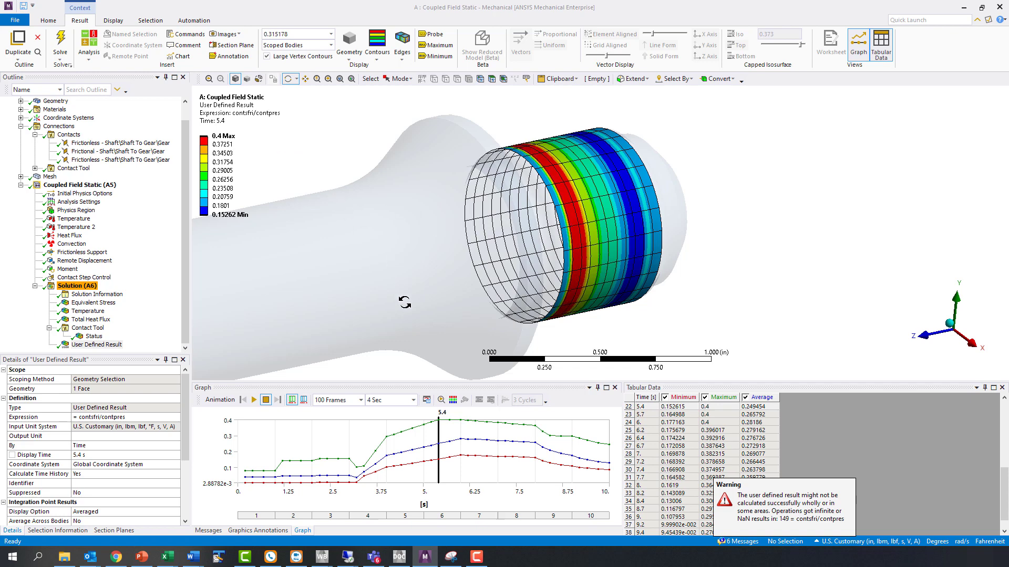
left_click_drag(385, 467, 619, 469)
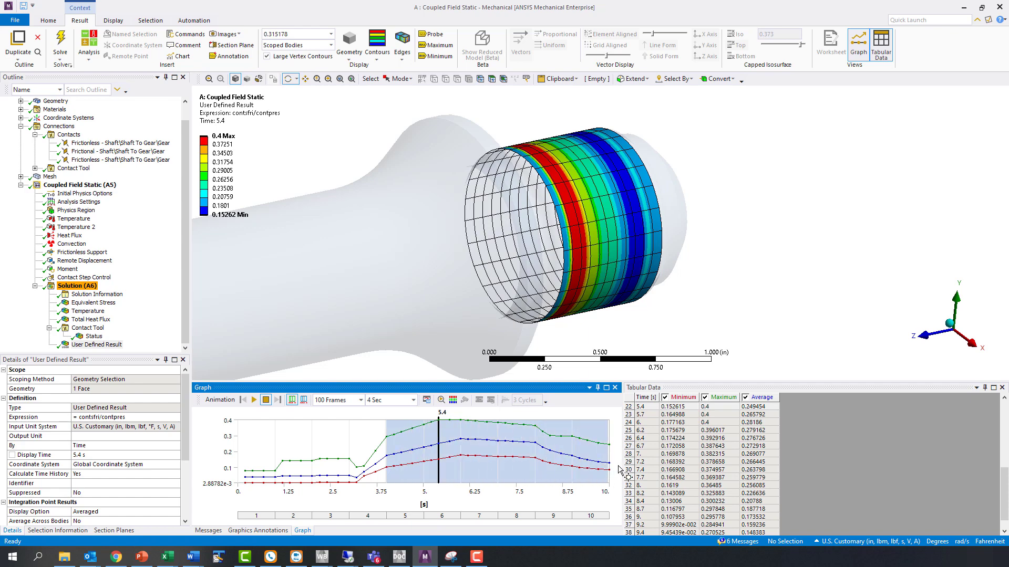